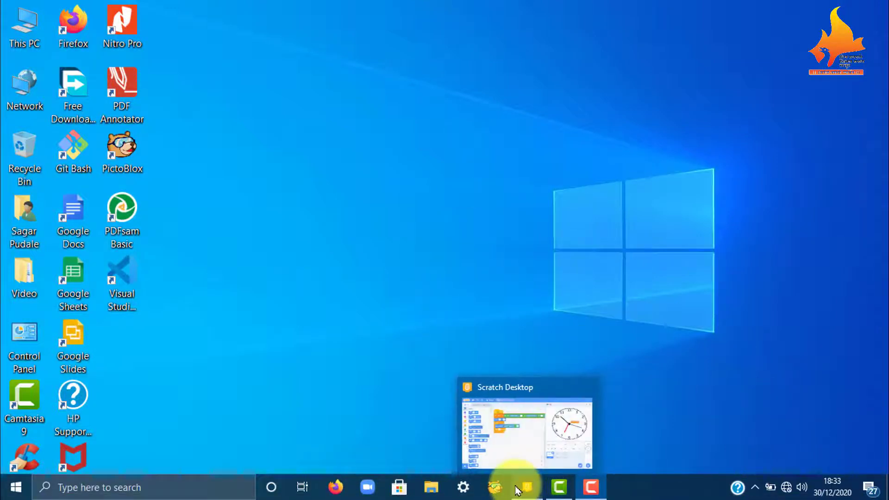
Step: Restore the Scratch Desktop window with the Clock project from the taskbar
{"action": "left_click", "coordinate": [524, 488]}
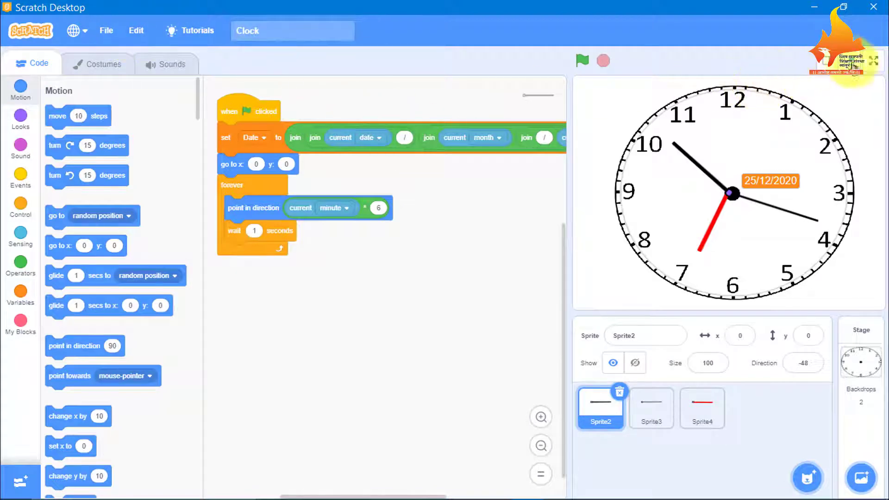
Step: Run the Clock project full screen with the green flag, then stop it and exit full screen
{"action": "left_click", "coordinate": [874, 65]}
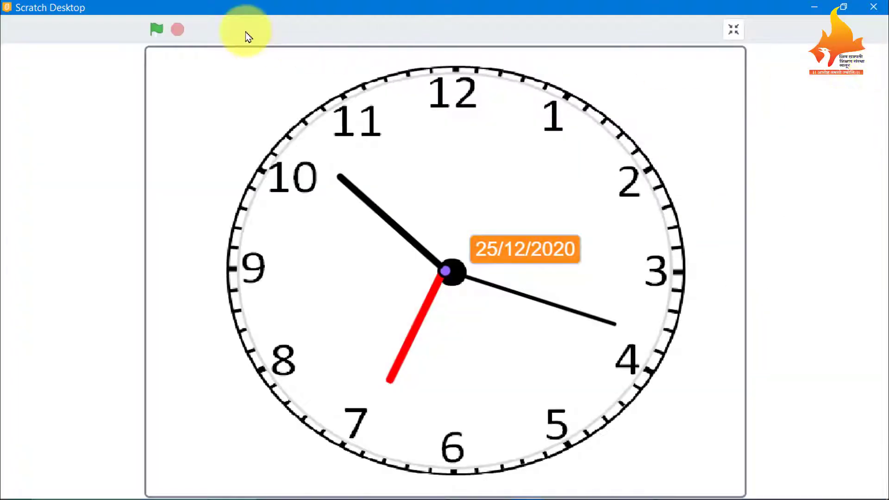
{"action": "left_click", "coordinate": [157, 34]}
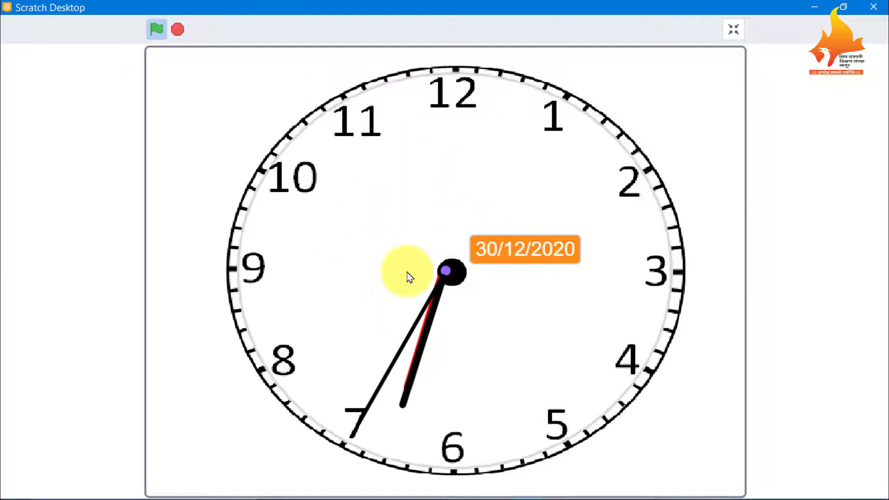
{"action": "left_click", "coordinate": [179, 33]}
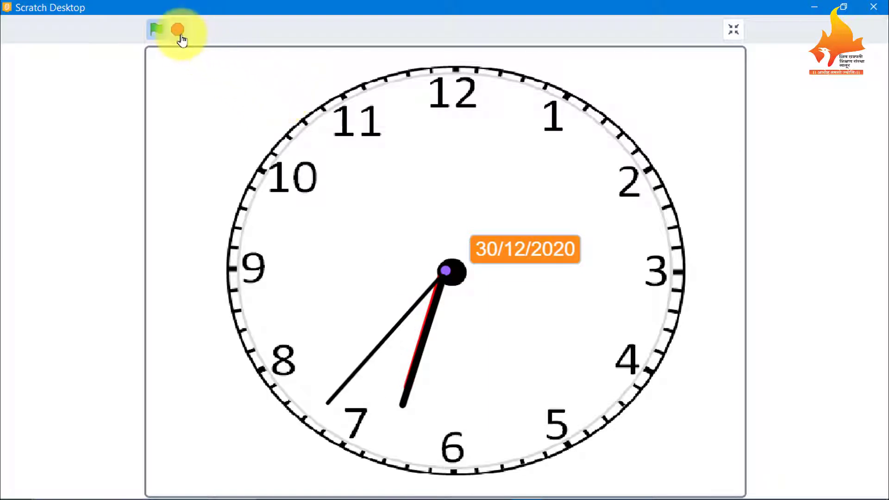
{"action": "left_click", "coordinate": [734, 30]}
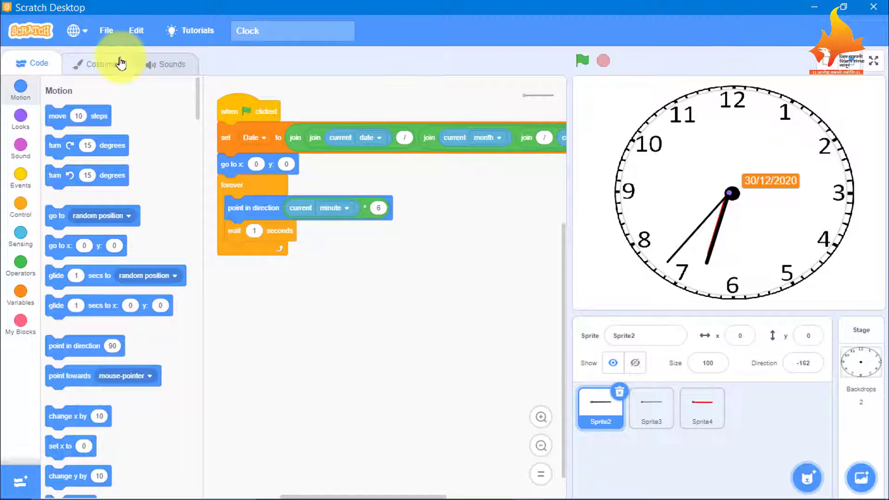
Step: Create a new project with File > New and delete the default cat sprite
{"action": "left_click", "coordinate": [106, 35]}
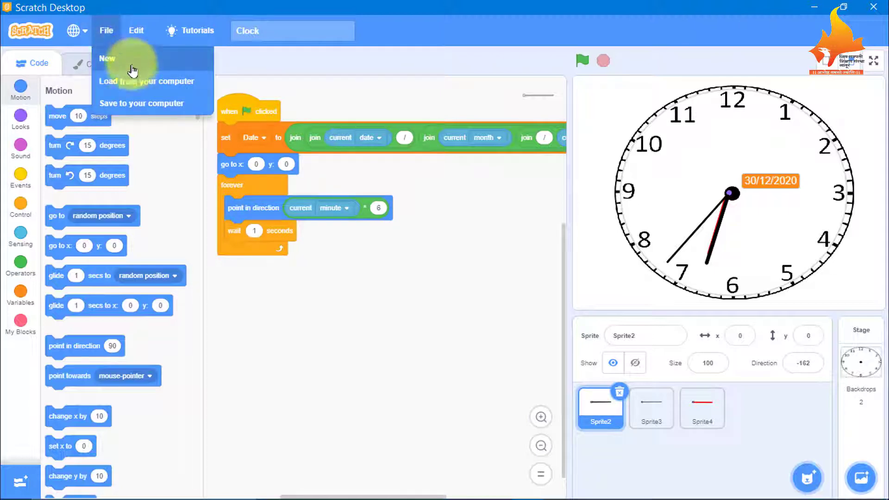
{"action": "left_click", "coordinate": [109, 58]}
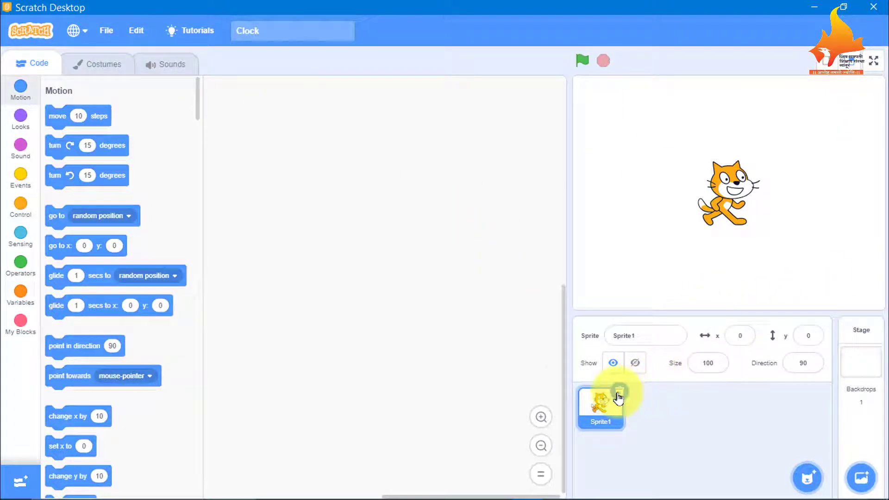
{"action": "left_click", "coordinate": [618, 398]}
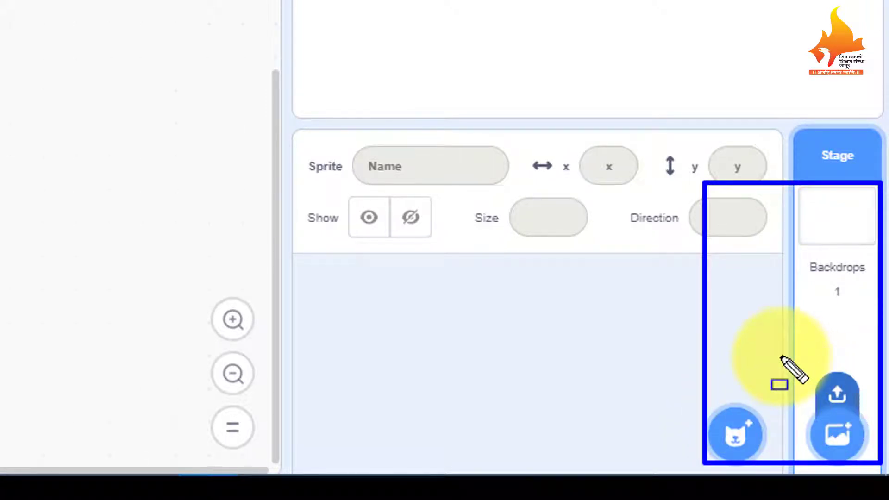
{"action": "mouse_move", "coordinate": [860, 477]}
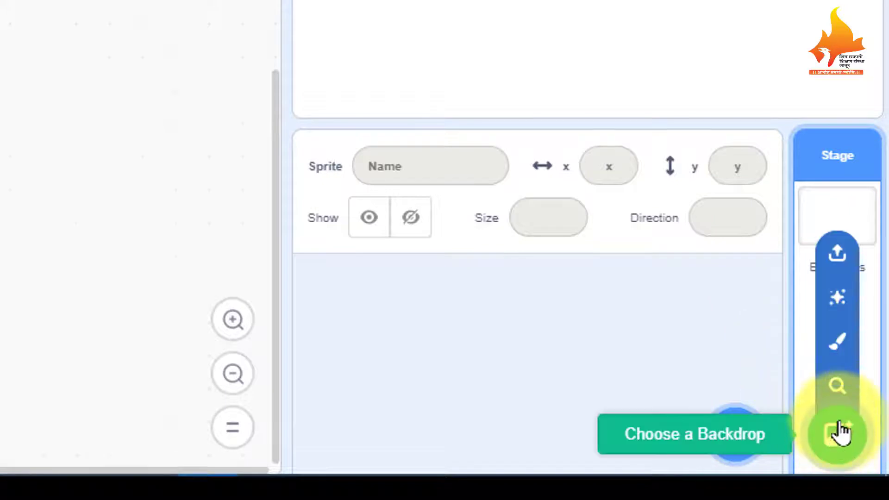
Step: Upload Clock.gif from the Coding or Scratch folder as a new backdrop
{"action": "left_click", "coordinate": [838, 256]}
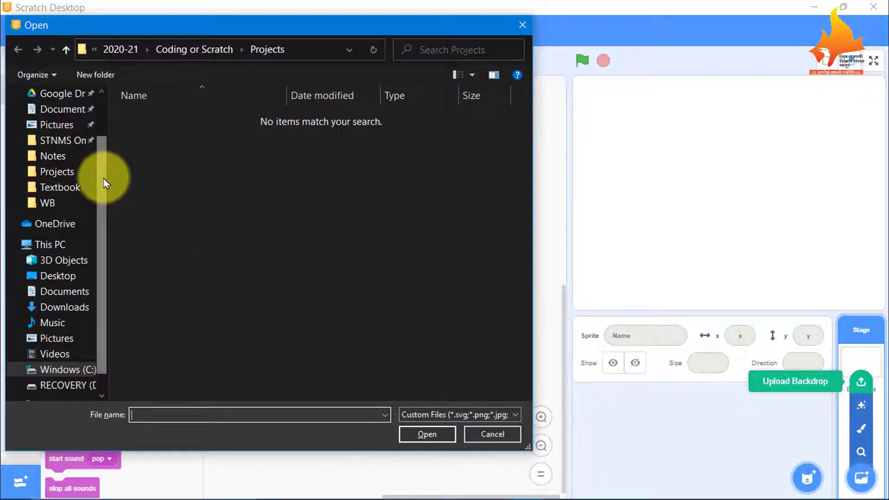
{"action": "left_click_drag", "start_coordinate": [103, 183], "coordinate": [105, 149]}
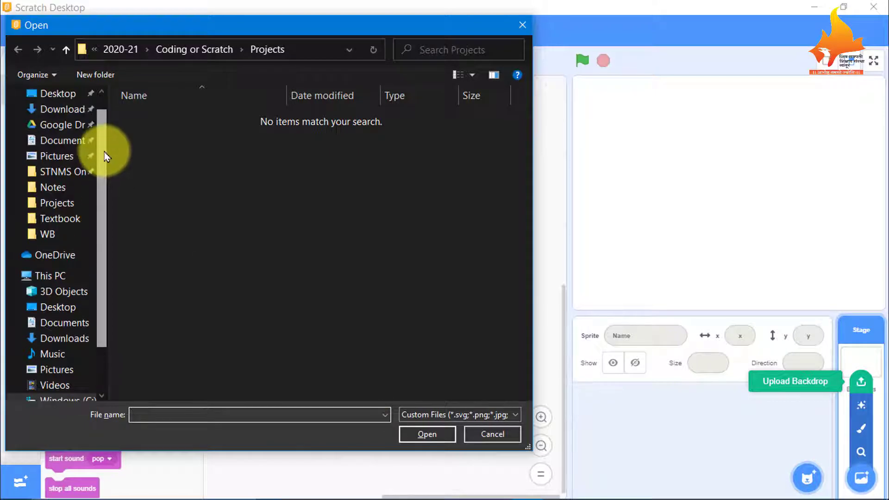
{"action": "left_click", "coordinate": [69, 206]}
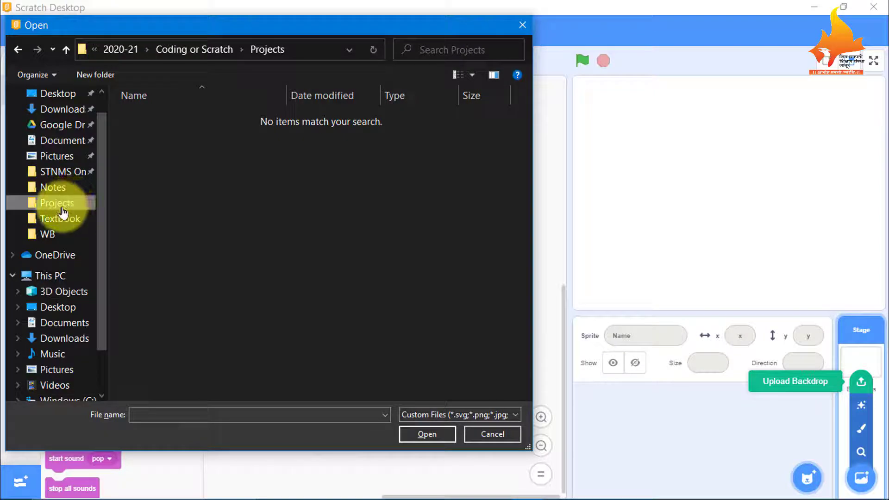
{"action": "scroll", "coordinate": [89, 219], "scroll_direction": "down", "scroll_amount": 1}
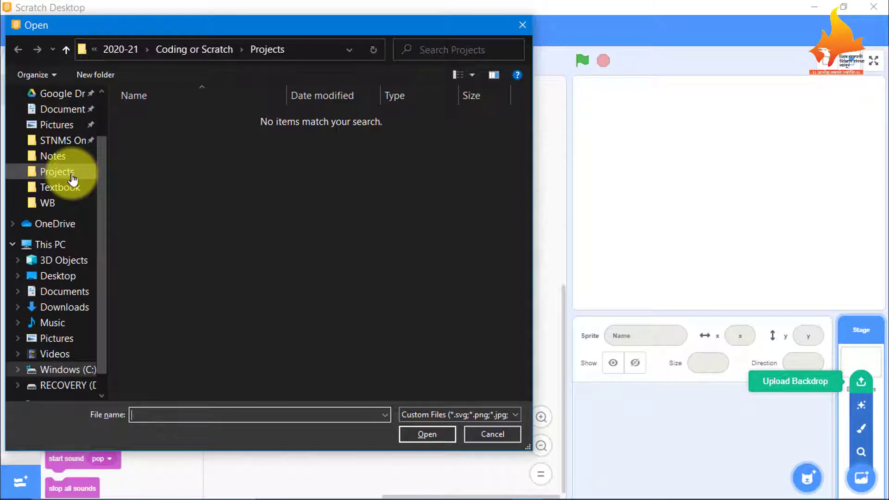
{"action": "left_click", "coordinate": [66, 50]}
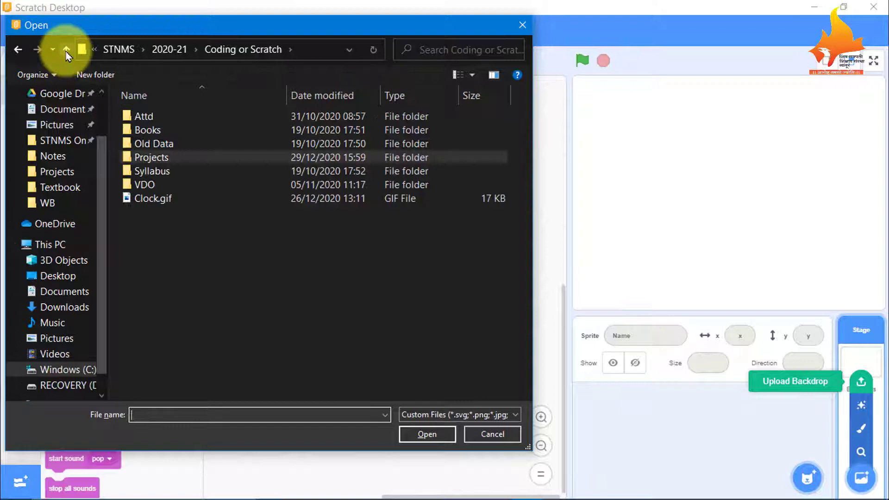
{"action": "left_click", "coordinate": [174, 200]}
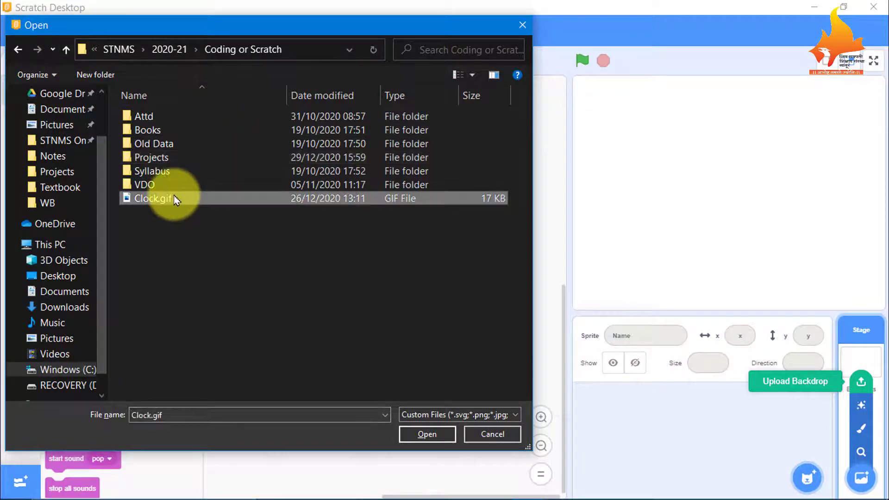
{"action": "left_click", "coordinate": [414, 436]}
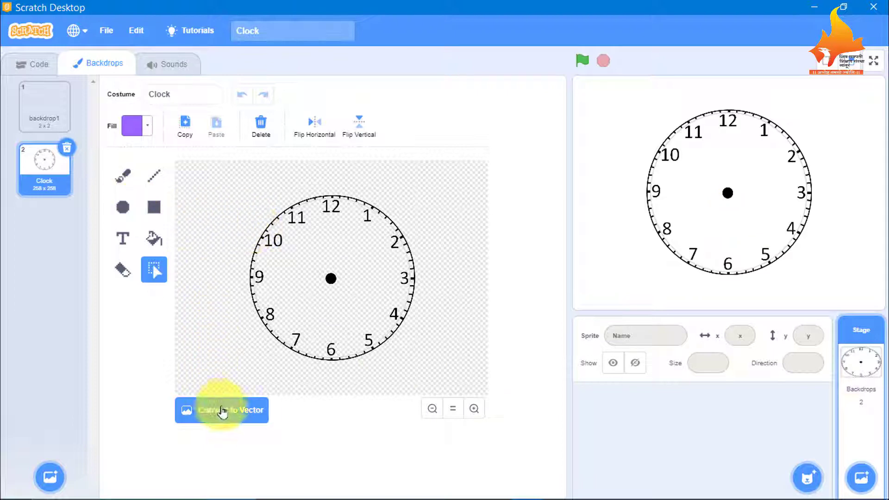
Step: Convert the clock backdrop to vector, then enlarge and centre it to fill most of the stage
{"action": "left_click", "coordinate": [222, 411]}
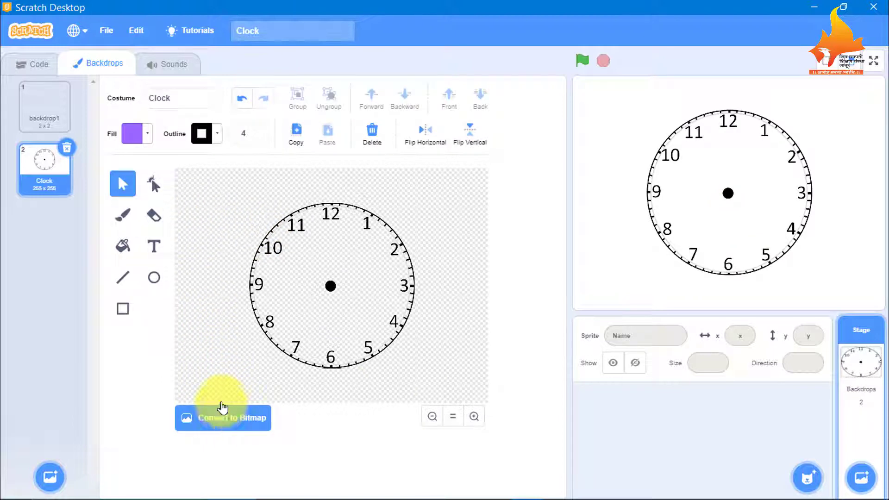
{"action": "left_click", "coordinate": [261, 242]}
{"action": "left_click", "coordinate": [271, 239]}
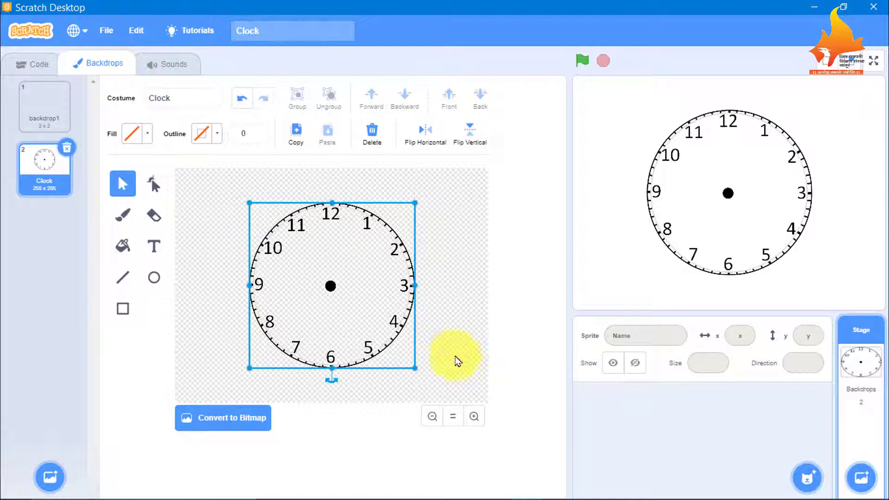
{"action": "left_click_drag", "start_coordinate": [414, 370], "coordinate": [429, 383]}
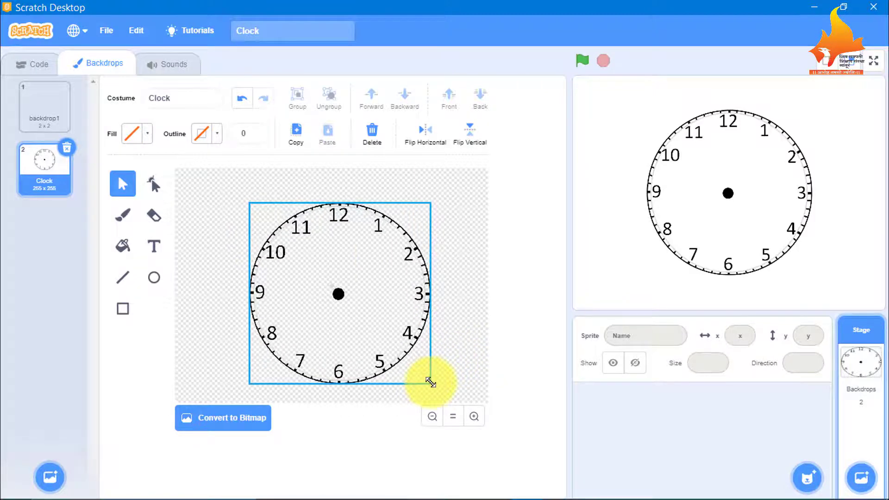
{"action": "left_click_drag", "start_coordinate": [339, 203], "coordinate": [338, 183]}
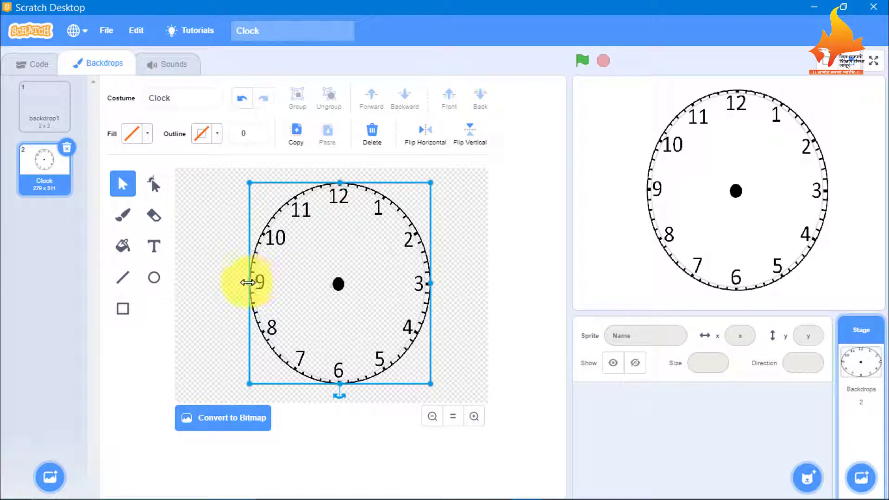
{"action": "left_click_drag", "start_coordinate": [251, 282], "coordinate": [219, 280]}
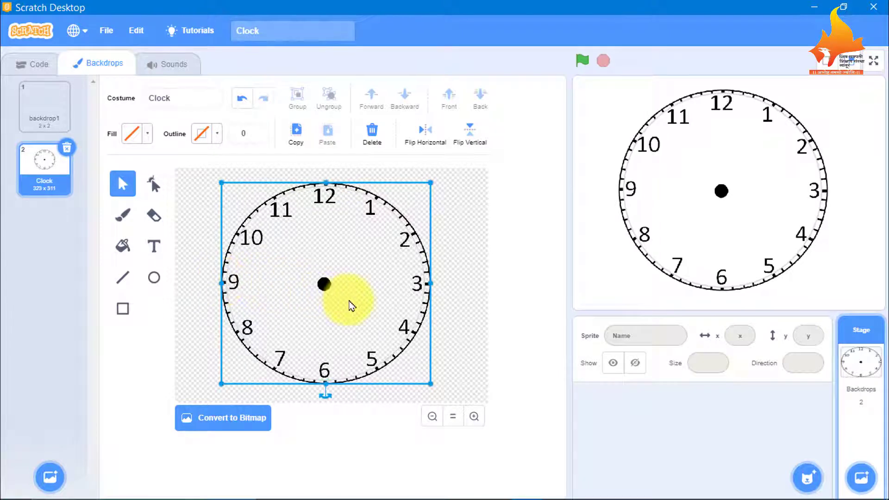
{"action": "left_click_drag", "start_coordinate": [431, 284], "coordinate": [436, 281]}
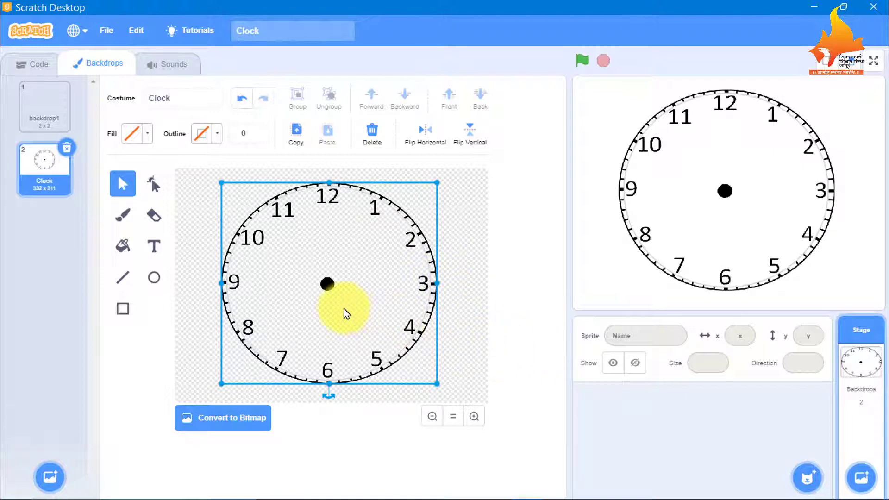
{"action": "mouse_move", "coordinate": [345, 314]}
{"action": "left_mouse_down"}
{"action": "mouse_move", "coordinate": [356, 311]}
{"action": "mouse_move", "coordinate": [343, 310]}
{"action": "left_mouse_up"}
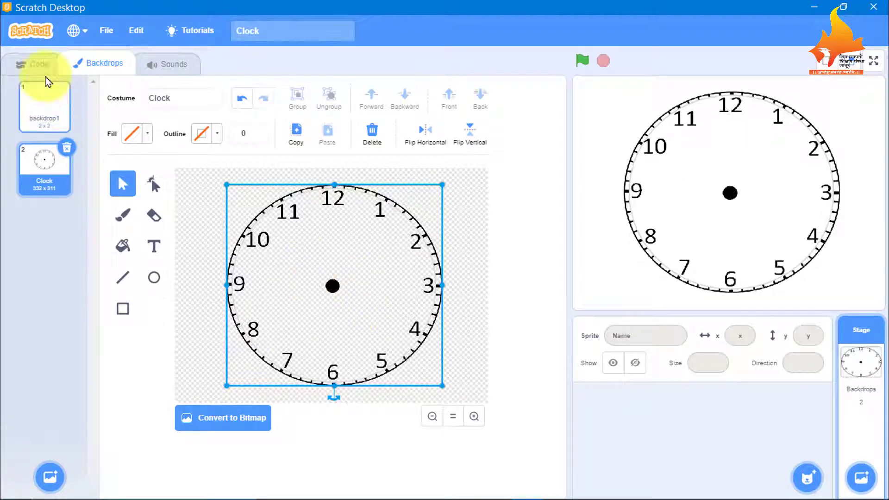
{"action": "left_click", "coordinate": [39, 64]}
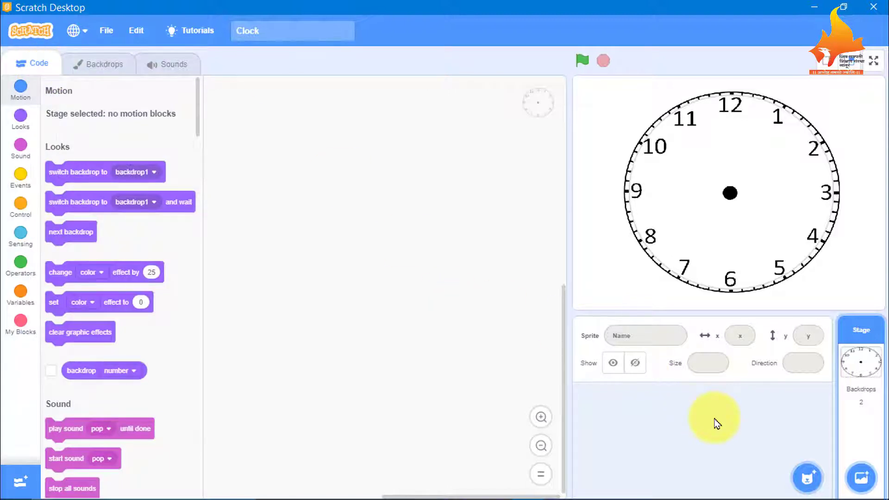
{"action": "mouse_move", "coordinate": [806, 476]}
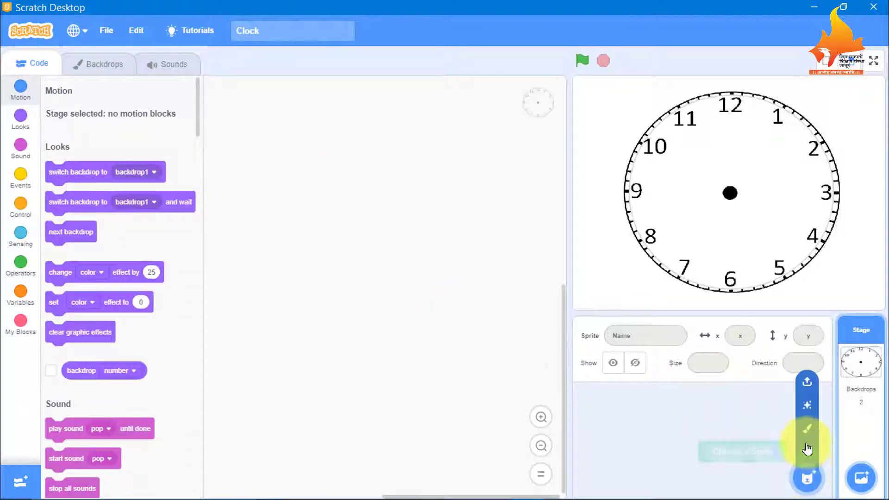
Step: Paint a new sprite containing a small purple filled circle at the canvas centre
{"action": "left_click", "coordinate": [808, 431]}
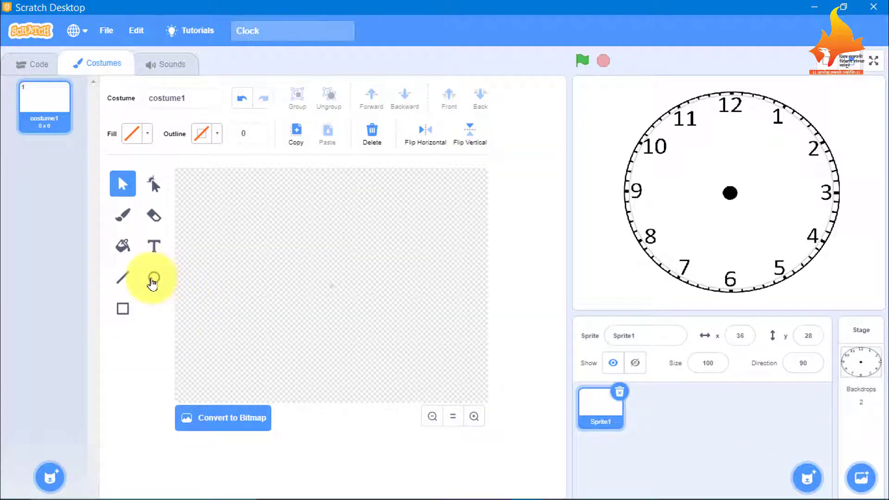
{"action": "left_click", "coordinate": [158, 282]}
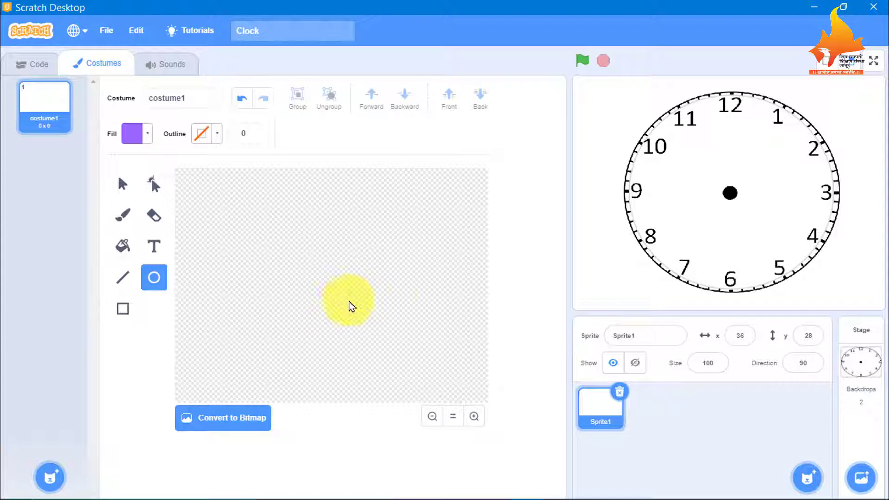
{"action": "left_click", "coordinate": [474, 416]}
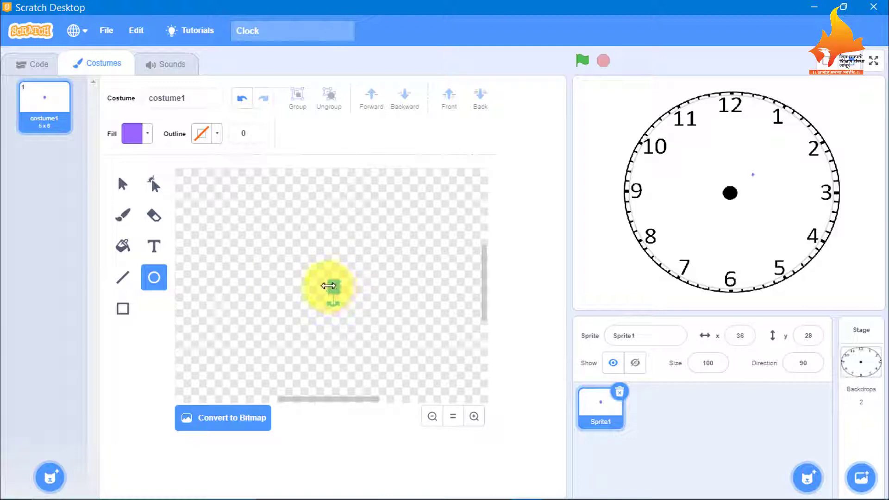
{"action": "left_click_drag", "start_coordinate": [326, 286], "coordinate": [333, 287]}
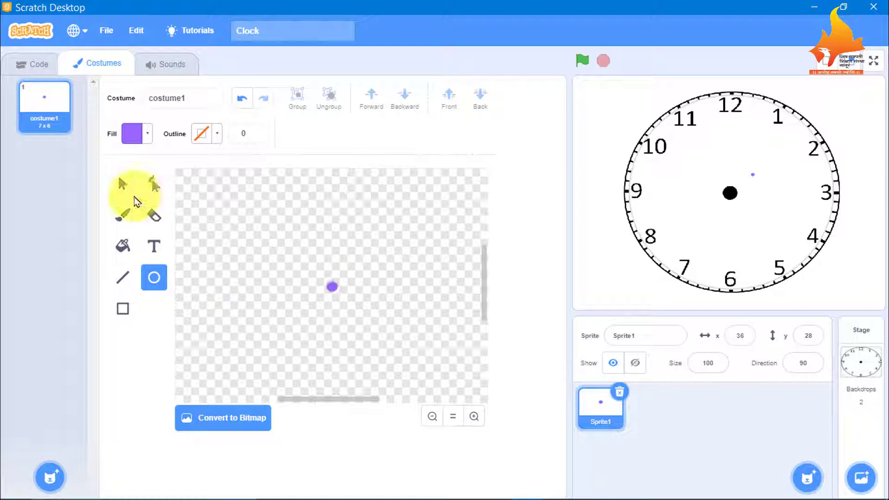
{"action": "left_click", "coordinate": [123, 184]}
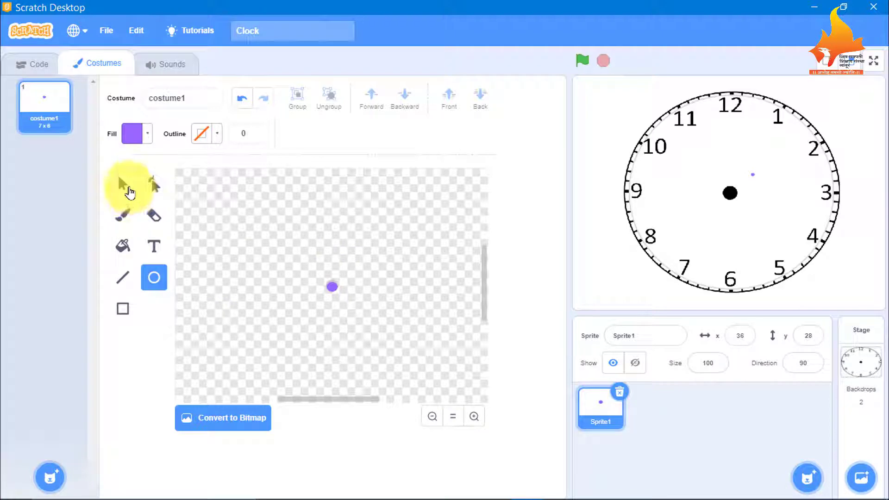
{"action": "left_click", "coordinate": [332, 282]}
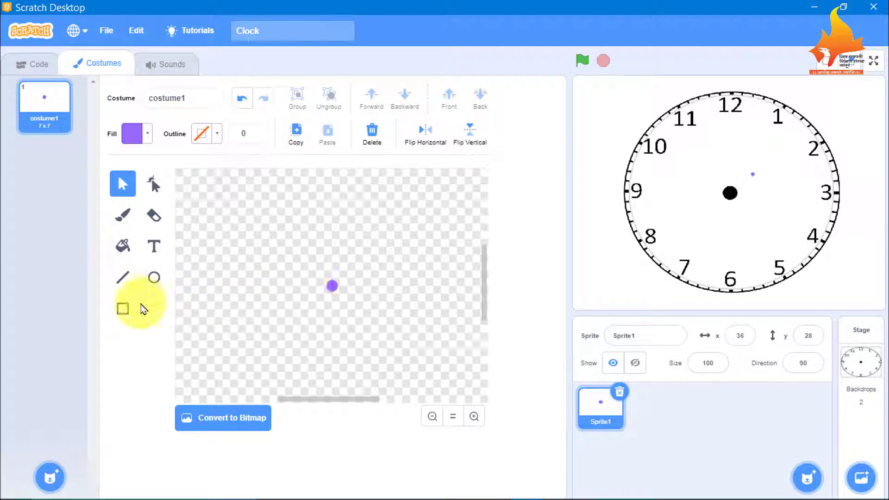
Step: Draw a long, thin purple rectangle extending right from the dot as a clock hand
{"action": "left_click", "coordinate": [123, 308]}
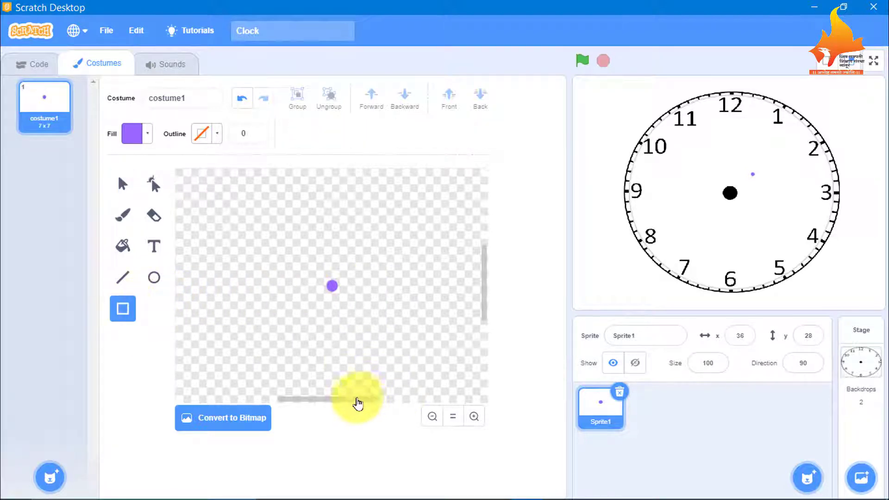
{"action": "left_click_drag", "start_coordinate": [357, 403], "coordinate": [397, 404]}
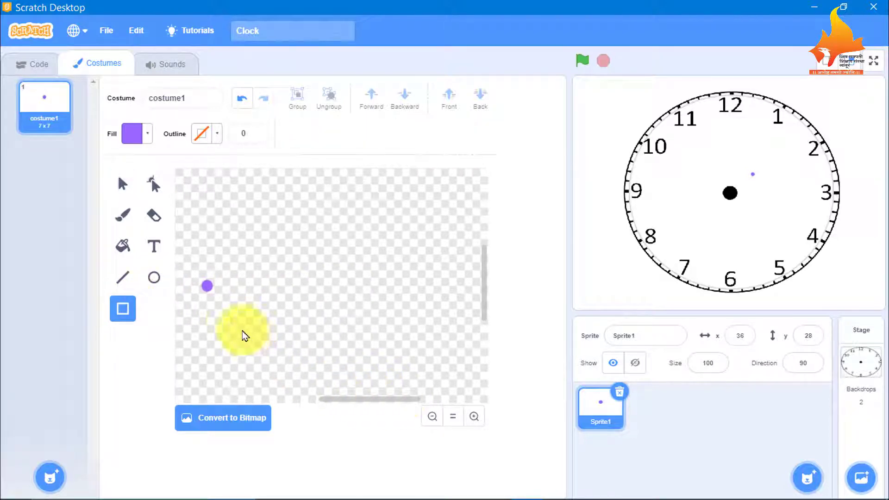
{"action": "mouse_move", "coordinate": [208, 286]}
{"action": "left_mouse_down"}
{"action": "mouse_move", "coordinate": [381, 309]}
{"action": "mouse_move", "coordinate": [396, 300]}
{"action": "left_mouse_up"}
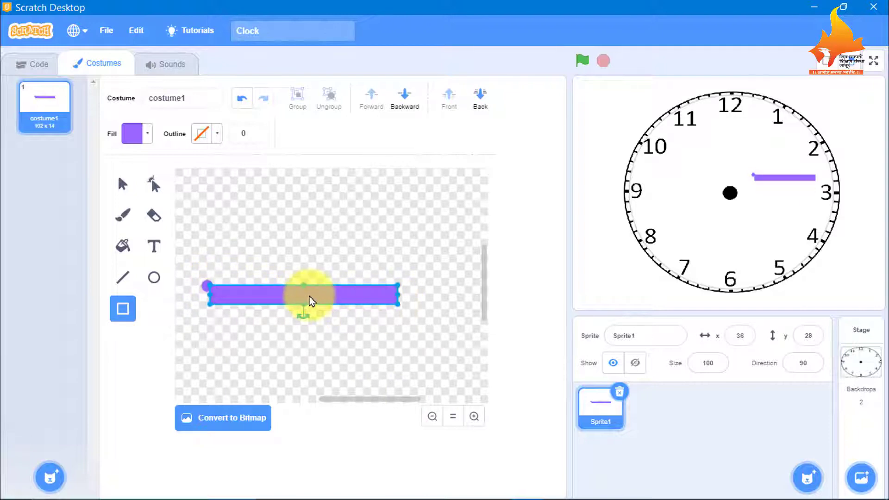
{"action": "left_click_drag", "start_coordinate": [305, 303], "coordinate": [305, 300]}
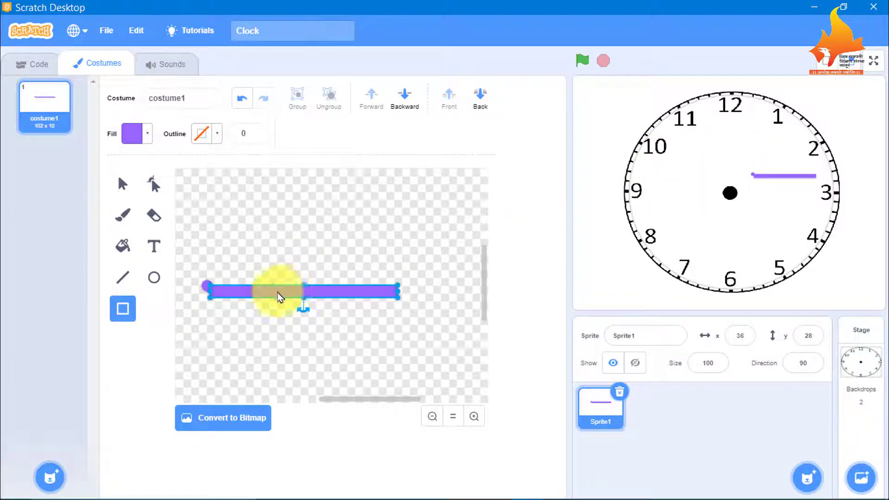
{"action": "left_click_drag", "start_coordinate": [272, 299], "coordinate": [271, 288]}
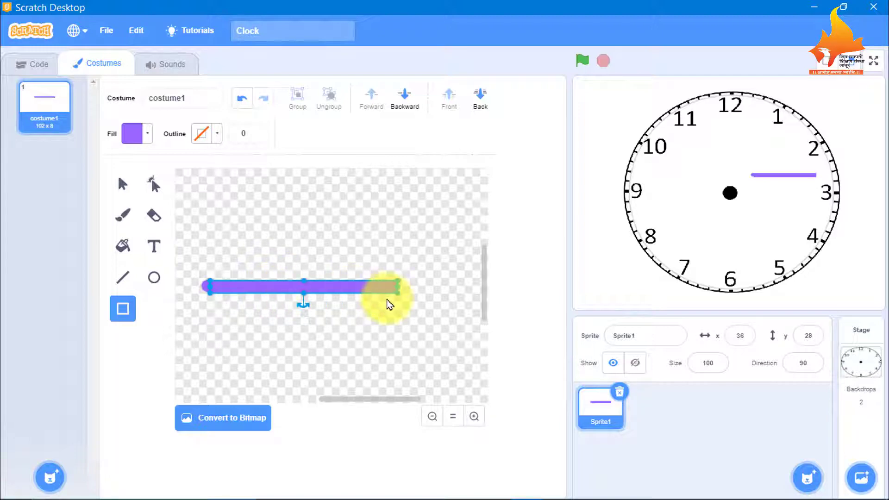
{"action": "left_click_drag", "start_coordinate": [397, 285], "coordinate": [438, 286]}
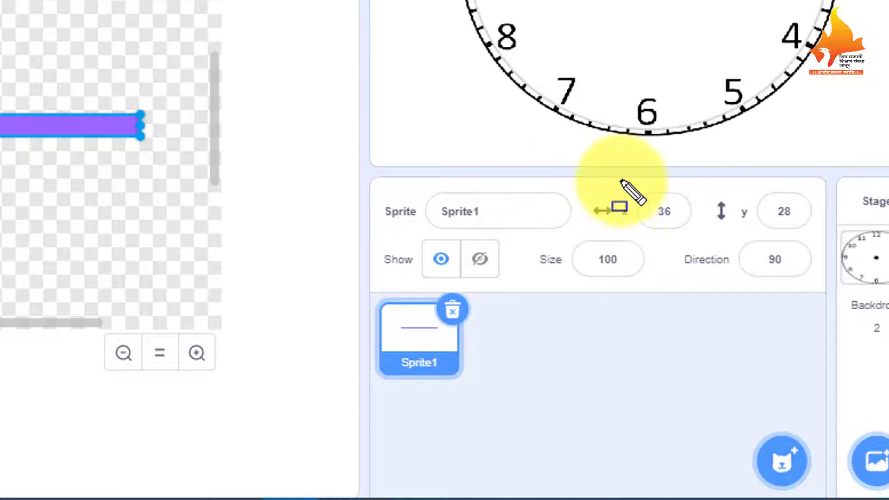
Step: Position Sprite1 at x 0, y 0 and lengthen its purple hand a little more
{"action": "mouse_move", "coordinate": [620, 181]}
{"action": "left_mouse_down"}
{"action": "mouse_move", "coordinate": [795, 215]}
{"action": "mouse_move", "coordinate": [828, 244]}
{"action": "left_mouse_up"}
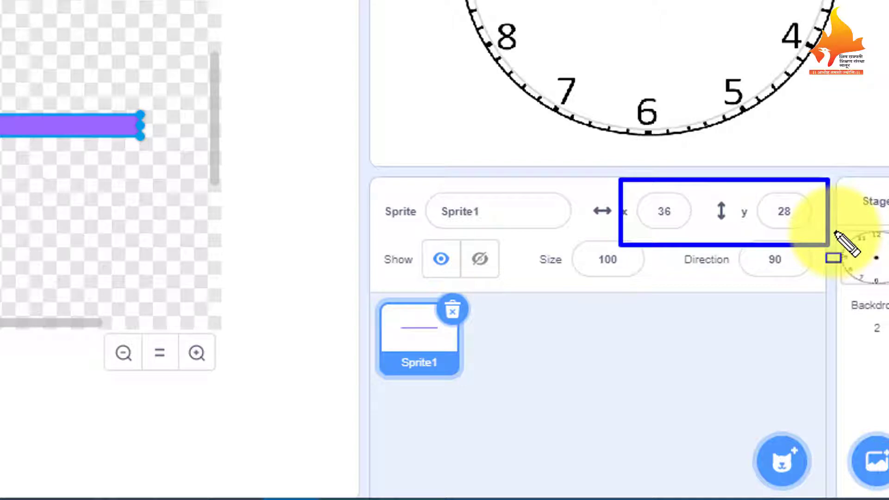
{"action": "key", "text": "Escape"}
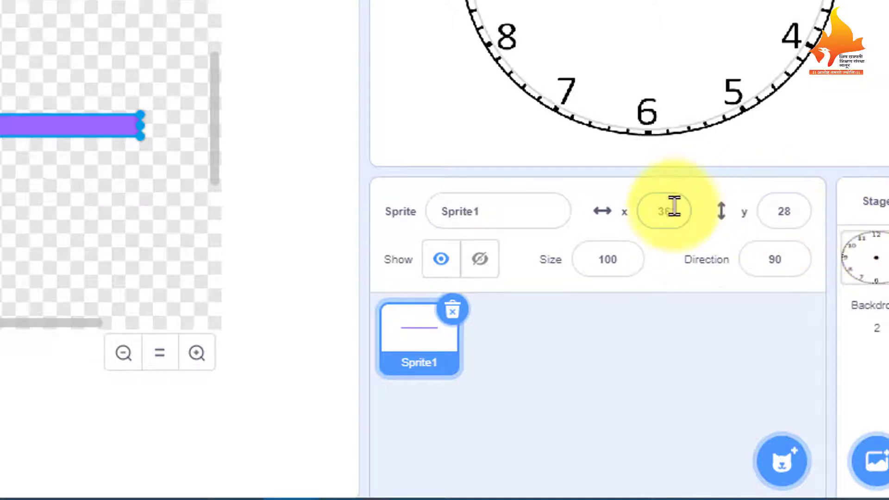
{"action": "left_click", "coordinate": [672, 212]}
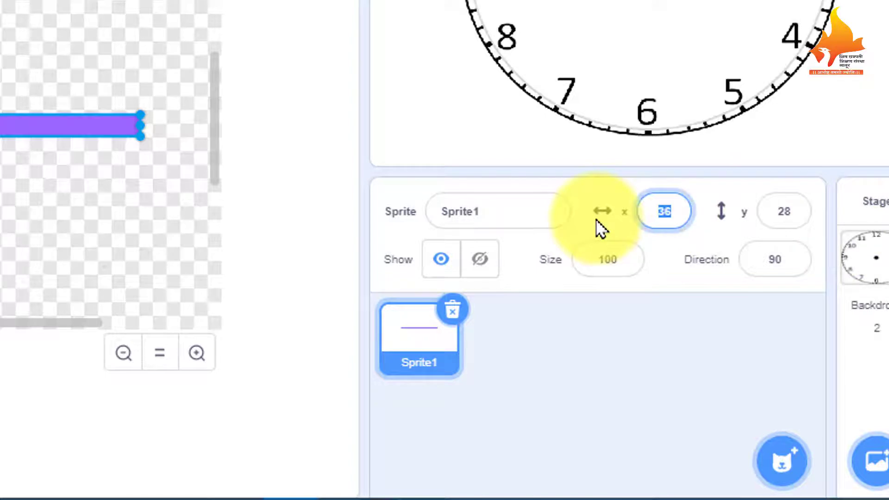
{"action": "type", "text": "0"}
{"action": "key", "text": "Tab"}
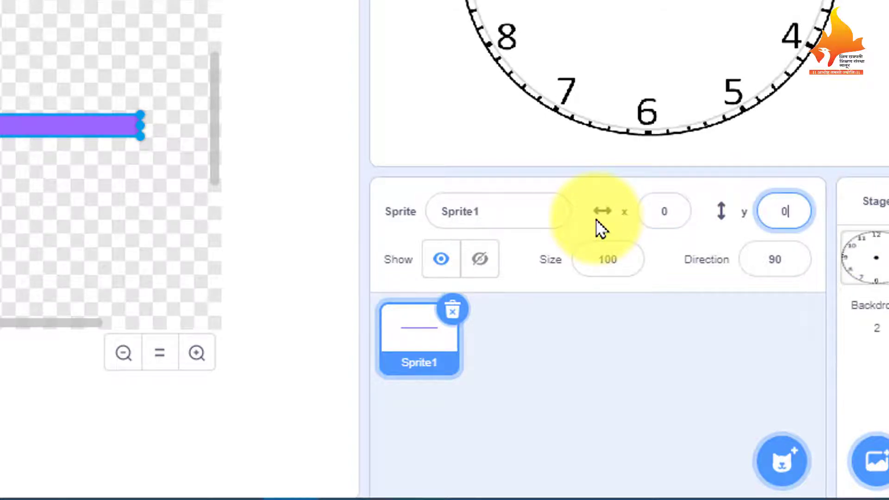
{"action": "key", "text": "Return"}
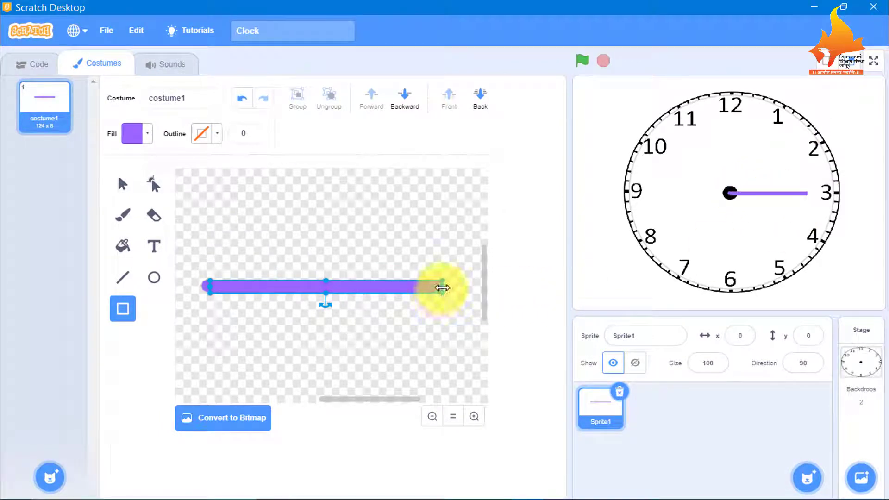
{"action": "left_click_drag", "start_coordinate": [443, 287], "coordinate": [453, 285]}
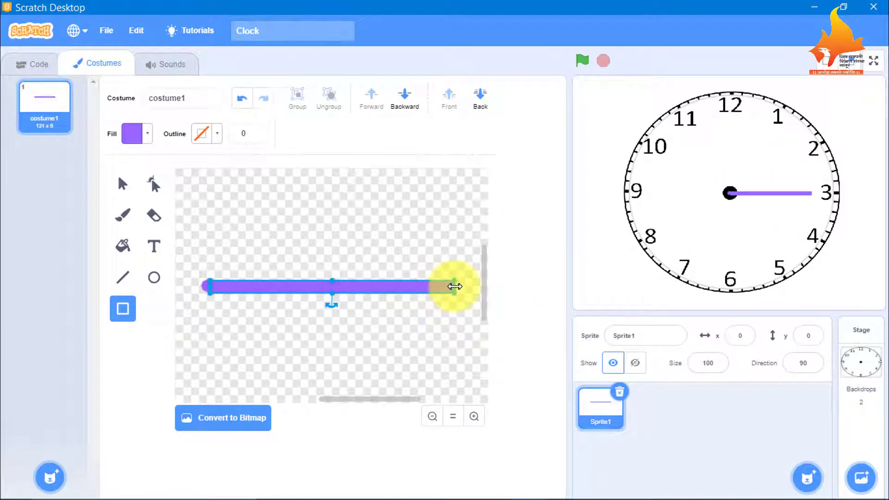
Step: Duplicate Sprite1 to create Sprite2
{"action": "left_click", "coordinate": [425, 334]}
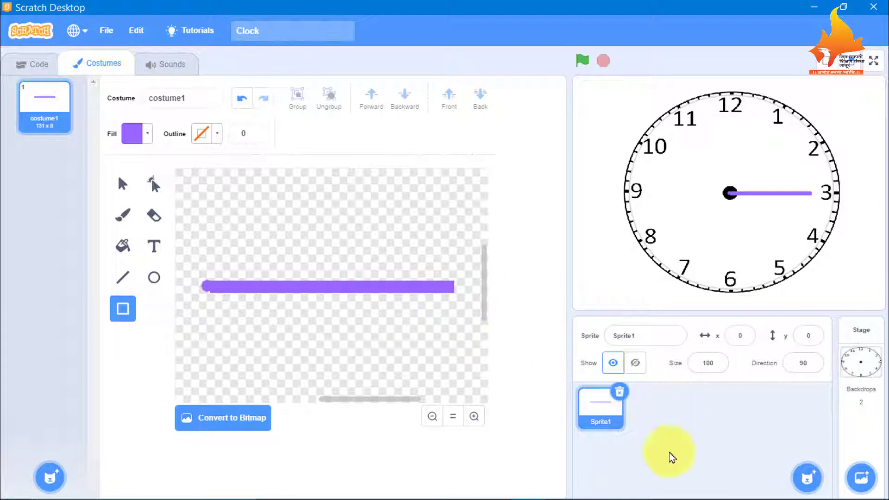
{"action": "right_click", "coordinate": [597, 422]}
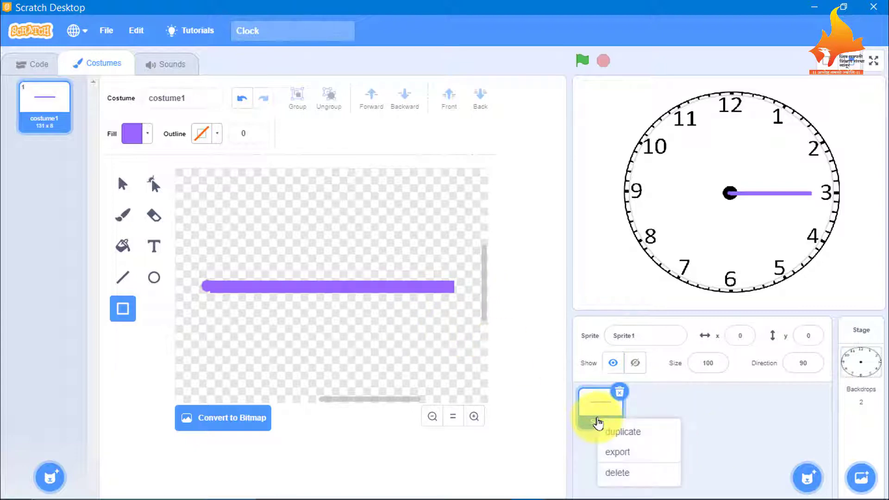
{"action": "left_click", "coordinate": [631, 434]}
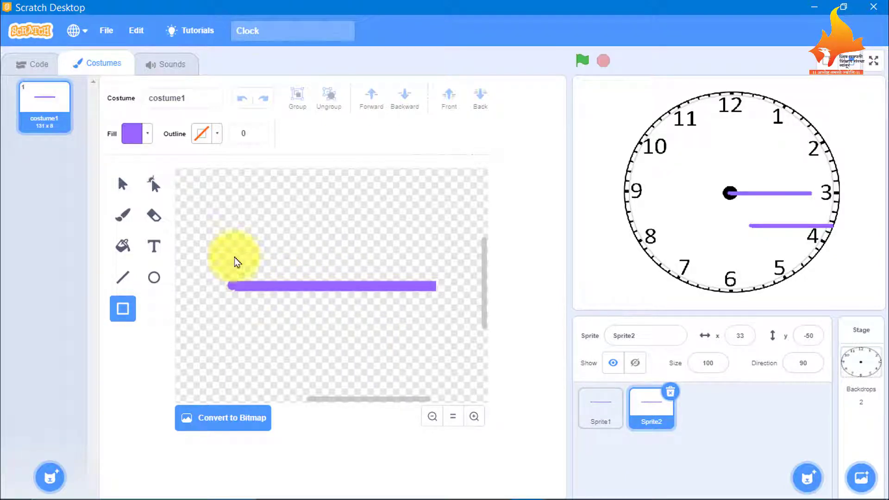
Step: Shorten Sprite2's bar and set its fill brightness to 0 to make it black
{"action": "left_click", "coordinate": [123, 184]}
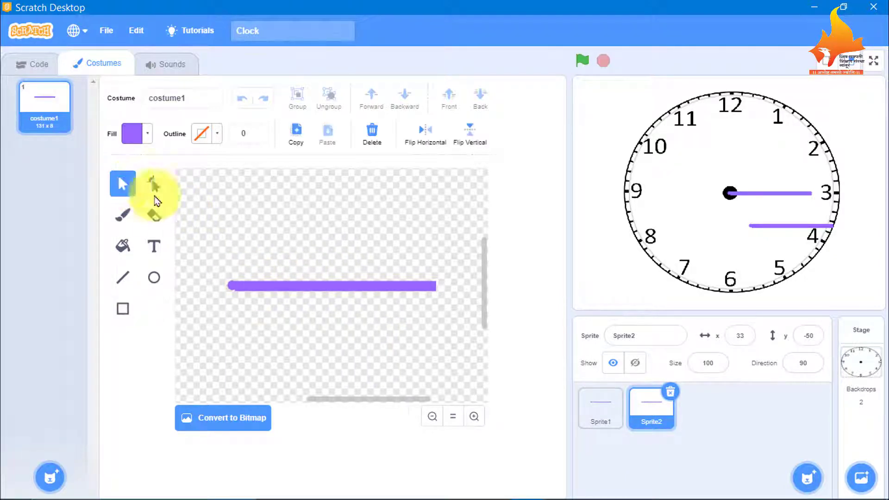
{"action": "left_click", "coordinate": [303, 289]}
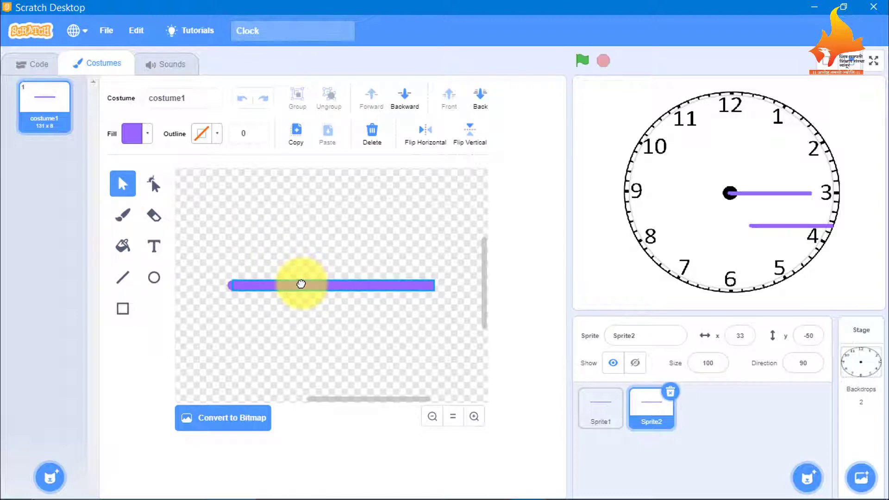
{"action": "mouse_move", "coordinate": [301, 284]}
{"action": "left_mouse_down"}
{"action": "mouse_move", "coordinate": [335, 293]}
{"action": "mouse_move", "coordinate": [333, 278]}
{"action": "left_mouse_up"}
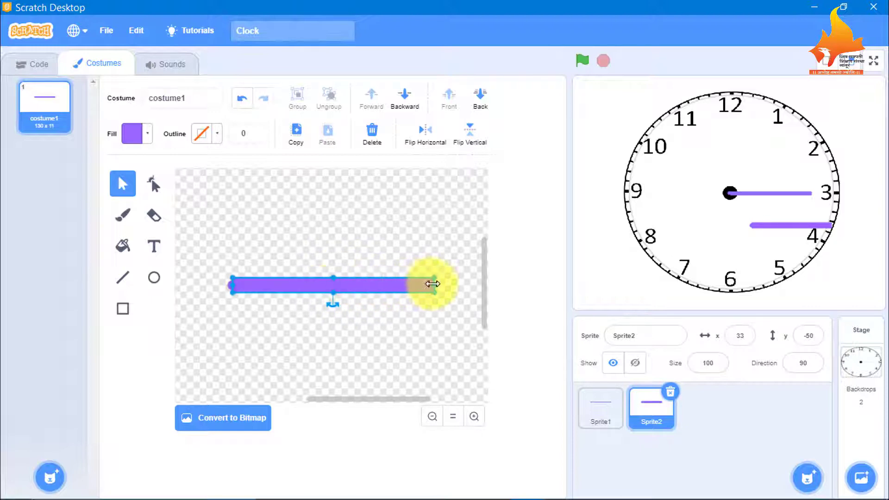
{"action": "left_click_drag", "start_coordinate": [433, 283], "coordinate": [393, 285]}
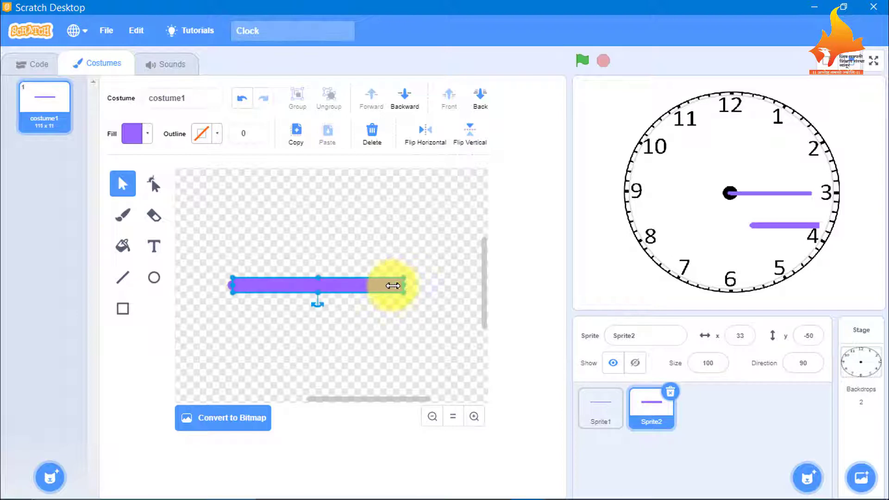
{"action": "left_click", "coordinate": [148, 143]}
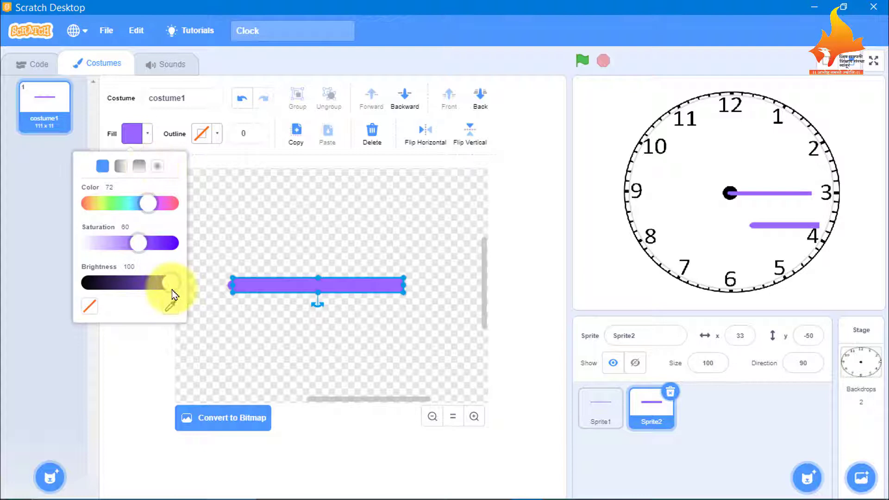
{"action": "left_click_drag", "start_coordinate": [169, 283], "coordinate": [89, 283]}
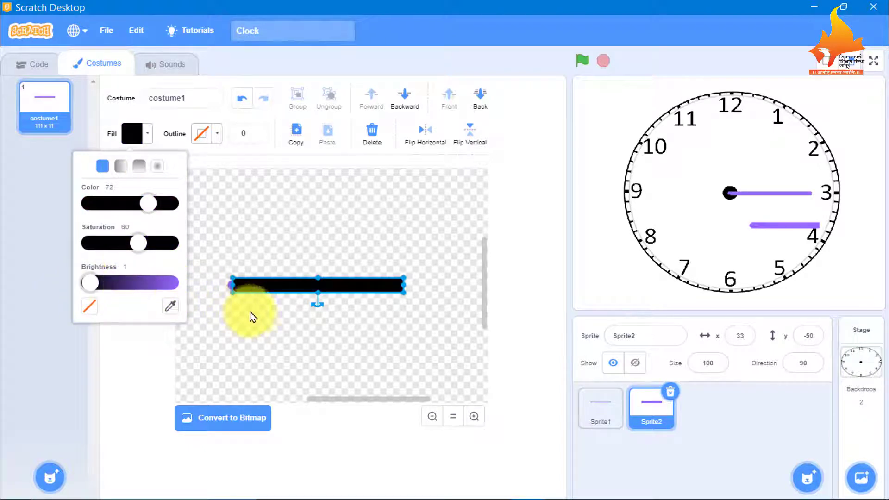
{"action": "left_click", "coordinate": [256, 326]}
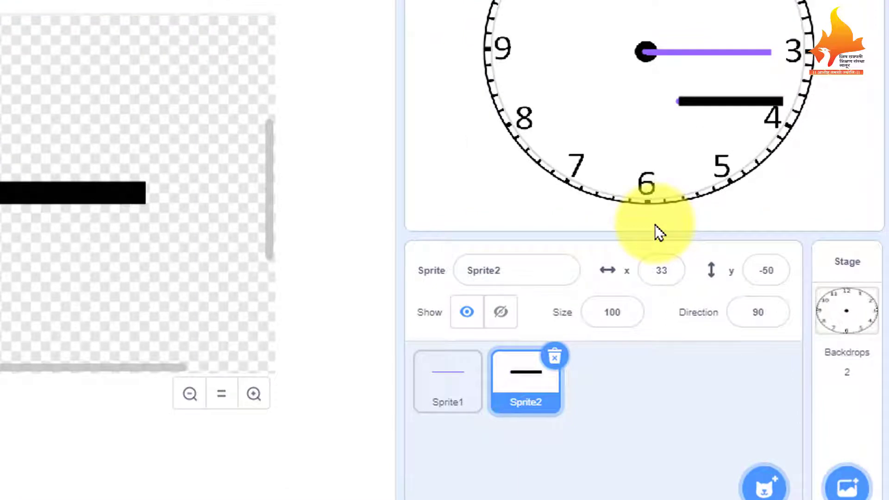
Step: Set Sprite2's position to x 0, y 0
{"action": "mouse_move", "coordinate": [637, 222]}
{"action": "left_mouse_down"}
{"action": "mouse_move", "coordinate": [842, 299]}
{"action": "mouse_move", "coordinate": [810, 290]}
{"action": "left_mouse_up"}
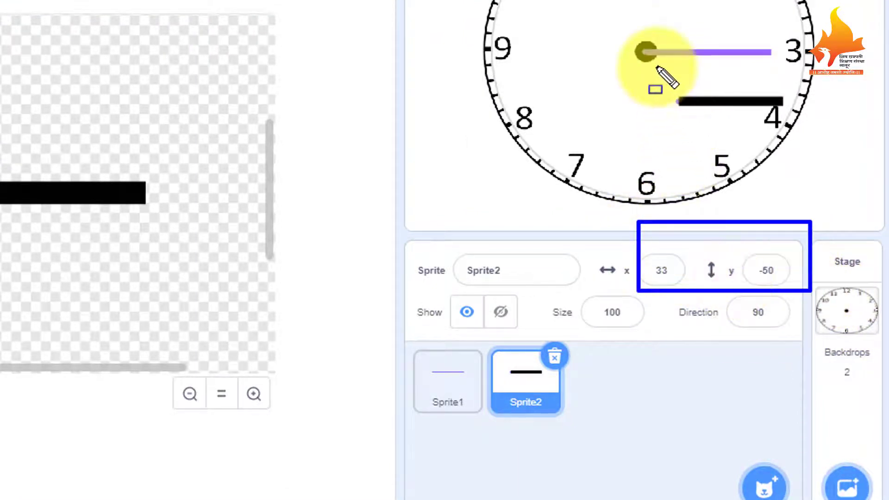
{"action": "left_click_drag", "start_coordinate": [637, 25], "coordinate": [699, 78]}
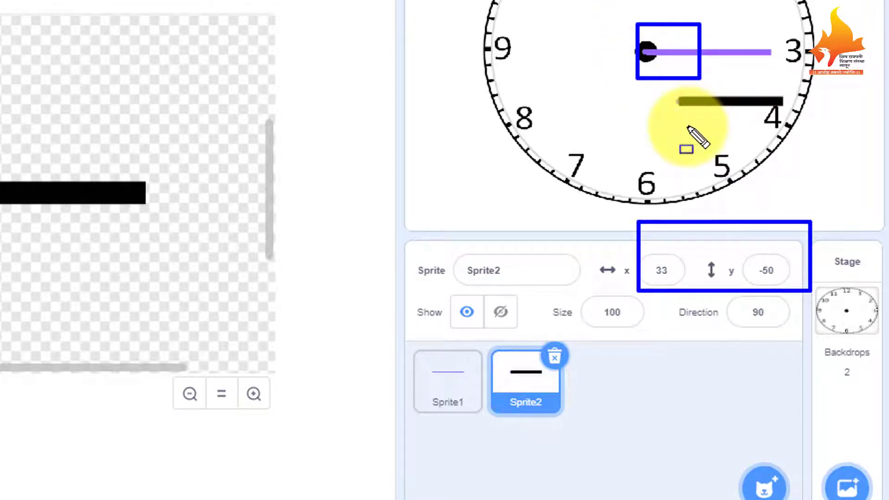
{"action": "key", "text": "Escape"}
{"action": "left_click", "coordinate": [665, 272]}
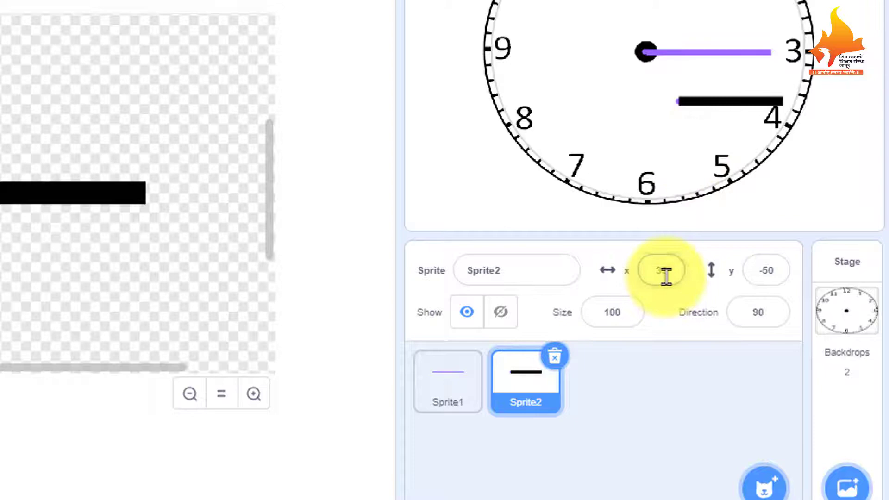
{"action": "key", "text": "BackSpace"}
{"action": "key", "text": "BackSpace"}
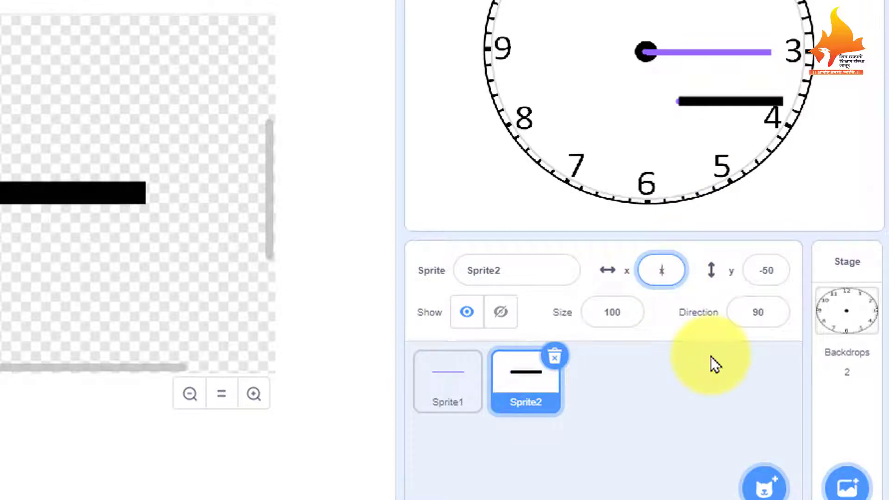
{"action": "type", "text": "0"}
{"action": "key", "text": "Tab"}
{"action": "type", "text": "0"}
{"action": "key", "text": "Return"}
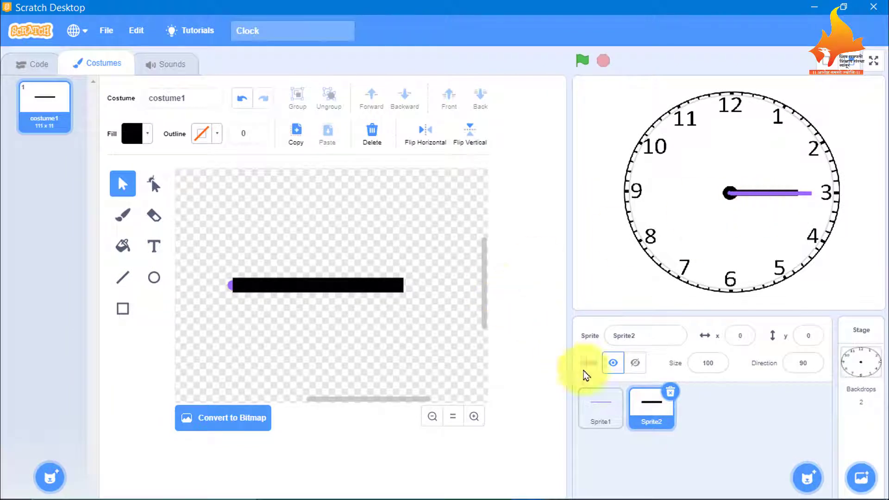
Step: Nudge the purple line slightly in Sprite1's costume
{"action": "left_click", "coordinate": [597, 407]}
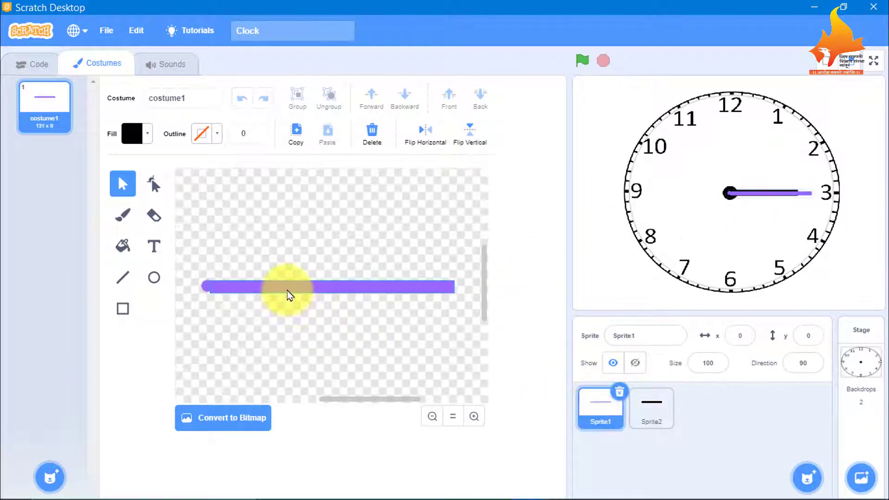
{"action": "left_click", "coordinate": [287, 291]}
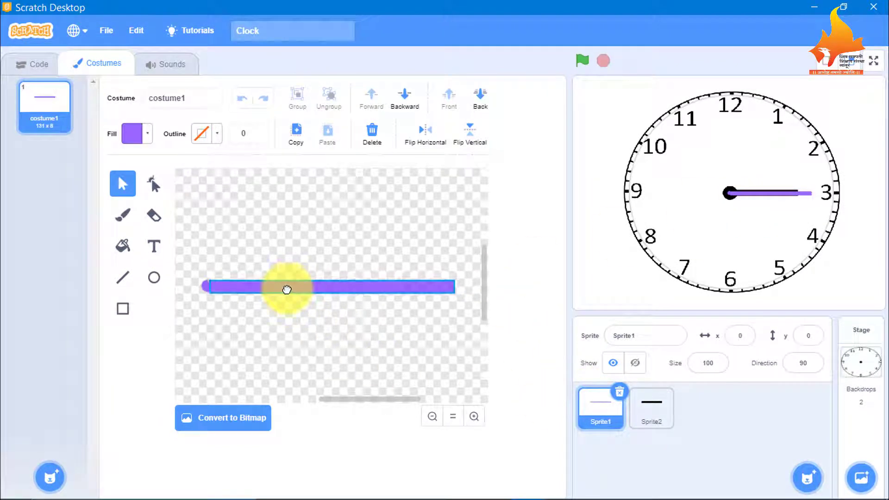
{"action": "left_click_drag", "start_coordinate": [287, 290], "coordinate": [284, 287]}
{"action": "left_click", "coordinate": [338, 341]}
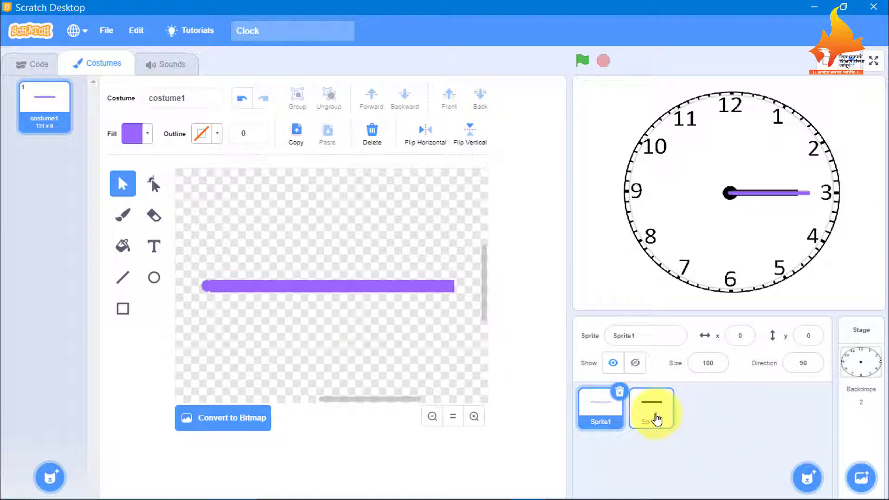
Step: Duplicate the black hand sprite (Sprite2) into a new sprite, Sprite3
{"action": "left_click", "coordinate": [655, 416]}
{"action": "right_click", "coordinate": [655, 417]}
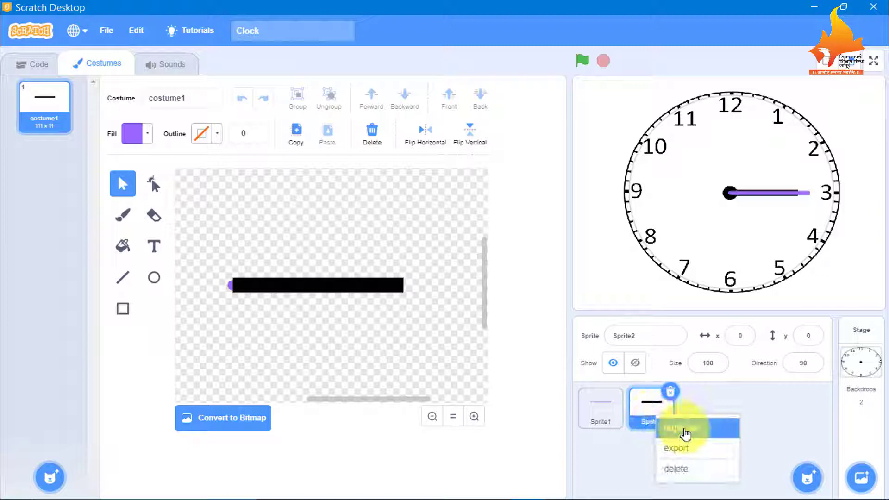
{"action": "left_click", "coordinate": [684, 429]}
Step: Make the new costume's bar thicker, shorter and red
{"action": "left_click", "coordinate": [285, 294]}
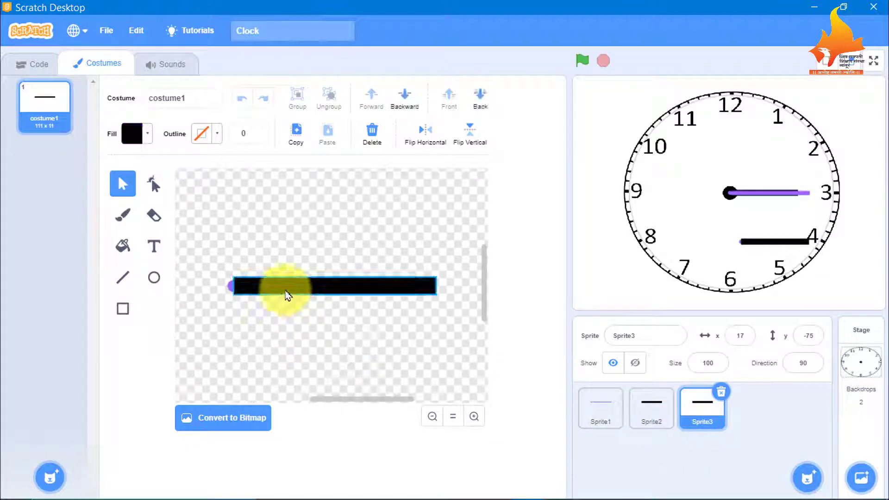
{"action": "left_click_drag", "start_coordinate": [334, 293], "coordinate": [333, 273]}
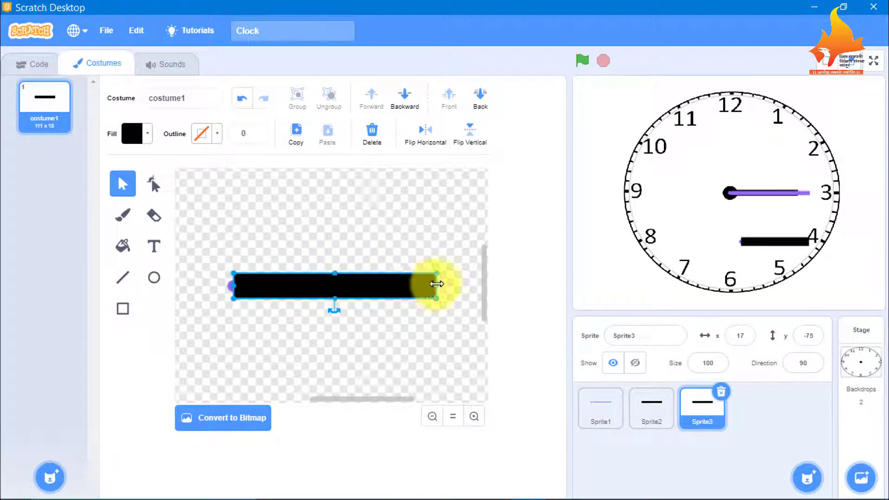
{"action": "left_click_drag", "start_coordinate": [436, 283], "coordinate": [407, 288]}
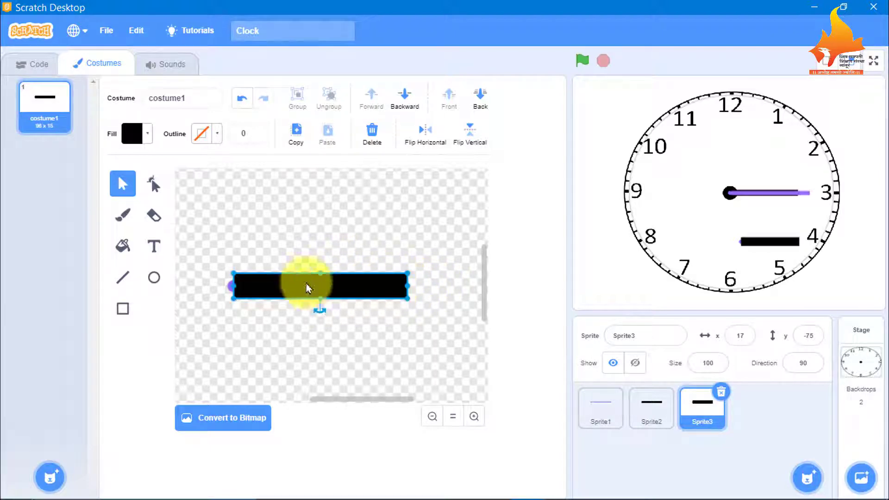
{"action": "left_click", "coordinate": [148, 141]}
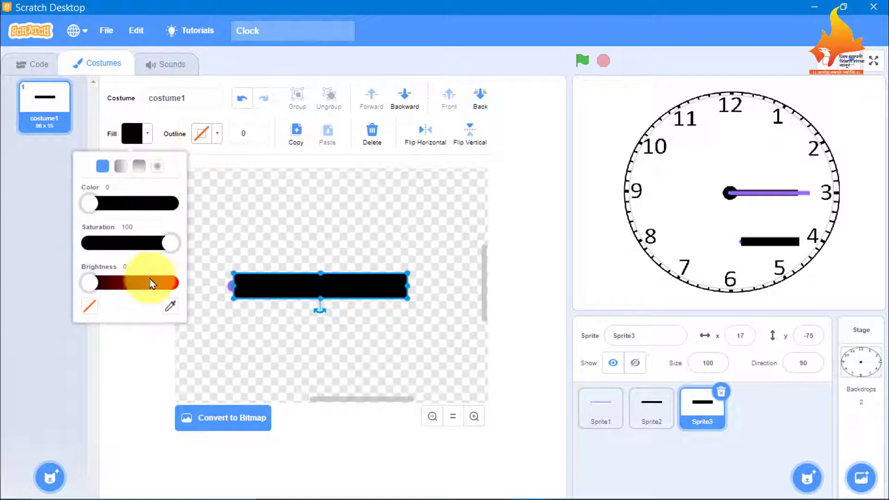
{"action": "left_click_drag", "start_coordinate": [95, 289], "coordinate": [194, 294]}
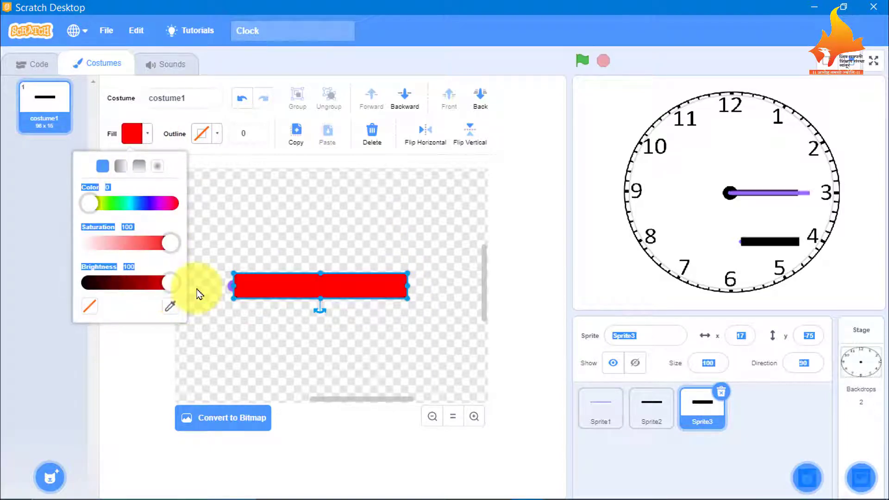
{"action": "left_click", "coordinate": [198, 294]}
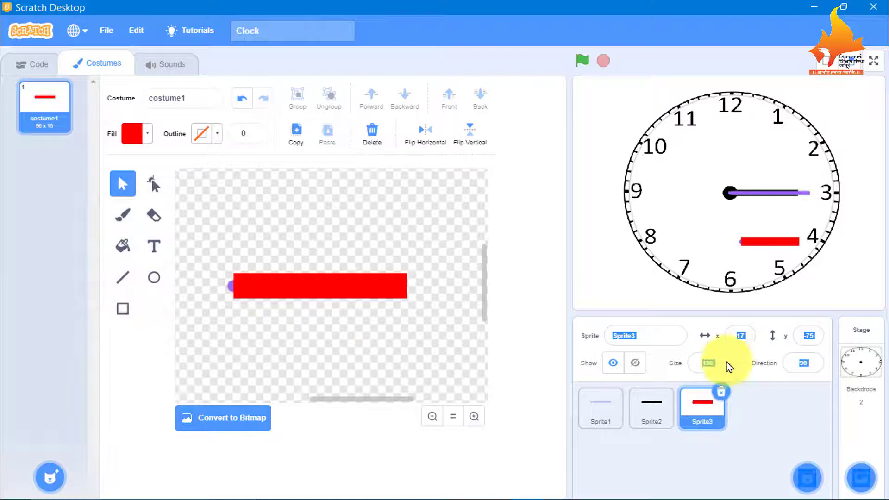
Step: Centre the red hand at x 0, y 0
{"action": "left_click", "coordinate": [740, 334]}
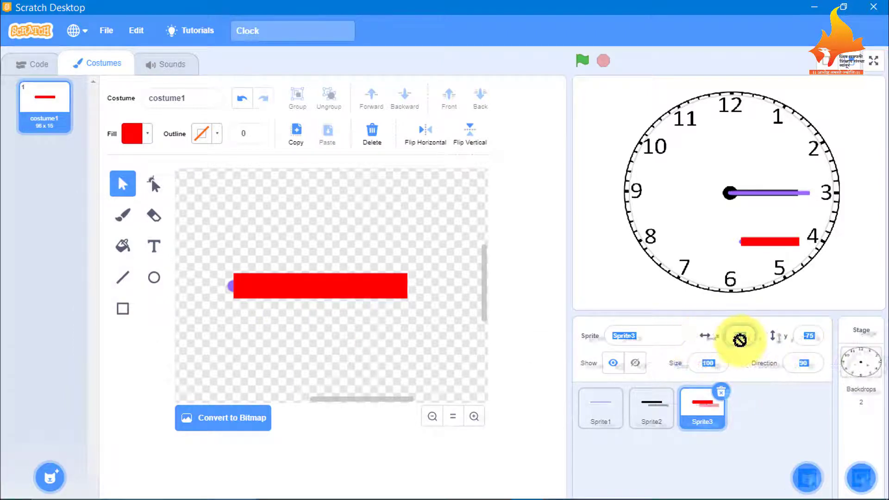
{"action": "left_click", "coordinate": [748, 333]}
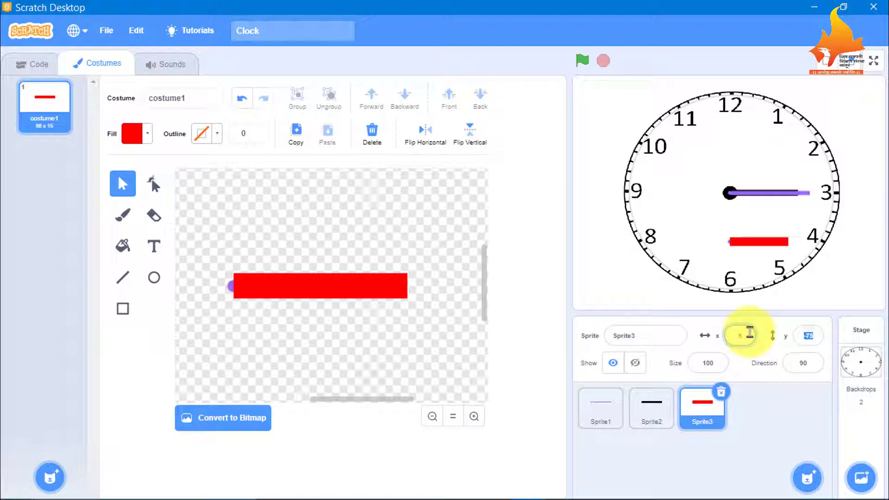
{"action": "type", "text": "0"}
{"action": "key", "text": "Return"}
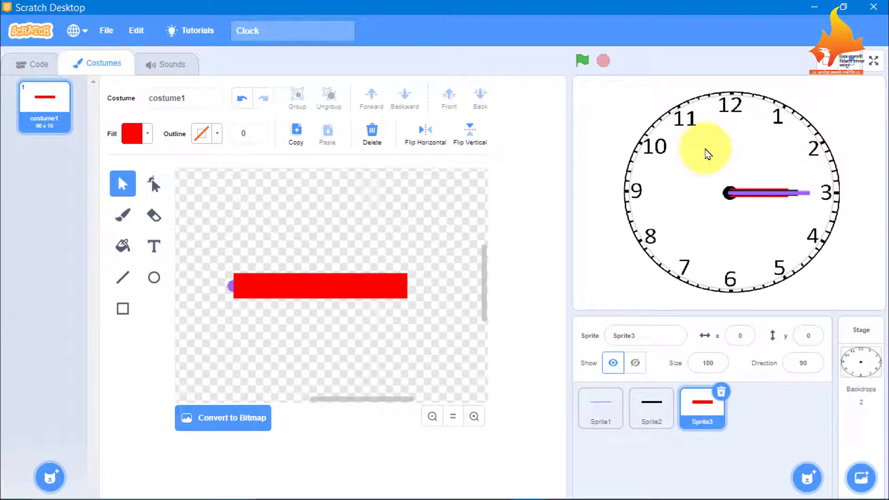
Step: Leave the costume editor and switch to Sprite3's code area
{"action": "left_click_drag", "start_coordinate": [716, 154], "coordinate": [821, 219]}
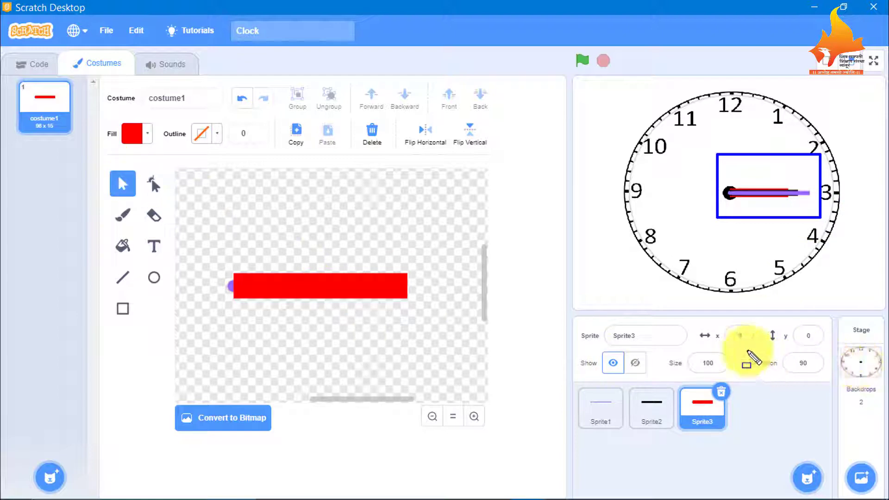
{"action": "left_click_drag", "start_coordinate": [748, 349], "coordinate": [828, 391]}
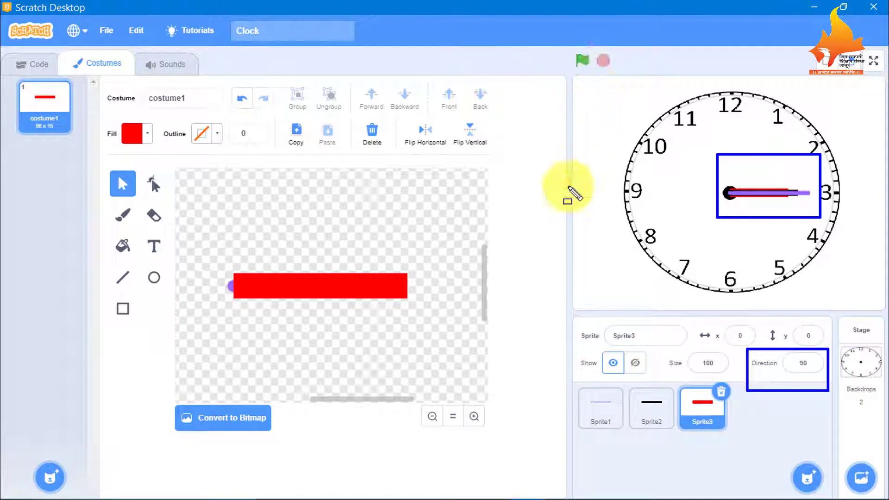
{"action": "key", "text": "e"}
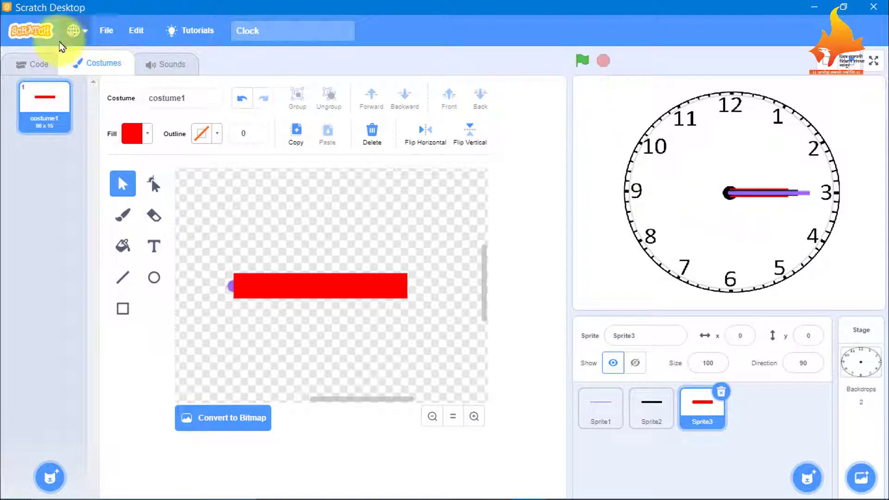
{"action": "left_click", "coordinate": [40, 67]}
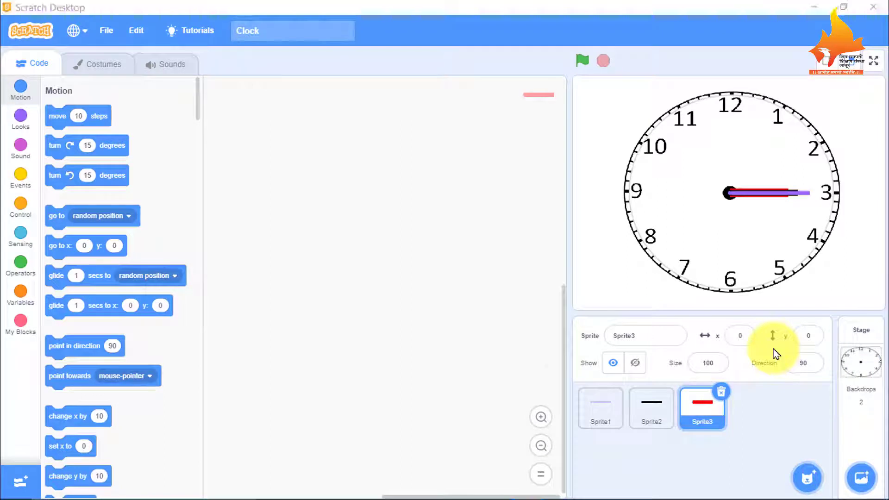
Step: Check Sprite3's direction dial and leave it at 90
{"action": "mouse_move", "coordinate": [769, 339]}
{"action": "left_mouse_down"}
{"action": "mouse_move", "coordinate": [859, 384]}
{"action": "mouse_move", "coordinate": [848, 387]}
{"action": "left_mouse_up"}
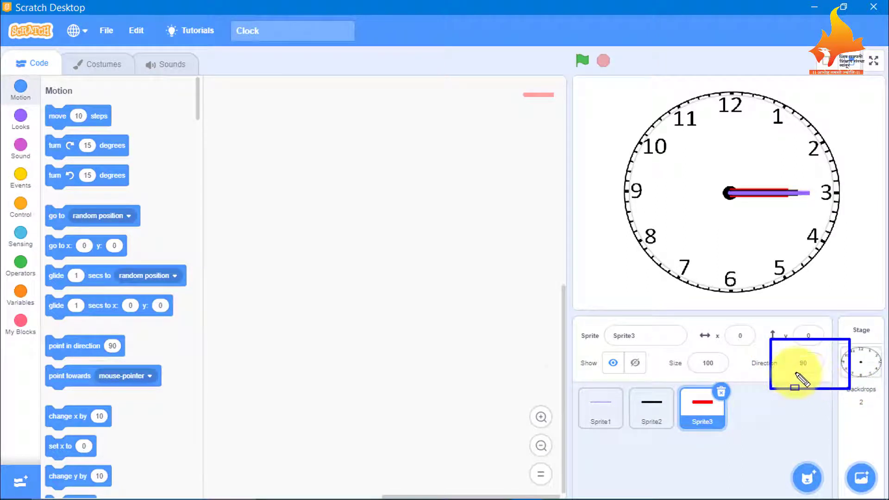
{"action": "key", "text": "ctrl+z"}
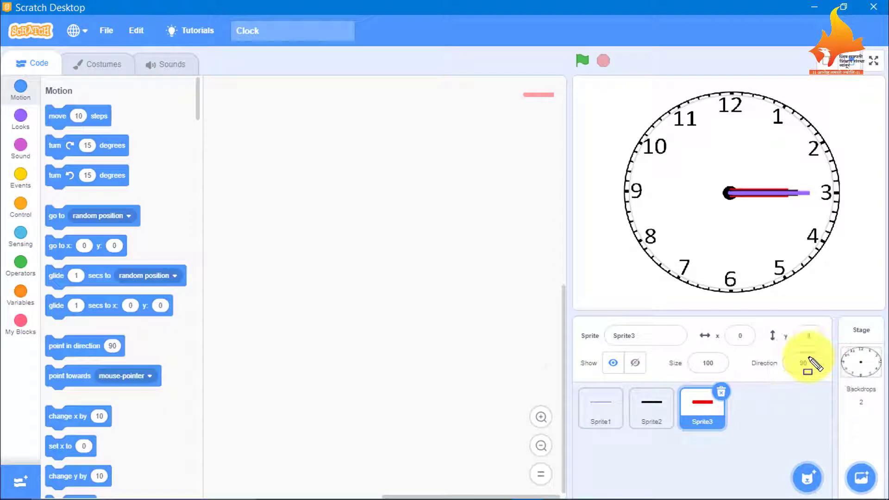
{"action": "left_click", "coordinate": [806, 363]}
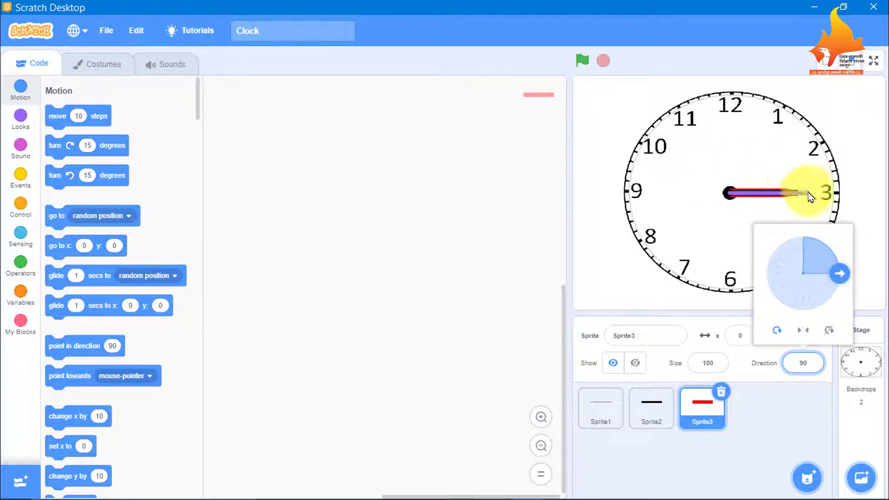
{"action": "left_click", "coordinate": [687, 228]}
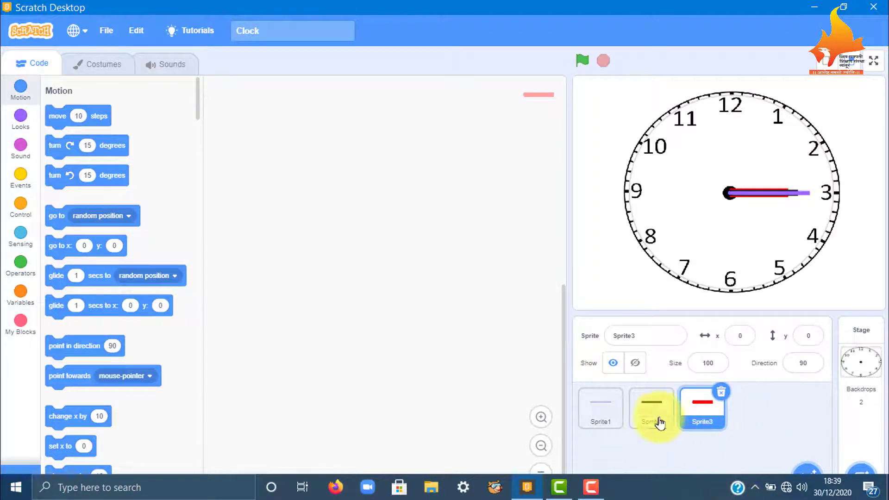
Step: Select Sprite1 and add a 'when flag clicked' block to its code area
{"action": "left_click", "coordinate": [602, 404]}
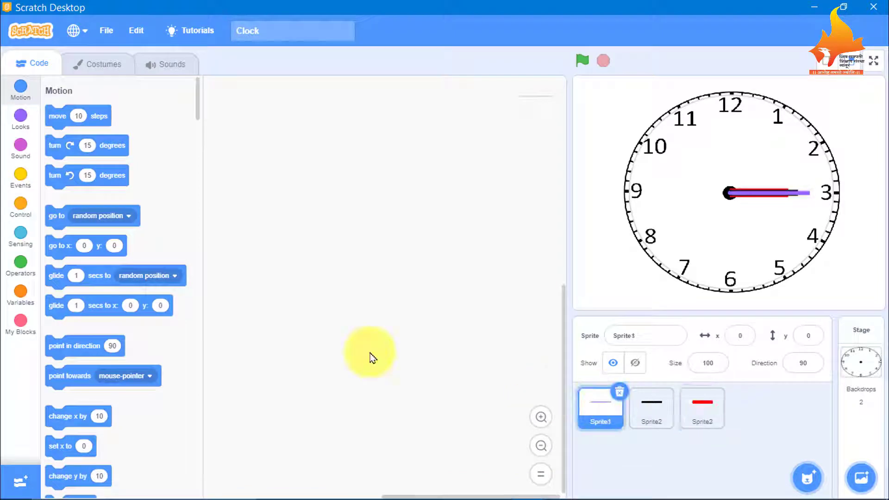
{"action": "left_click", "coordinate": [20, 179]}
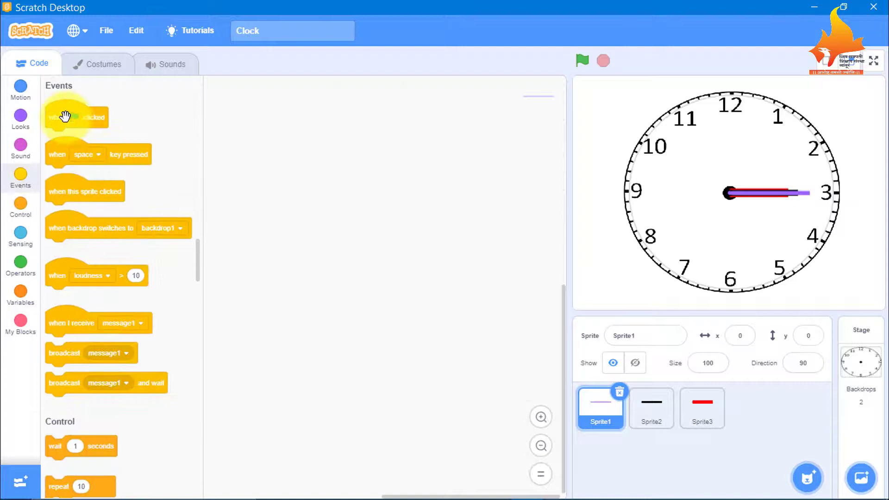
{"action": "left_click_drag", "start_coordinate": [64, 116], "coordinate": [303, 141]}
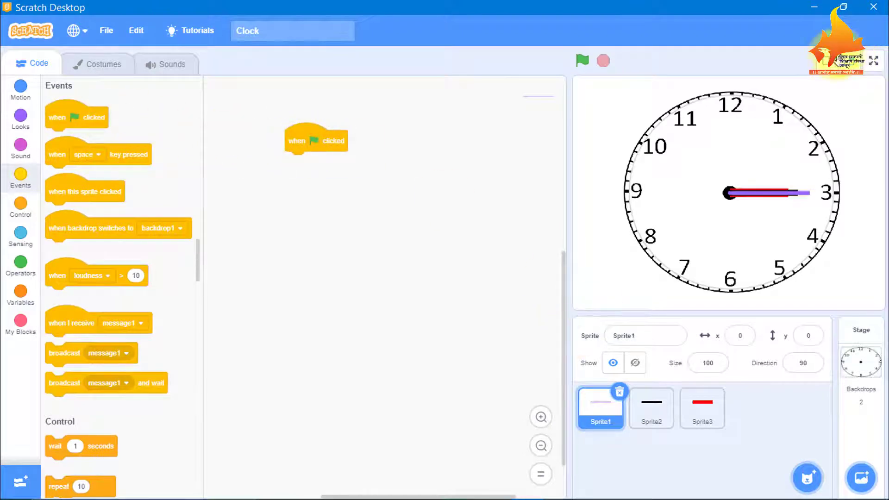
{"action": "left_click", "coordinate": [828, 60]}
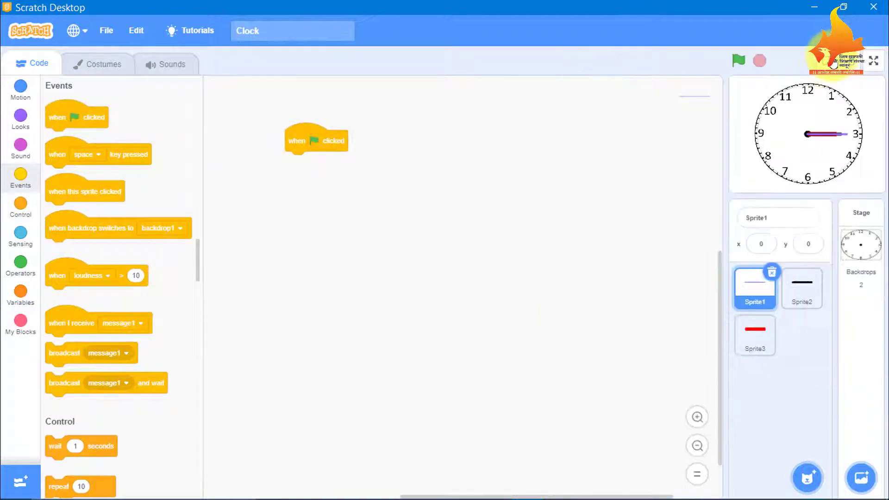
{"action": "left_click", "coordinate": [697, 418]}
{"action": "left_click", "coordinate": [697, 417]}
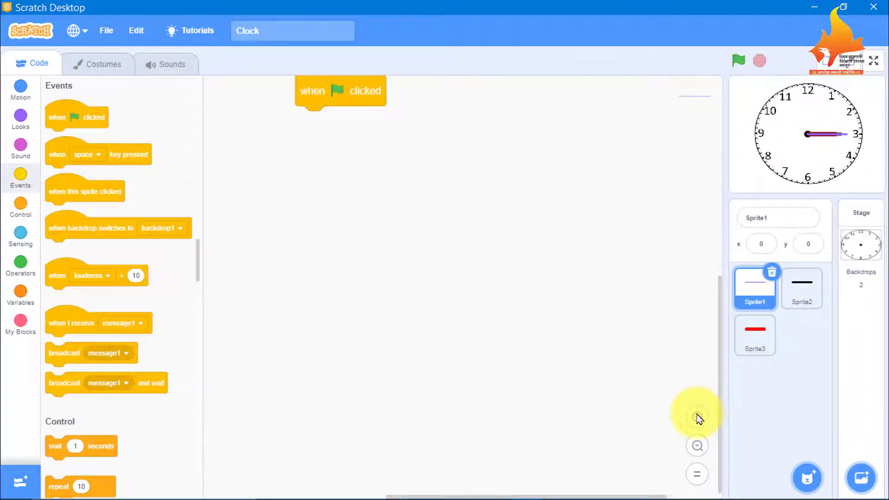
{"action": "left_click", "coordinate": [854, 65]}
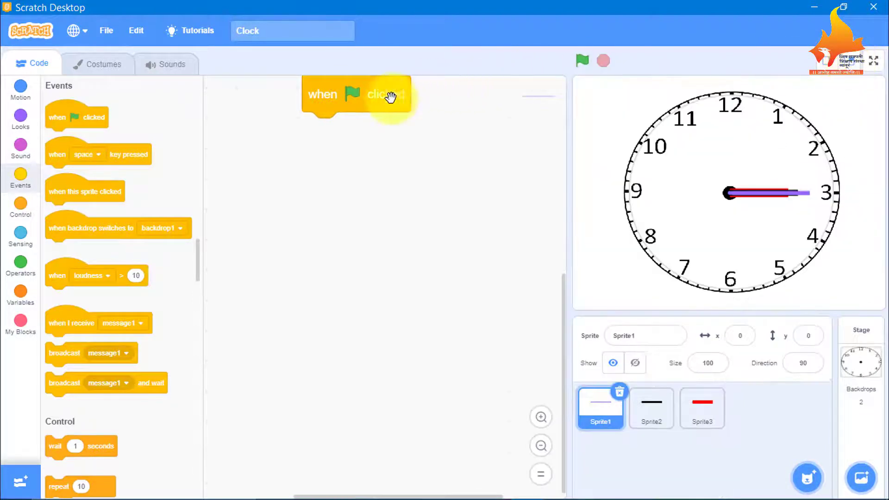
{"action": "scroll", "coordinate": [390, 119], "scroll_direction": "up", "scroll_amount": 3}
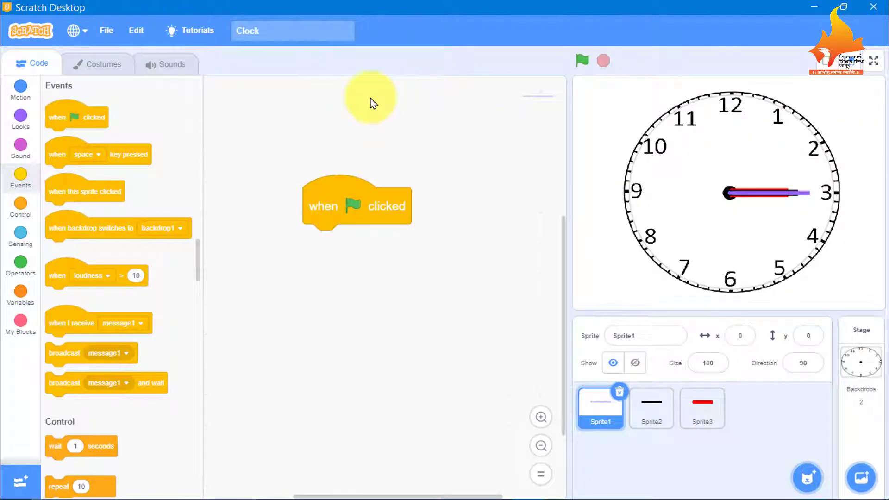
Step: Snap a forever loop under the flag block and add a loose 'point in direction 90' block
{"action": "left_click", "coordinate": [21, 206]}
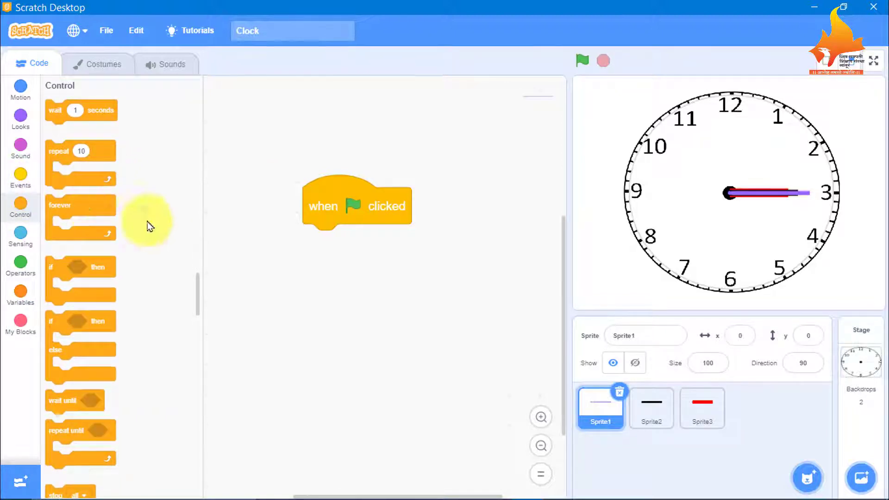
{"action": "left_click_drag", "start_coordinate": [101, 208], "coordinate": [348, 243]}
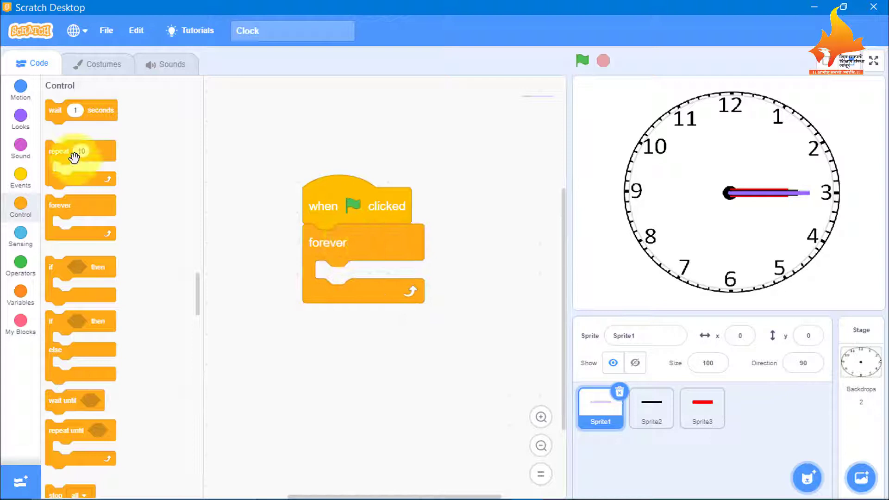
{"action": "left_click", "coordinate": [22, 96]}
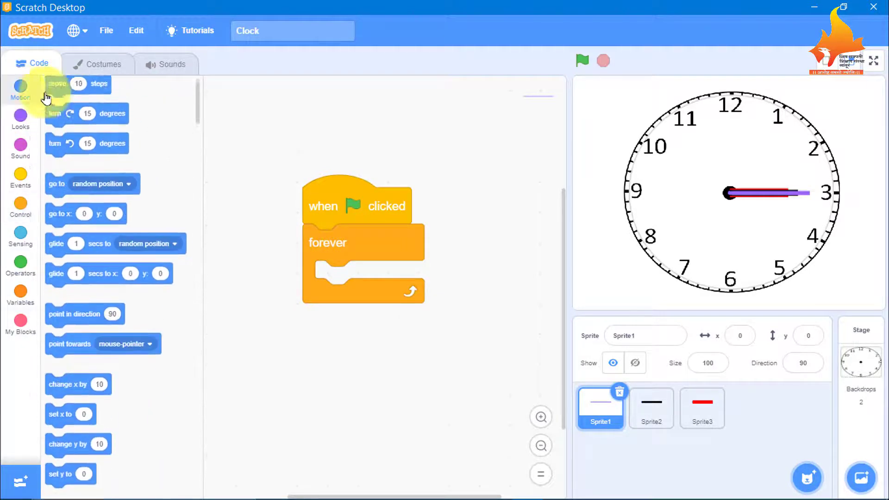
{"action": "mouse_move", "coordinate": [199, 117]}
{"action": "left_mouse_down"}
{"action": "mouse_move", "coordinate": [202, 152]}
{"action": "mouse_move", "coordinate": [200, 137]}
{"action": "left_mouse_up"}
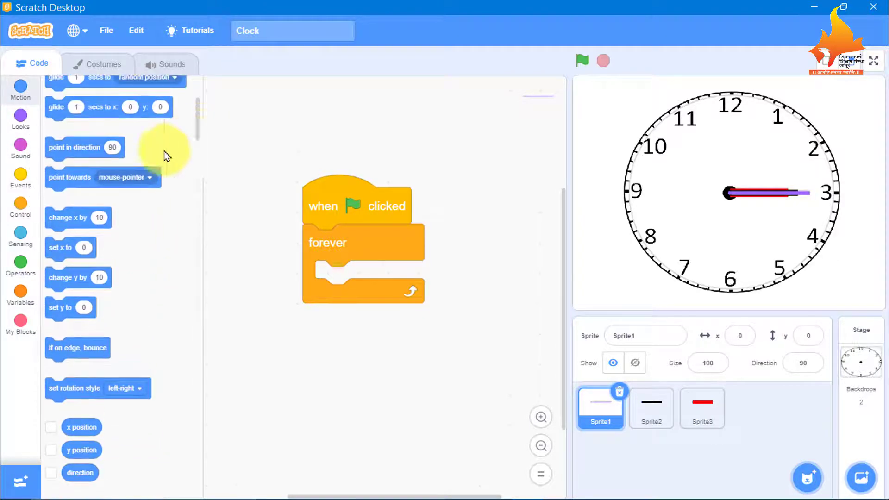
{"action": "left_click_drag", "start_coordinate": [88, 146], "coordinate": [366, 129]}
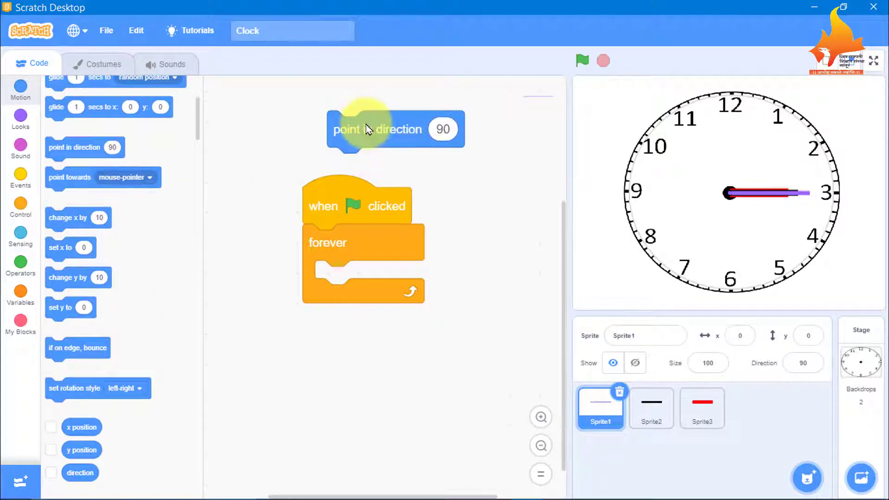
{"action": "left_click", "coordinate": [17, 238]}
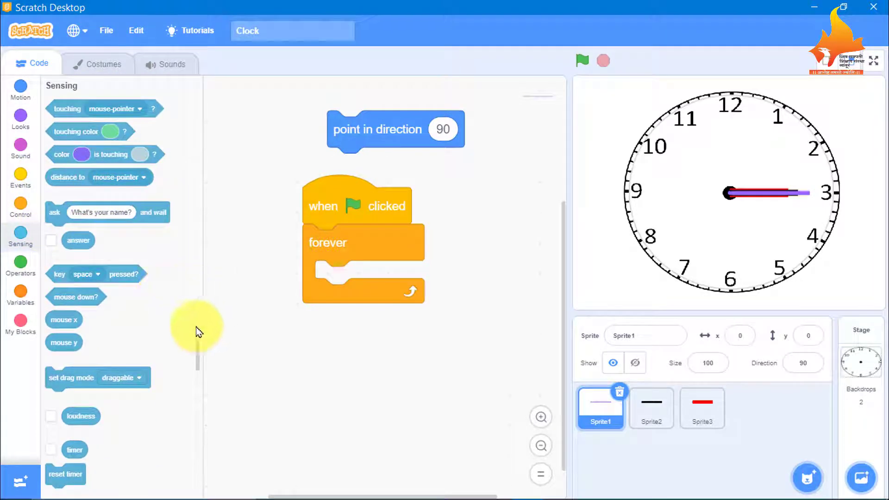
{"action": "left_click_drag", "start_coordinate": [198, 339], "coordinate": [198, 356]}
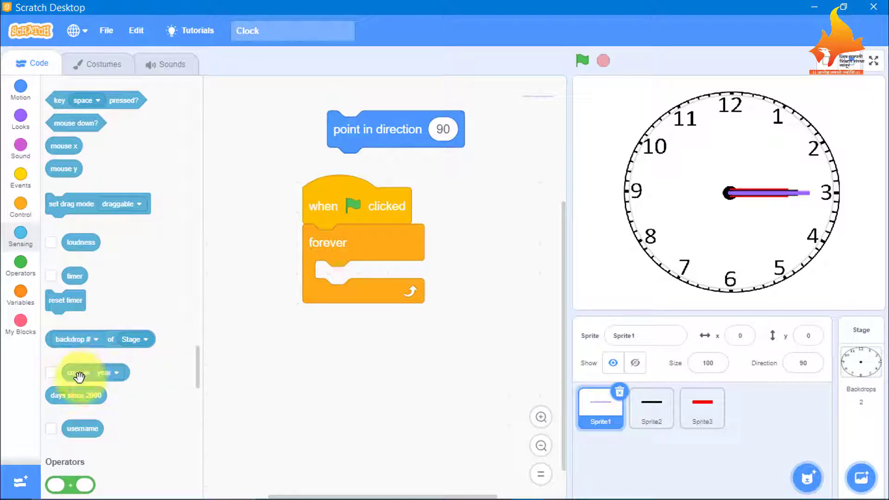
Step: Drag out the 'current year' reporter and switch its dropdown to second
{"action": "mouse_move", "coordinate": [80, 371]}
{"action": "left_mouse_down"}
{"action": "mouse_move", "coordinate": [256, 384]}
{"action": "mouse_move", "coordinate": [397, 381]}
{"action": "left_mouse_up"}
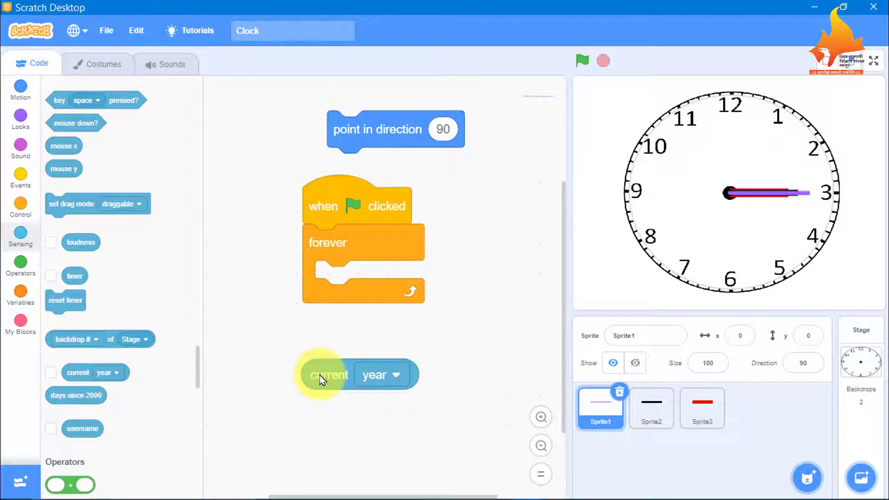
{"action": "left_click", "coordinate": [396, 376]}
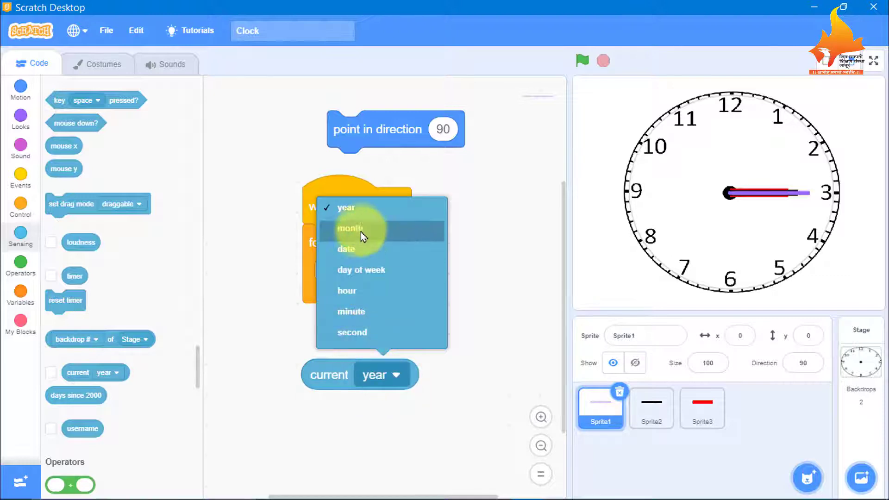
{"action": "left_click", "coordinate": [374, 346]}
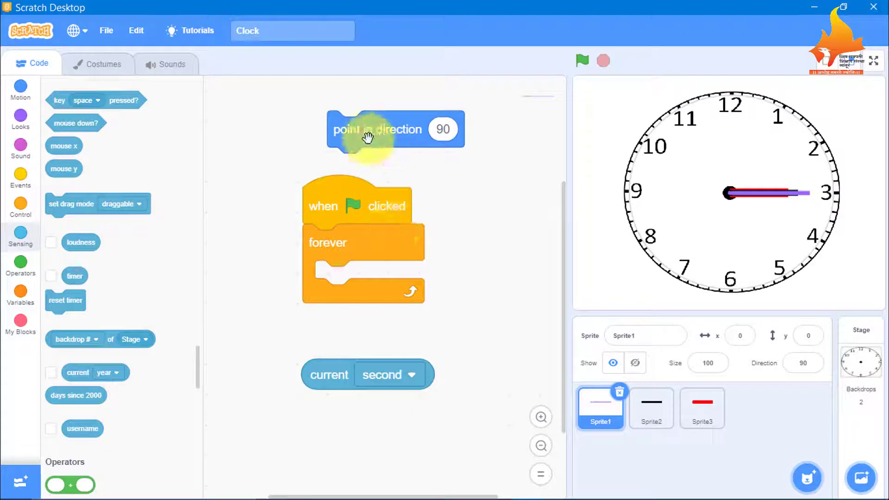
{"action": "left_click", "coordinate": [20, 270]}
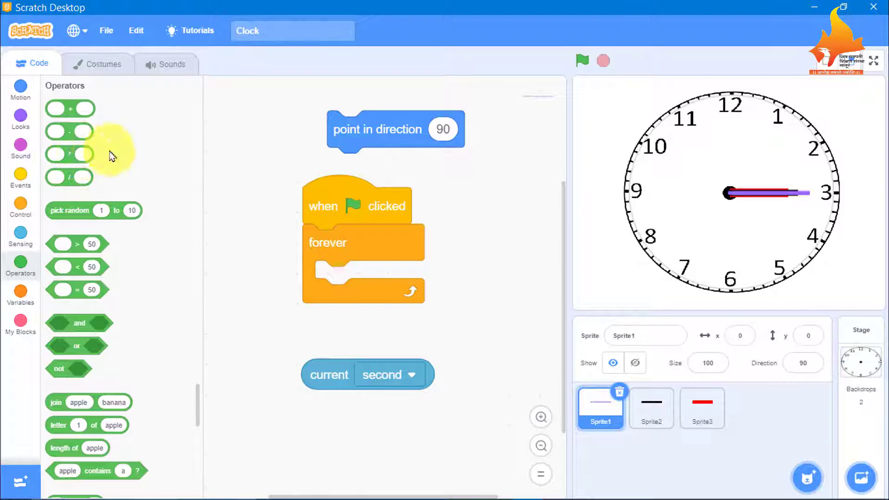
Step: Add a multiply block with 6 in its right slot beside the current second reporter
{"action": "left_click_drag", "start_coordinate": [72, 156], "coordinate": [435, 186]}
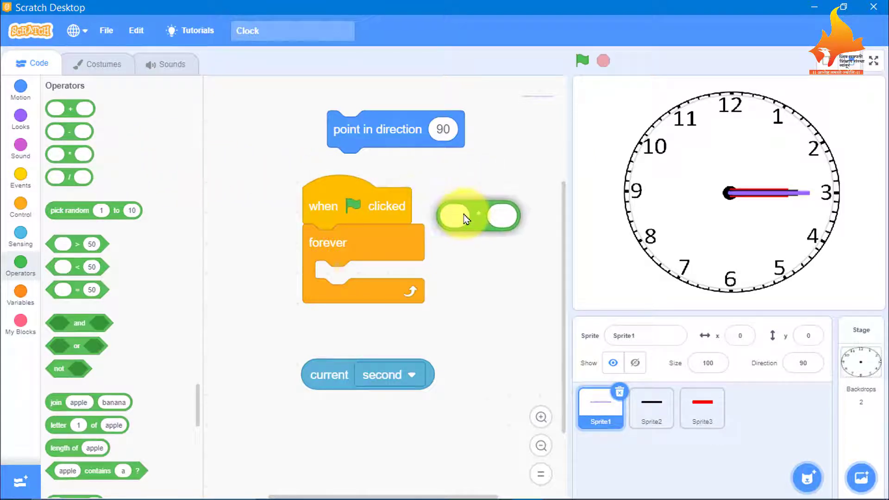
{"action": "left_click_drag", "start_coordinate": [435, 186], "coordinate": [465, 219]}
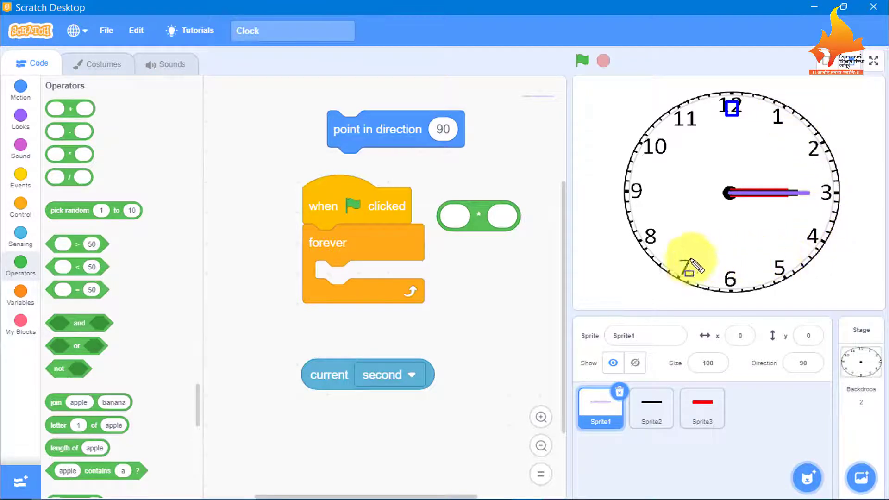
{"action": "left_click", "coordinate": [732, 101]}
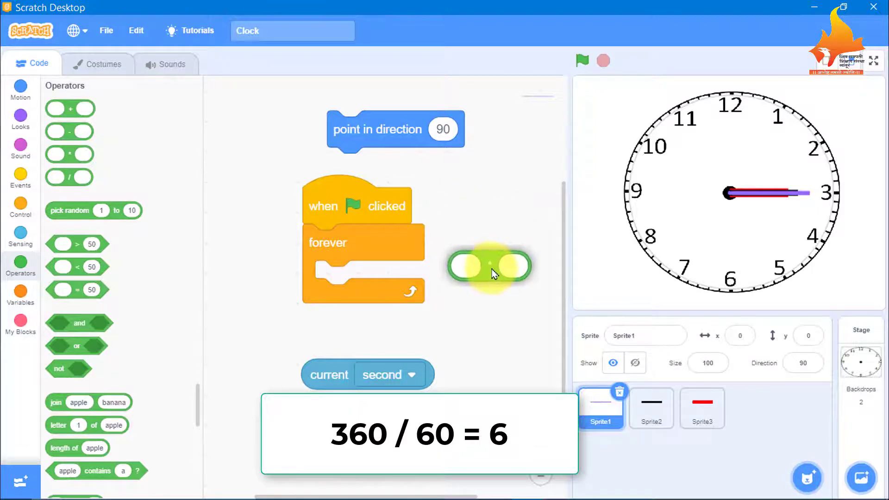
{"action": "left_click_drag", "start_coordinate": [479, 216], "coordinate": [490, 271]}
{"action": "left_click", "coordinate": [510, 272]}
{"action": "type", "text": "6"}
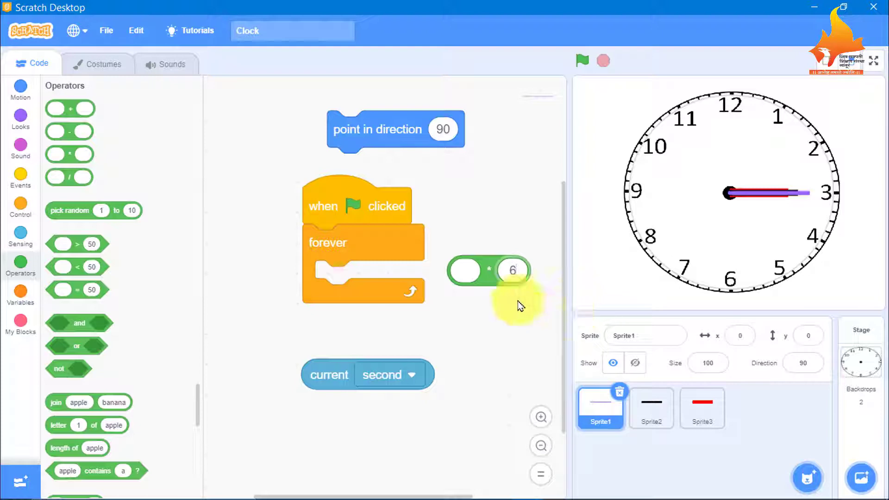
{"action": "mouse_move", "coordinate": [493, 278]}
{"action": "left_mouse_down"}
{"action": "mouse_move", "coordinate": [499, 349]}
{"action": "mouse_move", "coordinate": [488, 363]}
{"action": "left_mouse_up"}
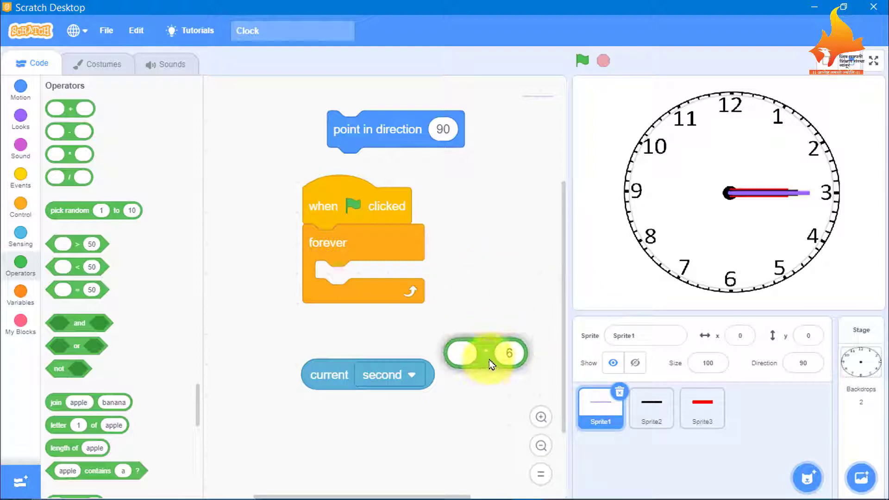
Step: Put 'point in direction' inside forever, with current second * 6 as its direction
{"action": "left_click", "coordinate": [328, 376]}
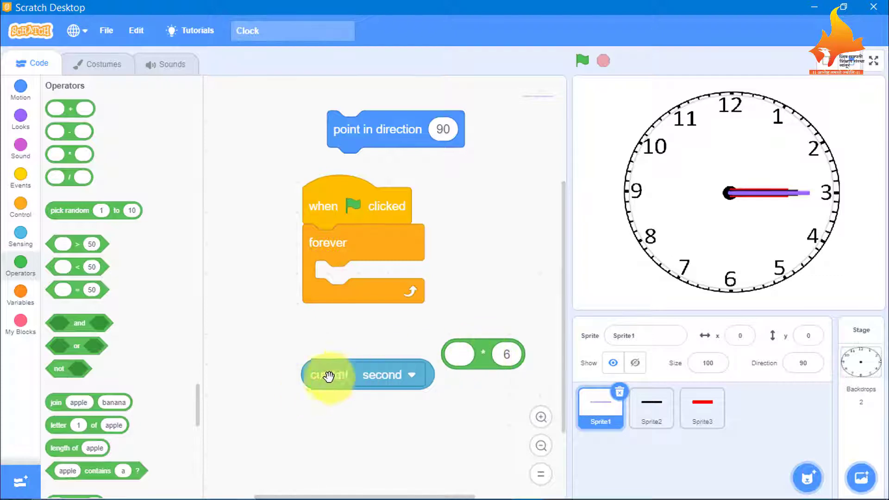
{"action": "mouse_move", "coordinate": [326, 376]}
{"action": "left_mouse_down"}
{"action": "mouse_move", "coordinate": [371, 361]}
{"action": "mouse_move", "coordinate": [412, 368]}
{"action": "mouse_move", "coordinate": [471, 358]}
{"action": "left_mouse_up"}
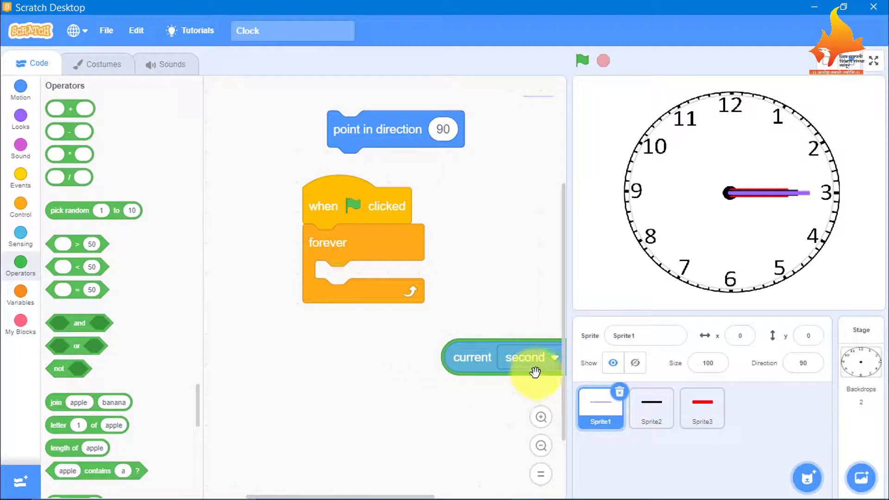
{"action": "left_click_drag", "start_coordinate": [535, 372], "coordinate": [427, 362]}
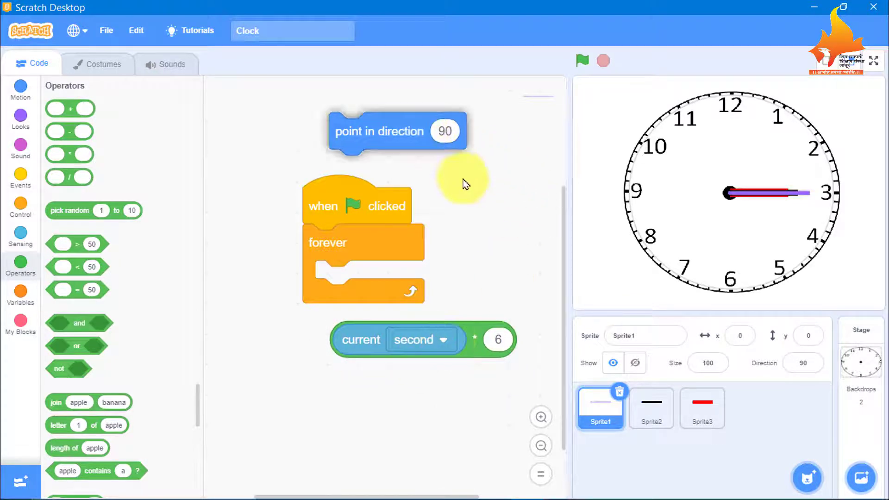
{"action": "left_click_drag", "start_coordinate": [407, 135], "coordinate": [399, 283]}
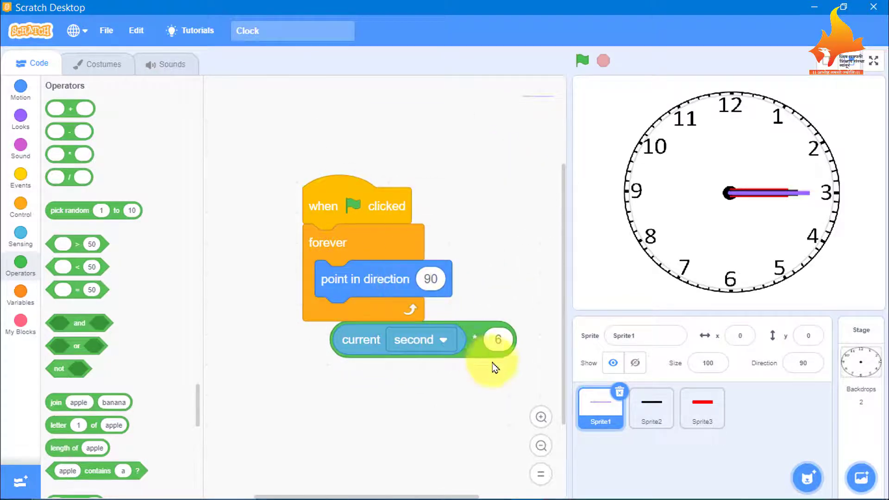
{"action": "left_click_drag", "start_coordinate": [481, 354], "coordinate": [569, 300]}
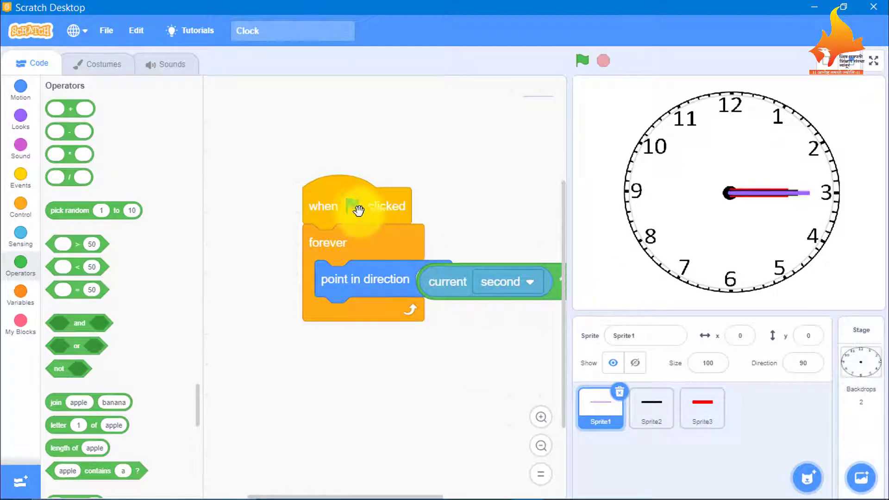
{"action": "left_click_drag", "start_coordinate": [342, 201], "coordinate": [290, 178]}
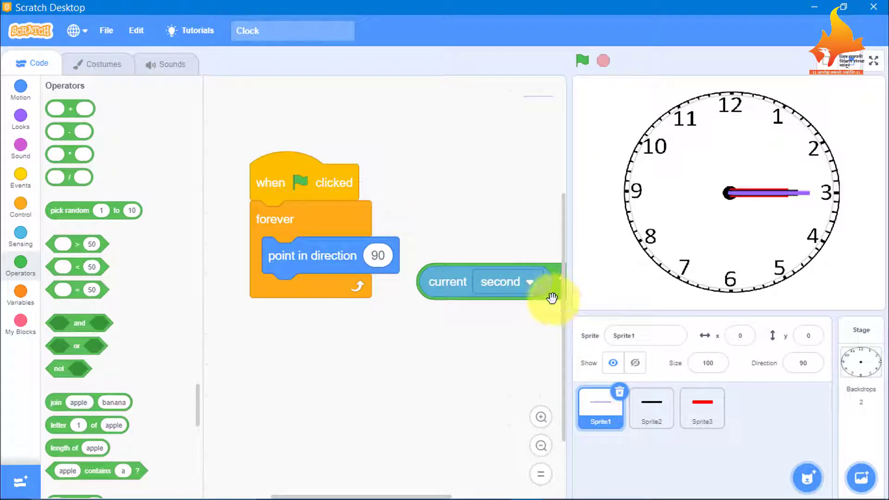
{"action": "left_click_drag", "start_coordinate": [551, 298], "coordinate": [489, 277]}
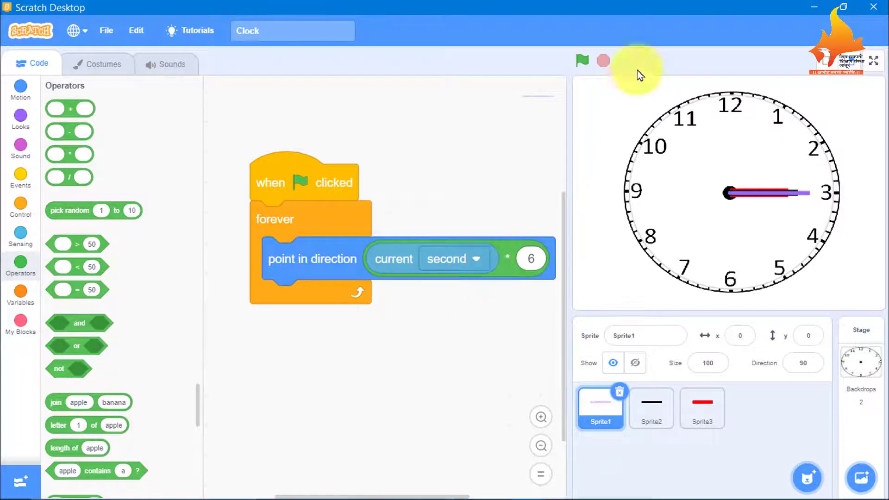
Step: Run the clock with the green flag in full screen, then stop it and exit full screen
{"action": "left_click", "coordinate": [583, 64]}
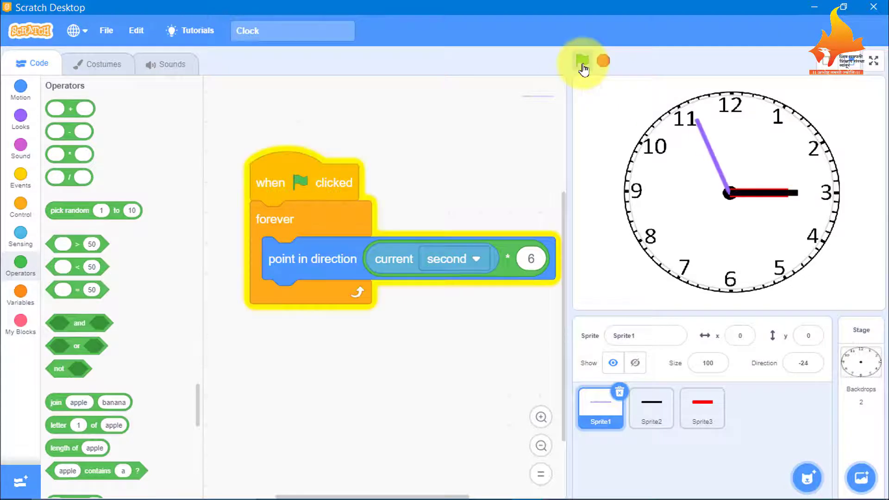
{"action": "left_click", "coordinate": [875, 66]}
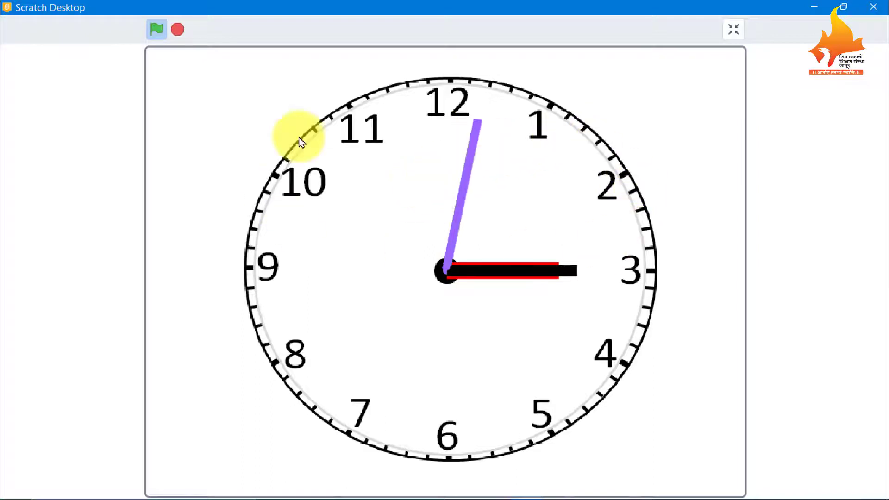
{"action": "left_click", "coordinate": [179, 34]}
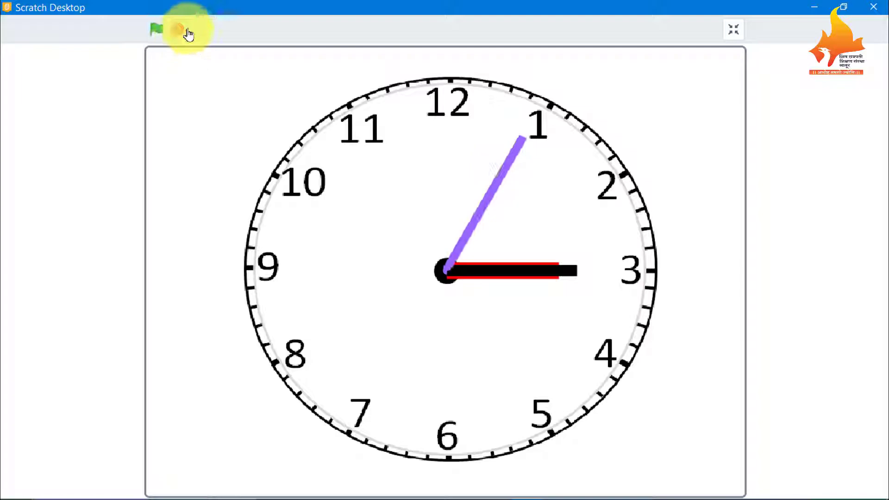
{"action": "left_click", "coordinate": [739, 35]}
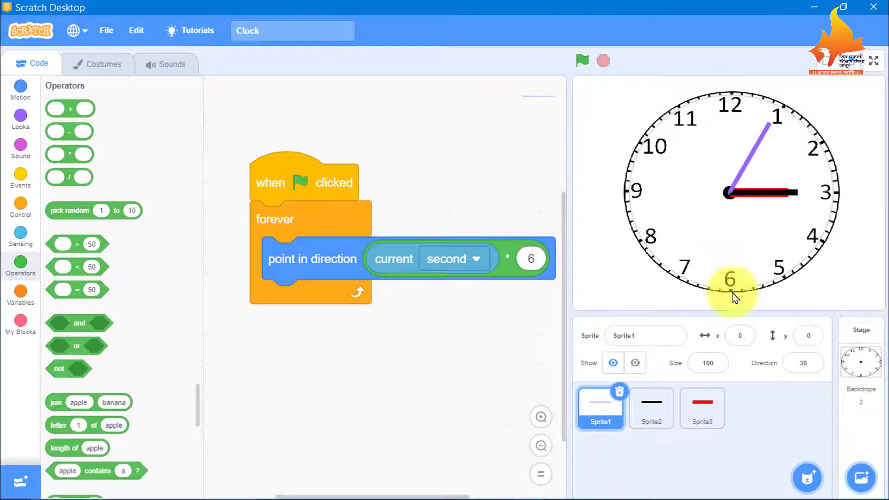
Step: Select Sprite2 and build a 'when flag clicked' script with a forever loop beneath it
{"action": "left_click", "coordinate": [660, 417]}
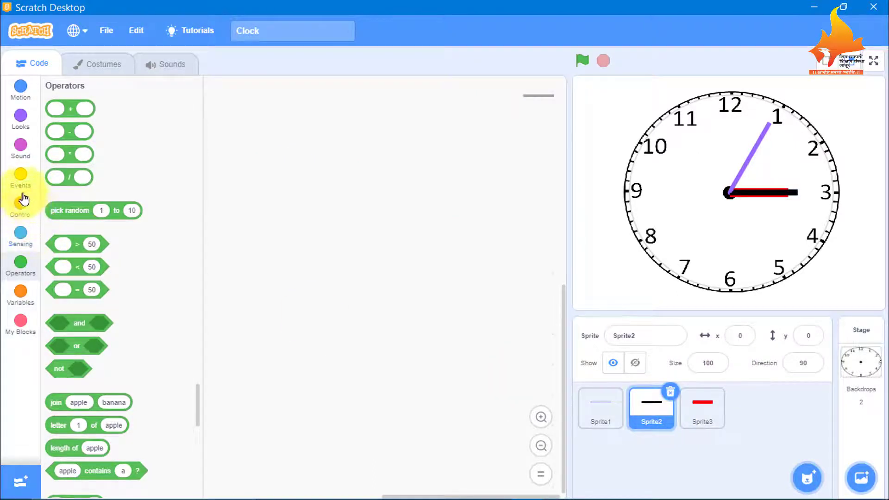
{"action": "left_click", "coordinate": [20, 177]}
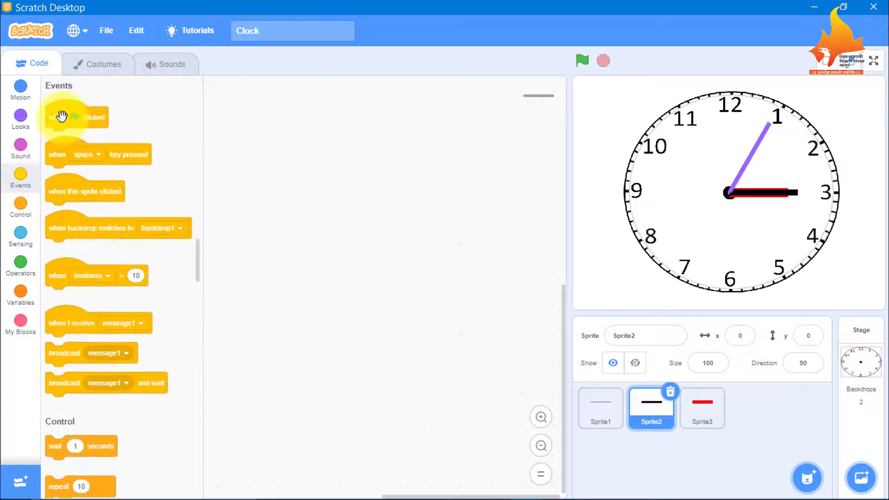
{"action": "left_click_drag", "start_coordinate": [62, 120], "coordinate": [342, 149]}
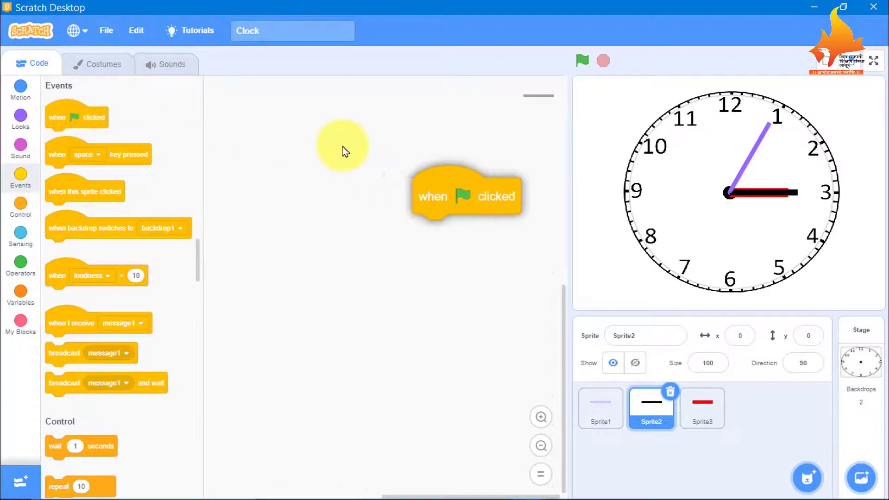
{"action": "left_click", "coordinate": [543, 420]}
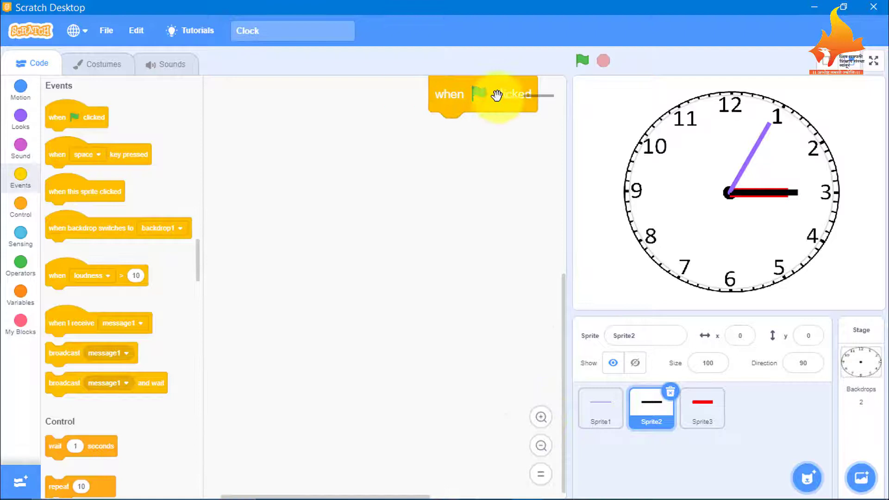
{"action": "left_click_drag", "start_coordinate": [496, 95], "coordinate": [409, 240]}
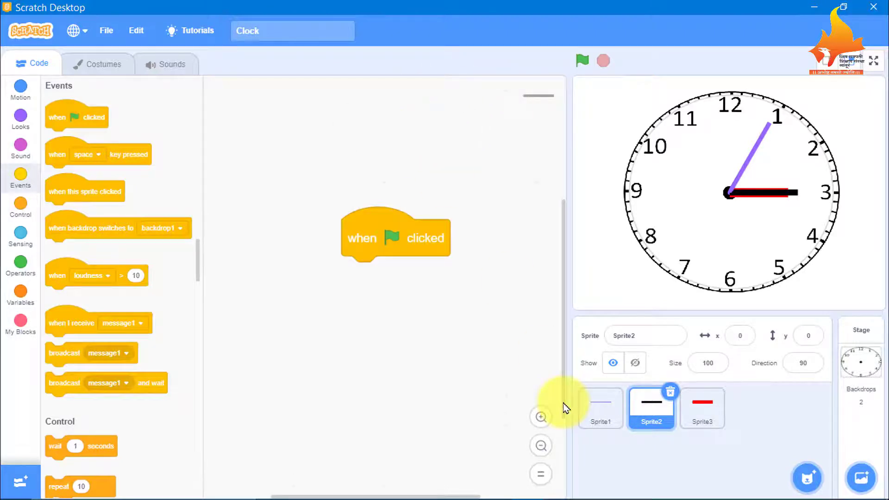
{"action": "left_click", "coordinate": [541, 420]}
{"action": "left_click", "coordinate": [541, 419]}
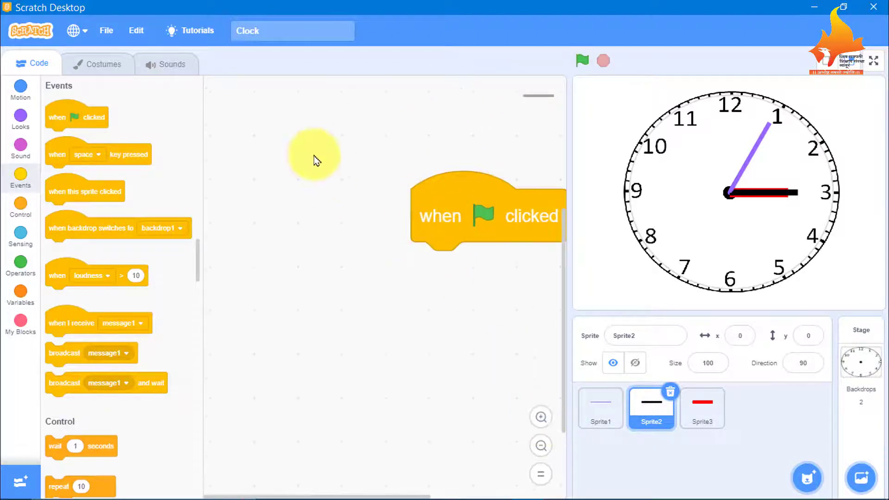
{"action": "left_click_drag", "start_coordinate": [449, 202], "coordinate": [326, 149]}
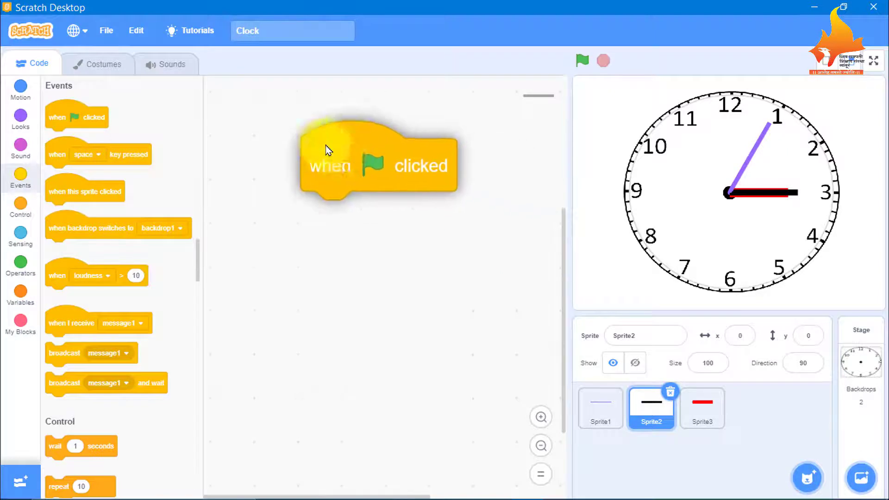
{"action": "left_click", "coordinate": [17, 207]}
{"action": "left_click_drag", "start_coordinate": [101, 211], "coordinate": [333, 302]}
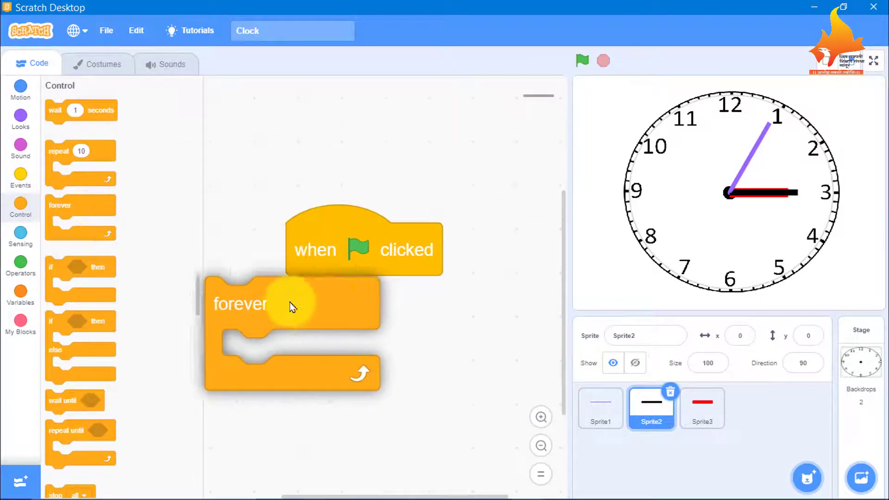
{"action": "left_click_drag", "start_coordinate": [331, 245], "coordinate": [308, 134]}
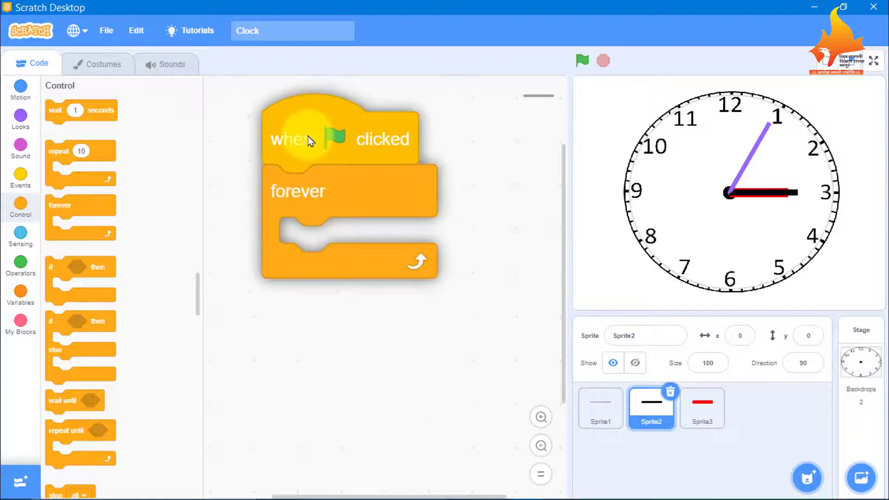
Step: Add a 'point in direction' block to Sprite2's code area and tidy the script layout
{"action": "left_click", "coordinate": [13, 96]}
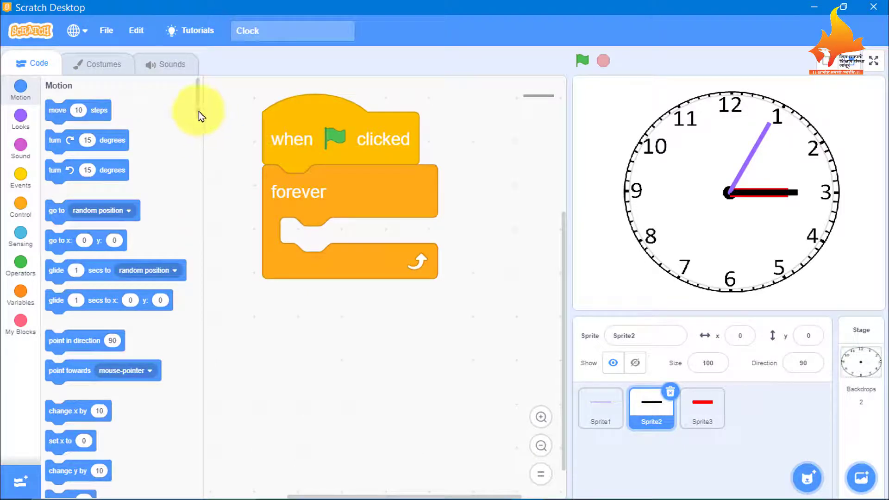
{"action": "scroll", "coordinate": [198, 136], "scroll_direction": "down", "scroll_amount": 2}
{"action": "scroll", "coordinate": [198, 139], "scroll_direction": "down", "scroll_amount": 5}
{"action": "scroll", "coordinate": [200, 147], "scroll_direction": "down", "scroll_amount": 2}
{"action": "scroll", "coordinate": [198, 145], "scroll_direction": "down", "scroll_amount": 1}
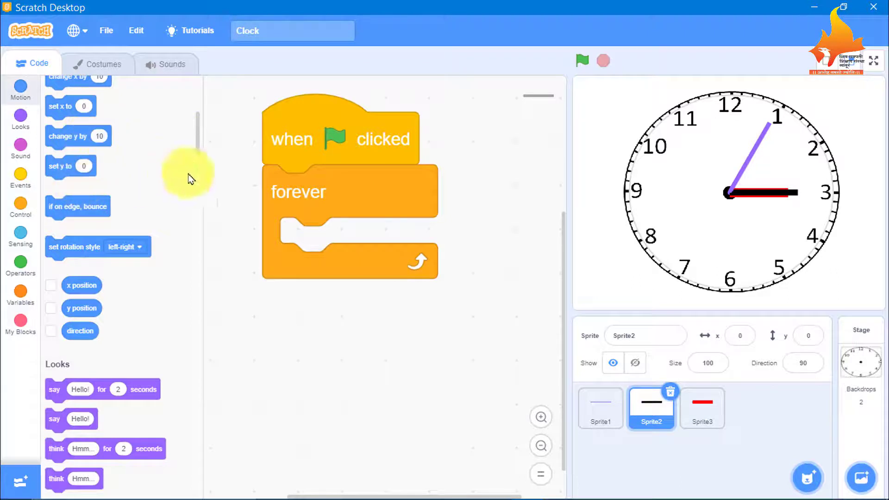
{"action": "left_click_drag", "start_coordinate": [198, 146], "coordinate": [198, 123]}
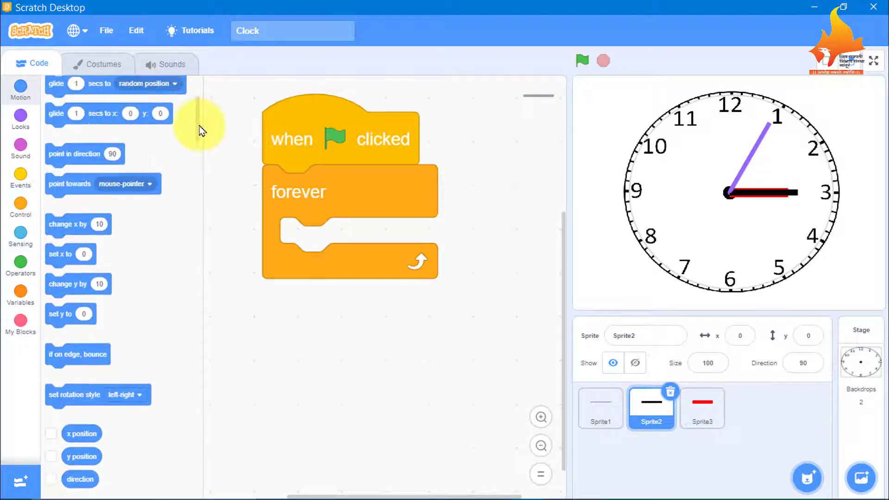
{"action": "left_click_drag", "start_coordinate": [77, 167], "coordinate": [425, 177]}
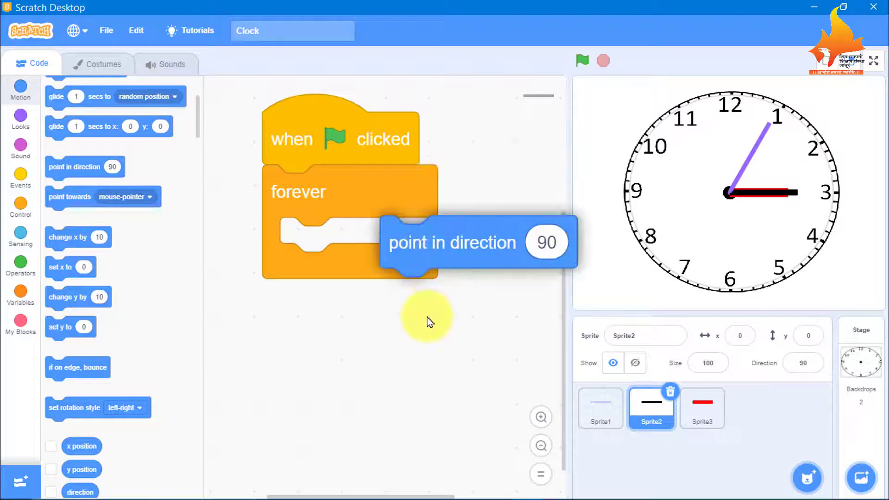
{"action": "left_click_drag", "start_coordinate": [426, 177], "coordinate": [297, 345]}
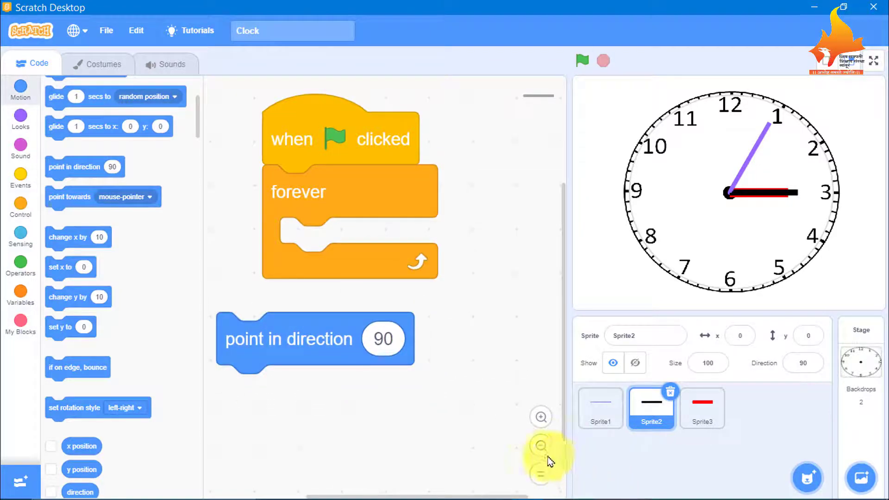
{"action": "left_click", "coordinate": [542, 446]}
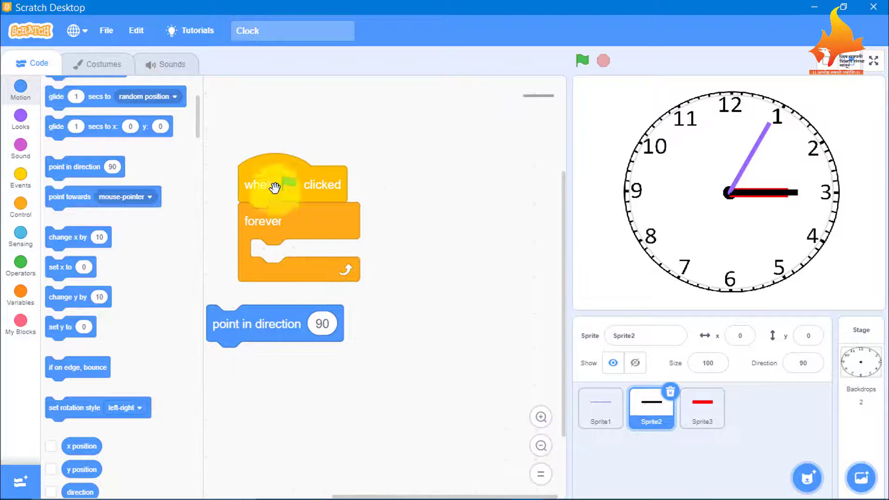
{"action": "left_click_drag", "start_coordinate": [282, 184], "coordinate": [369, 104]}
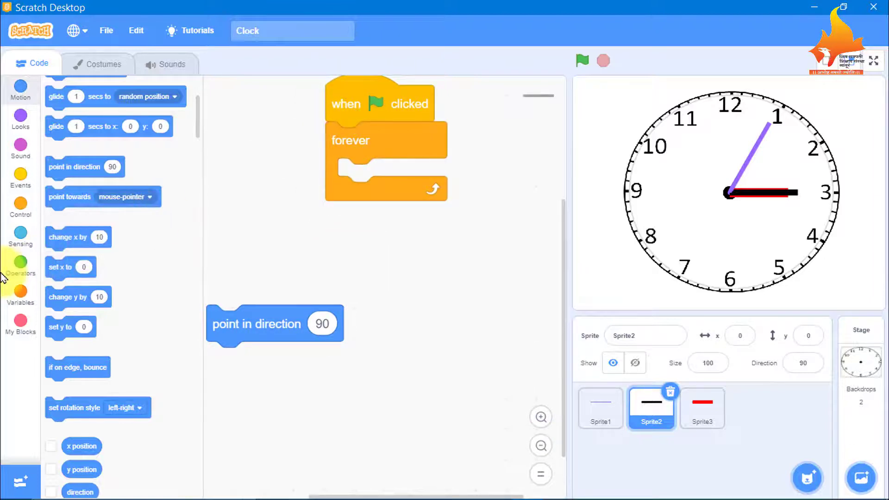
Step: Add a multiply block and a current-time reporter set to minute
{"action": "left_click", "coordinate": [18, 273]}
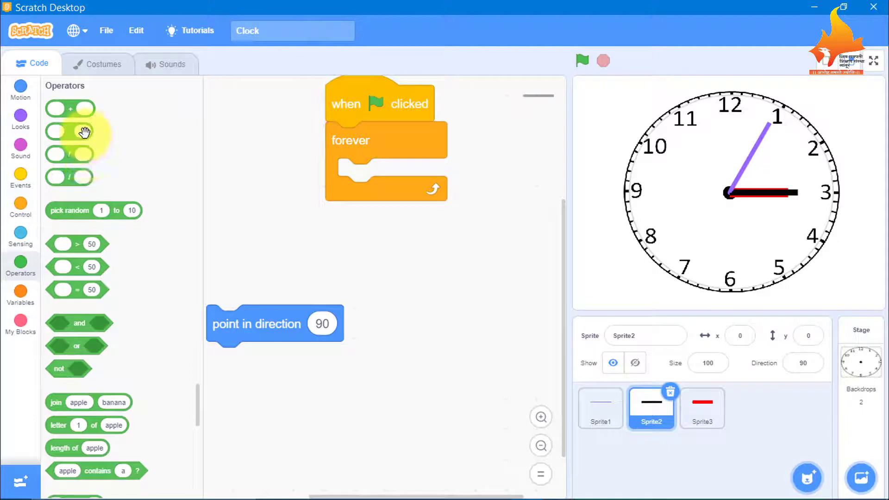
{"action": "left_click_drag", "start_coordinate": [73, 154], "coordinate": [272, 213]}
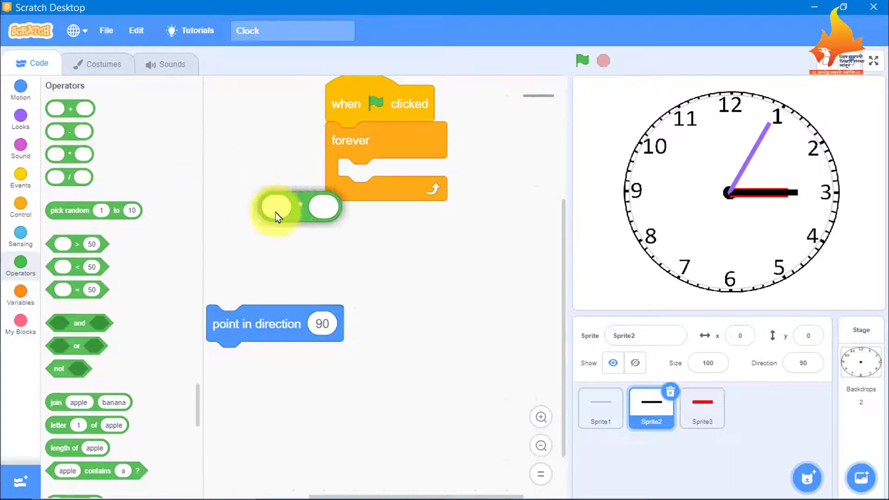
{"action": "left_click", "coordinate": [26, 235]}
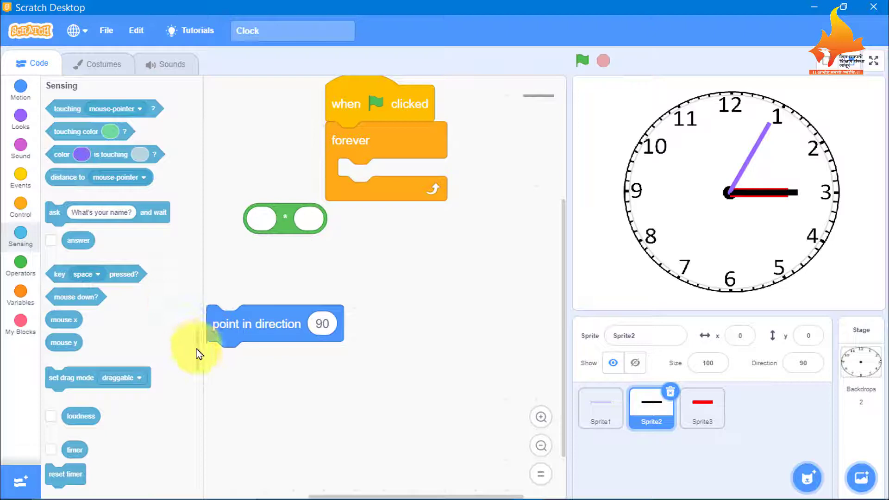
{"action": "scroll", "coordinate": [196, 354], "scroll_direction": "down", "scroll_amount": 5}
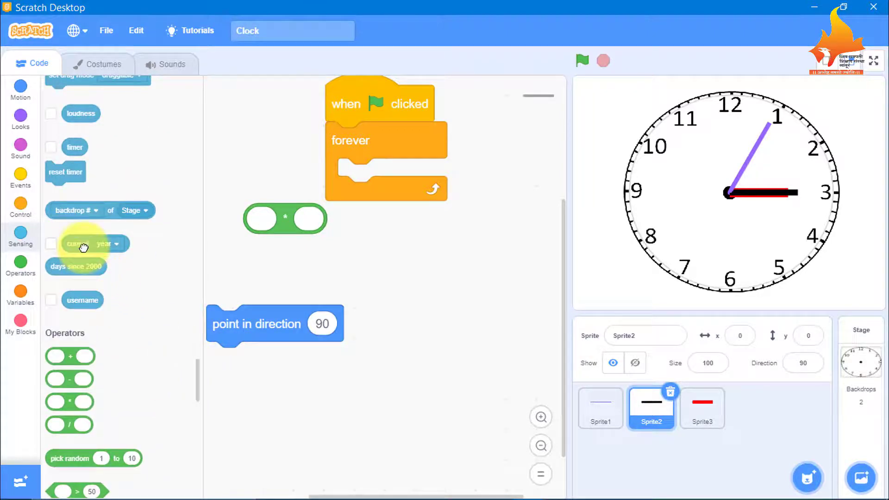
{"action": "left_click_drag", "start_coordinate": [82, 247], "coordinate": [436, 268]}
{"action": "left_click", "coordinate": [525, 280]}
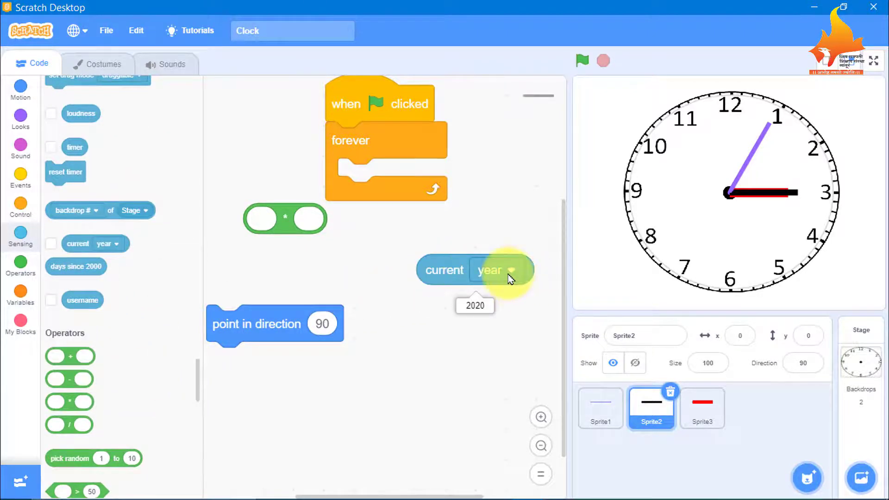
{"action": "left_click", "coordinate": [509, 275]}
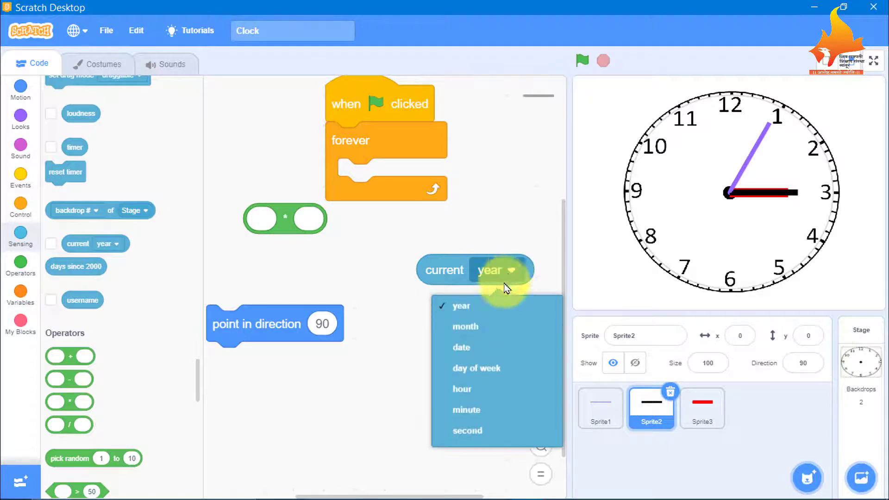
{"action": "left_click", "coordinate": [500, 409]}
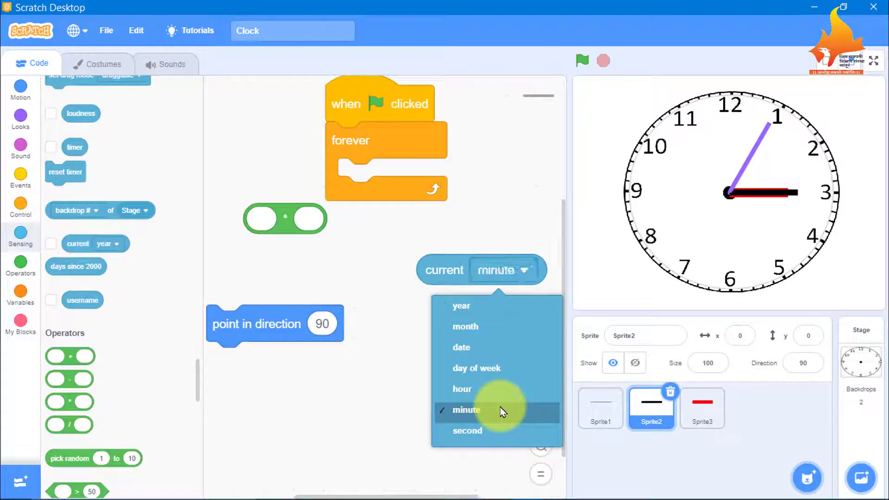
{"action": "left_click", "coordinate": [433, 267]}
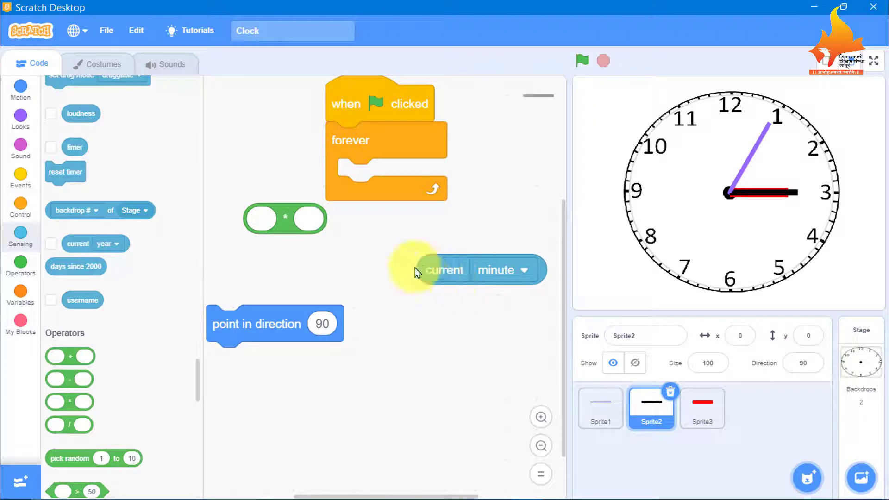
Step: Point the hand at current minute * 6 inside the forever loop, then run the clock
{"action": "mouse_move", "coordinate": [431, 268]}
{"action": "left_mouse_down"}
{"action": "mouse_move", "coordinate": [314, 248]}
{"action": "mouse_move", "coordinate": [154, 239]}
{"action": "left_mouse_up"}
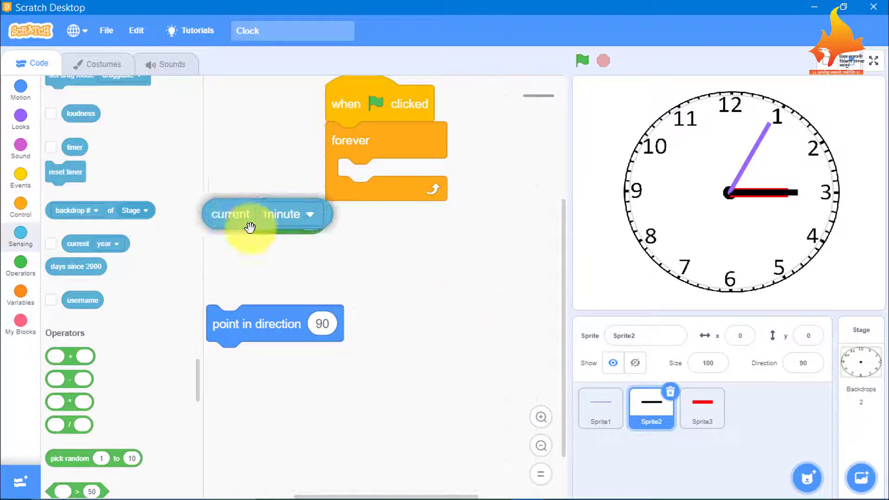
{"action": "left_click_drag", "start_coordinate": [154, 239], "coordinate": [182, 235]}
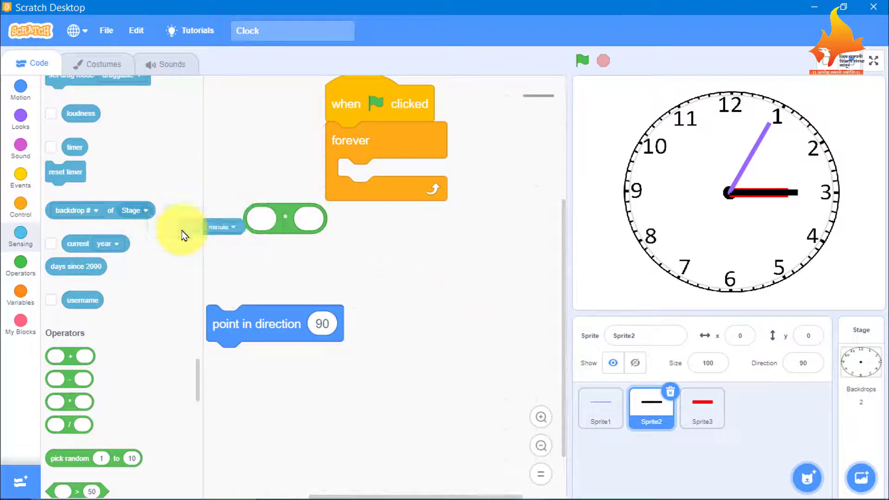
{"action": "key", "text": "ctrl+z"}
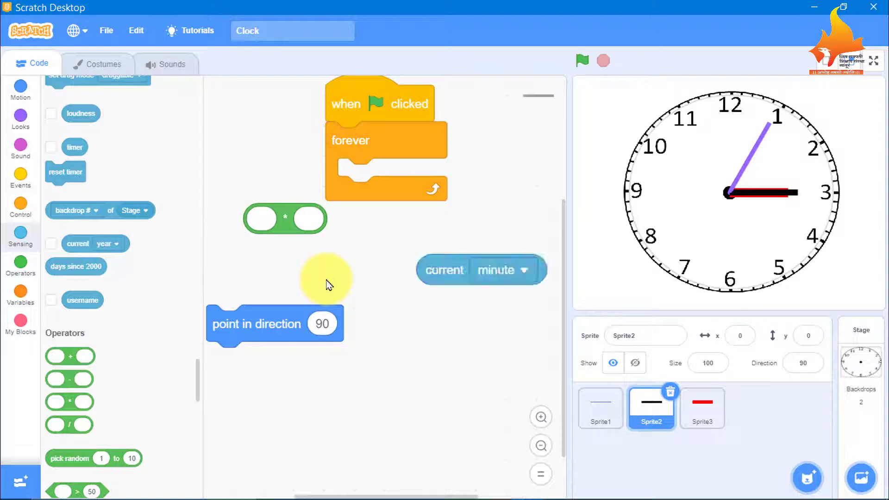
{"action": "mouse_move", "coordinate": [432, 273]}
{"action": "left_mouse_down"}
{"action": "mouse_move", "coordinate": [340, 269]}
{"action": "mouse_move", "coordinate": [262, 225]}
{"action": "left_mouse_up"}
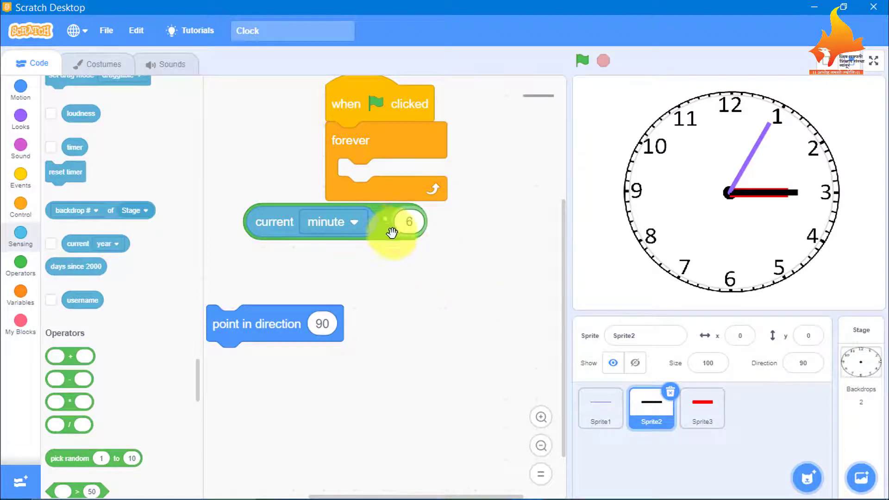
{"action": "mouse_move", "coordinate": [392, 232]}
{"action": "left_mouse_down"}
{"action": "mouse_move", "coordinate": [413, 292]}
{"action": "mouse_move", "coordinate": [449, 335]}
{"action": "left_mouse_up"}
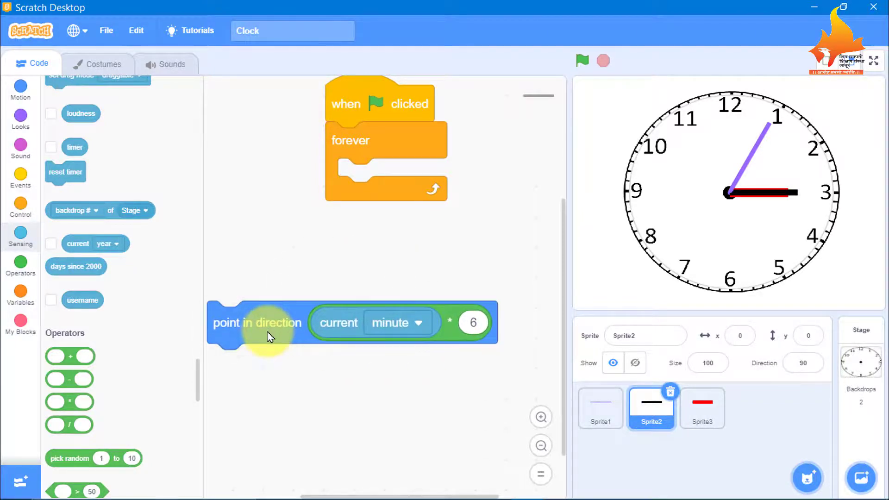
{"action": "left_click_drag", "start_coordinate": [265, 333], "coordinate": [396, 185]}
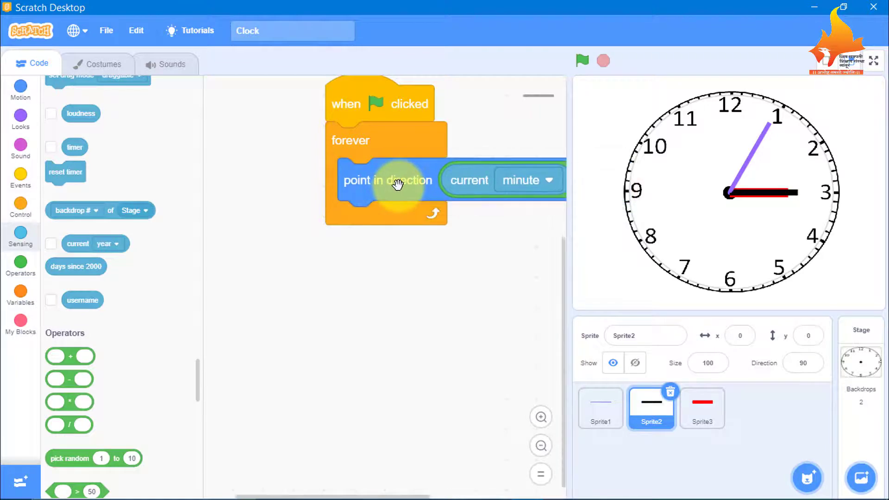
{"action": "left_click", "coordinate": [584, 62]}
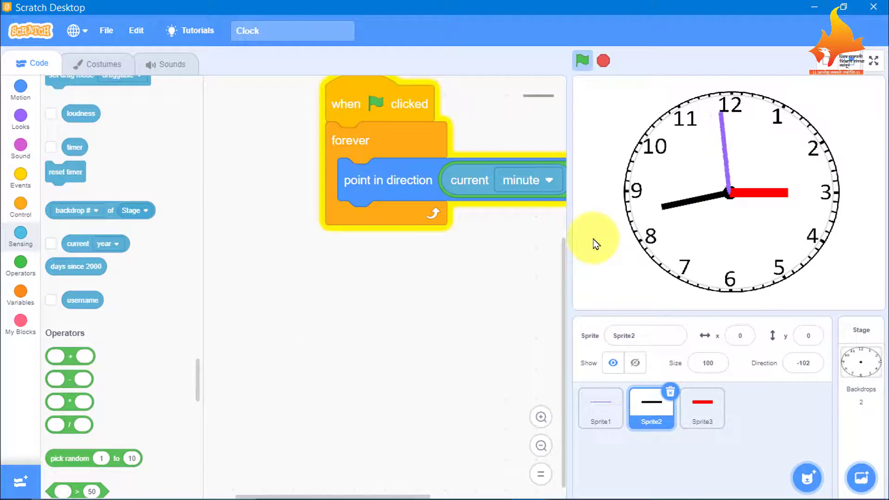
Step: Select the Sprite3 thumbnail in the sprite pane to show its empty code
{"action": "left_click", "coordinate": [709, 421]}
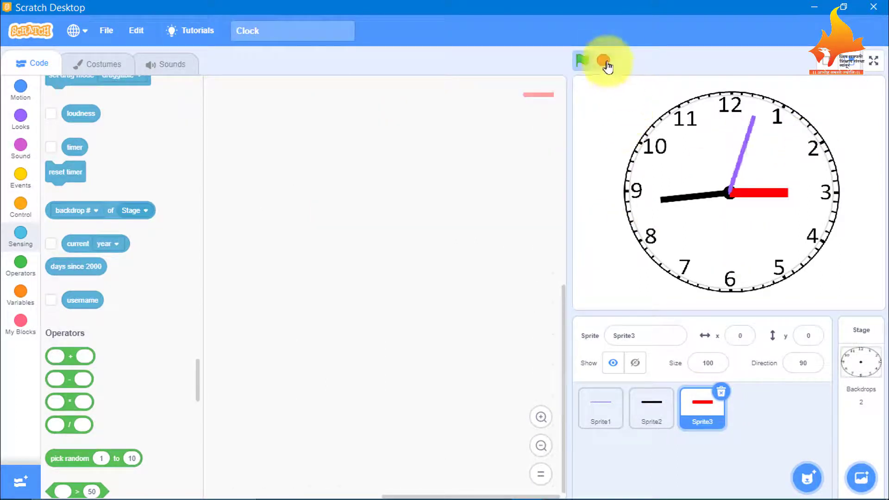
Step: Place a 'when green flag clicked' hat block on Sprite3's code canvas
{"action": "left_click", "coordinate": [19, 183]}
{"action": "left_click_drag", "start_coordinate": [62, 123], "coordinate": [275, 132]}
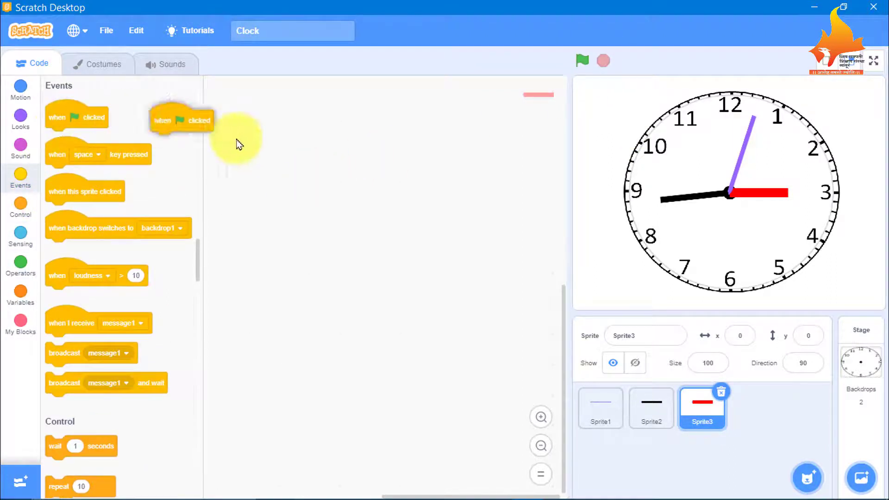
{"action": "left_click", "coordinate": [541, 418]}
{"action": "left_click", "coordinate": [541, 418]}
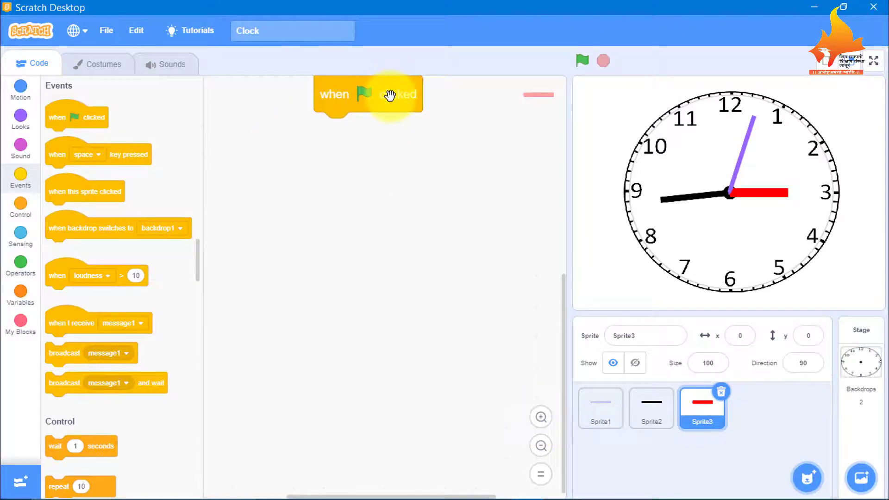
{"action": "left_click_drag", "start_coordinate": [390, 95], "coordinate": [378, 123]}
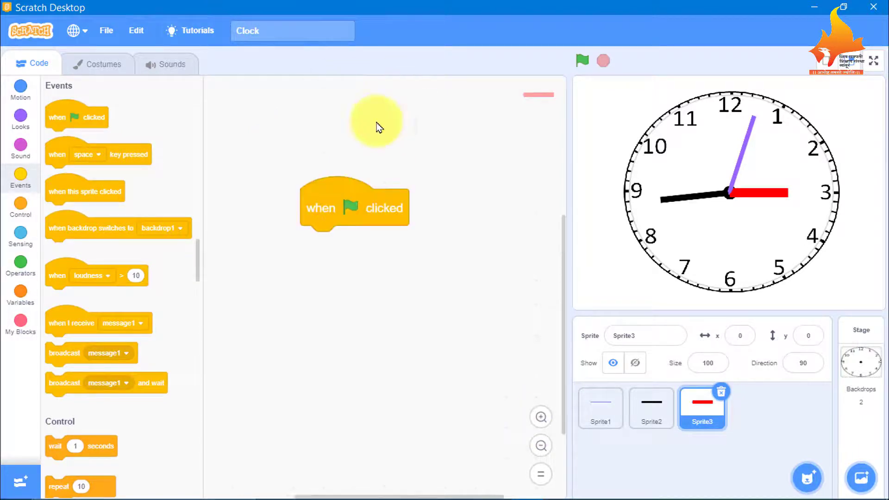
Step: Create a variable named Angle for all sprites
{"action": "left_click", "coordinate": [20, 299]}
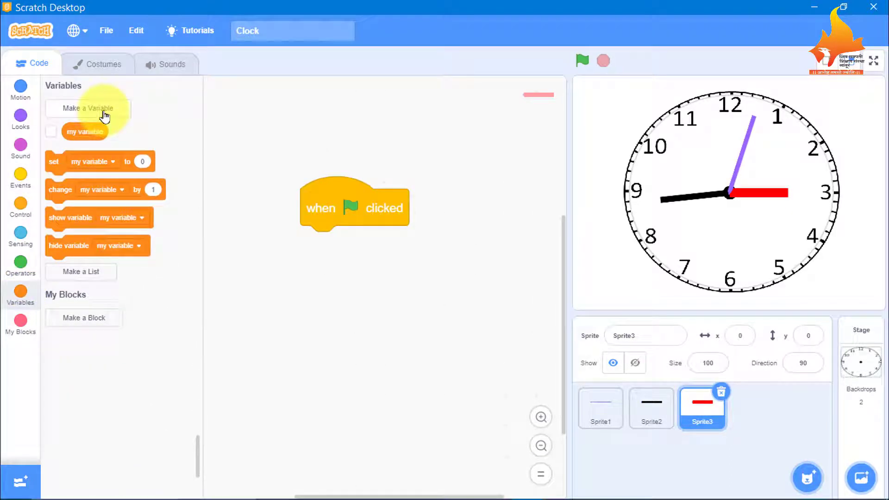
{"action": "left_click", "coordinate": [104, 116]}
{"action": "type", "text": "Angle"}
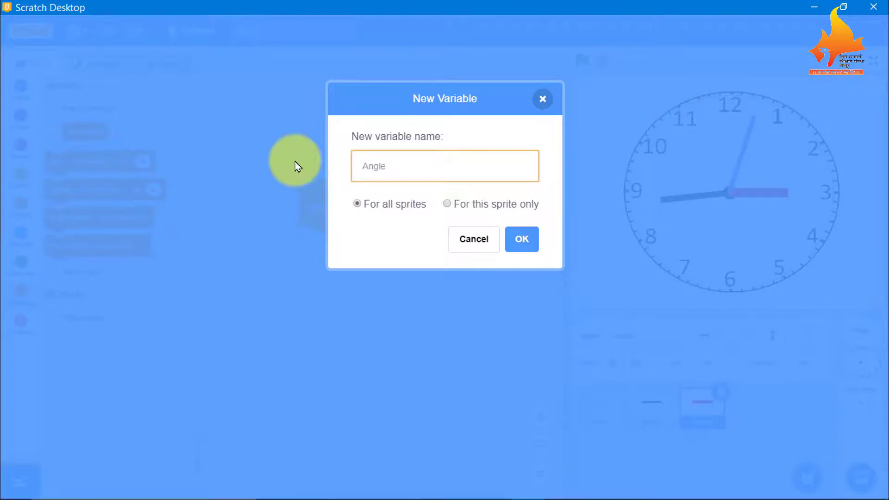
{"action": "left_click", "coordinate": [520, 239]}
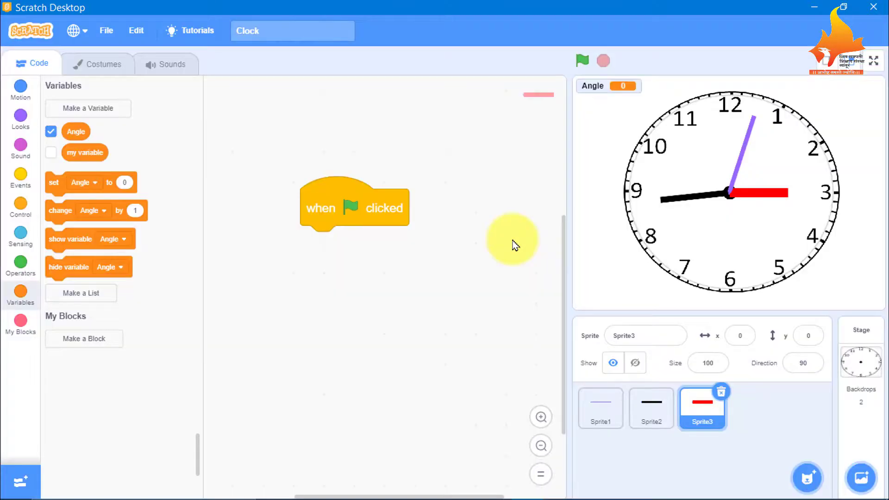
Step: Add a 'point in direction 90' block and a sensing block set to current hour
{"action": "left_click", "coordinate": [14, 103]}
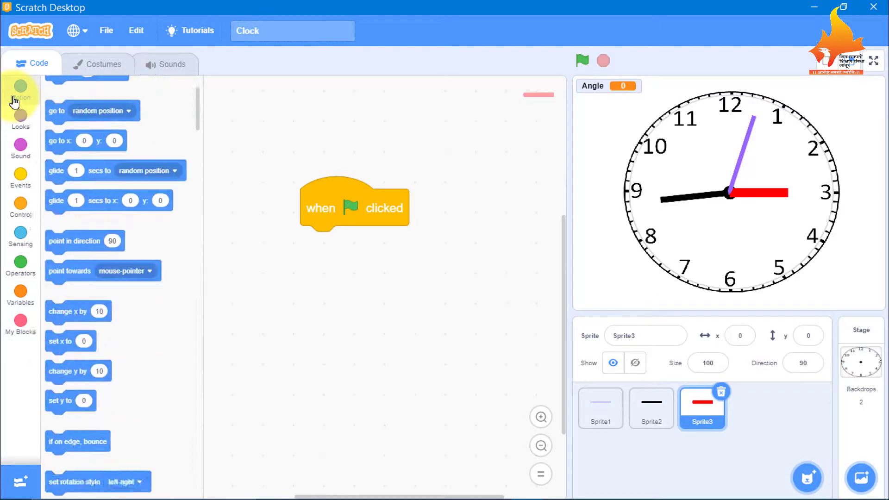
{"action": "scroll", "coordinate": [199, 129], "scroll_direction": "down", "scroll_amount": 3}
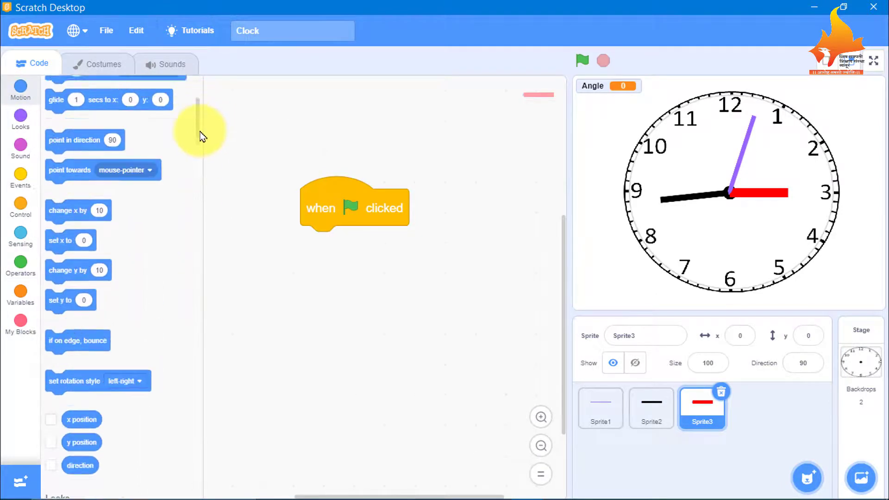
{"action": "scroll", "coordinate": [198, 129], "scroll_direction": "down", "scroll_amount": 2}
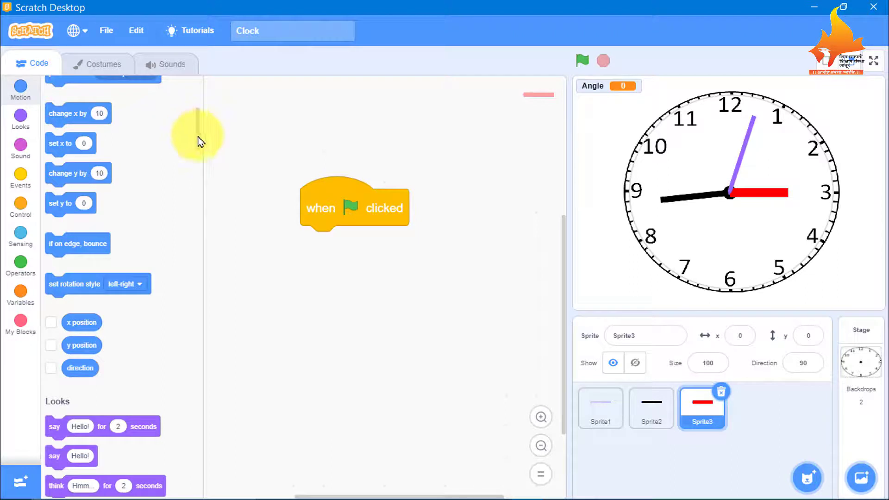
{"action": "scroll", "coordinate": [198, 137], "scroll_direction": "up", "scroll_amount": 3}
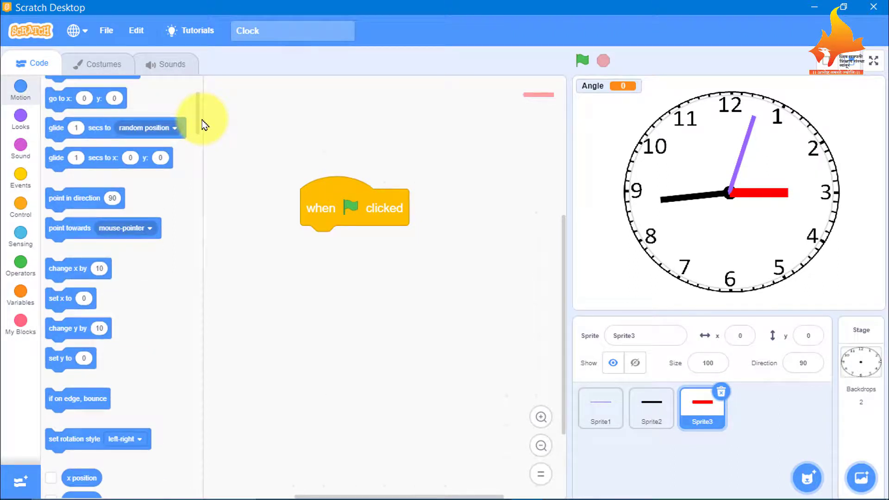
{"action": "left_click_drag", "start_coordinate": [87, 202], "coordinate": [276, 129]}
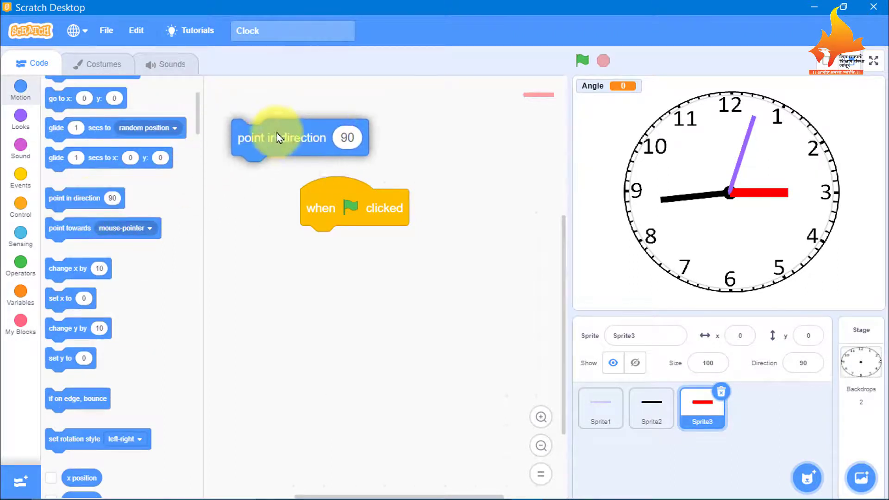
{"action": "left_click", "coordinate": [21, 243]}
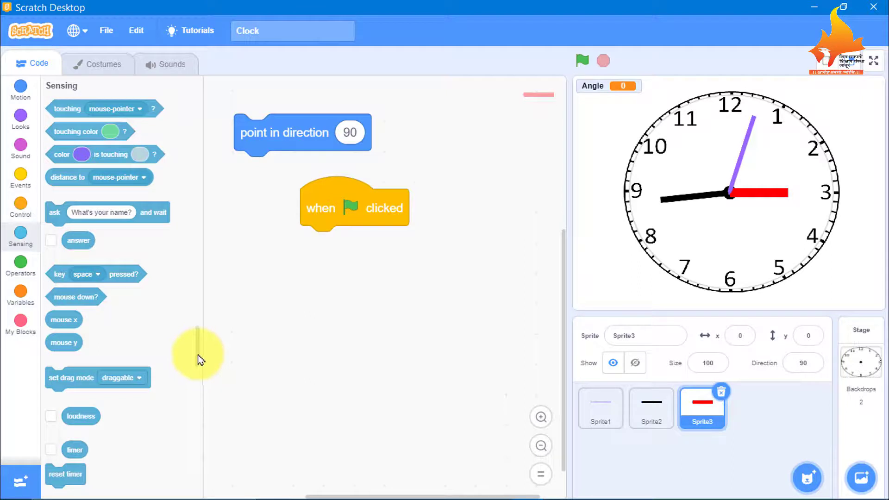
{"action": "left_click_drag", "start_coordinate": [198, 359], "coordinate": [194, 379]}
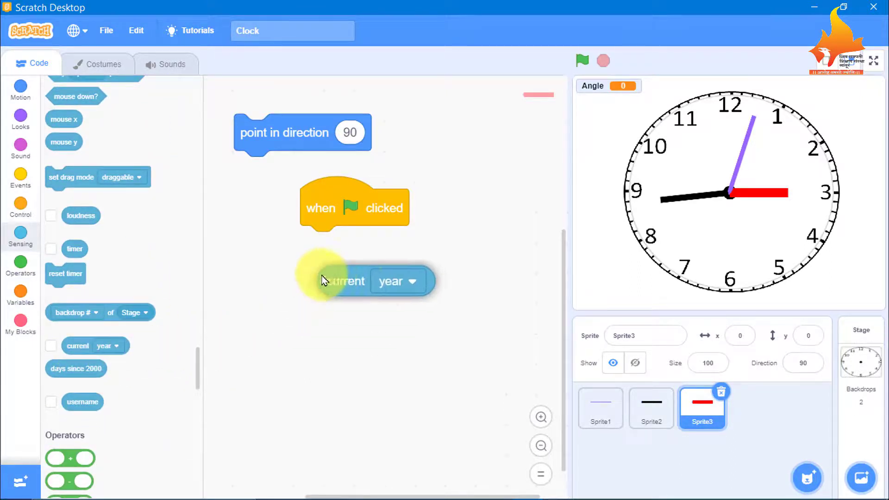
{"action": "left_click_drag", "start_coordinate": [78, 347], "coordinate": [308, 275]}
{"action": "left_click", "coordinate": [410, 271]}
{"action": "left_click", "coordinate": [398, 279]}
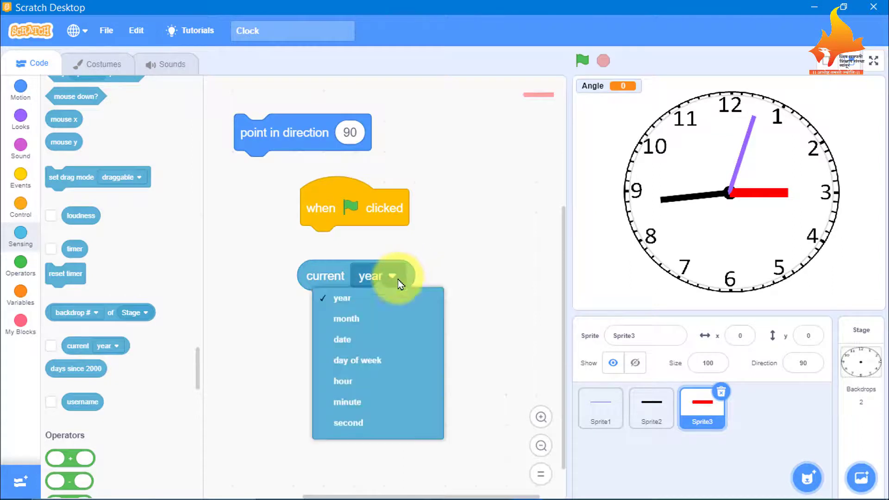
{"action": "left_click", "coordinate": [387, 399]}
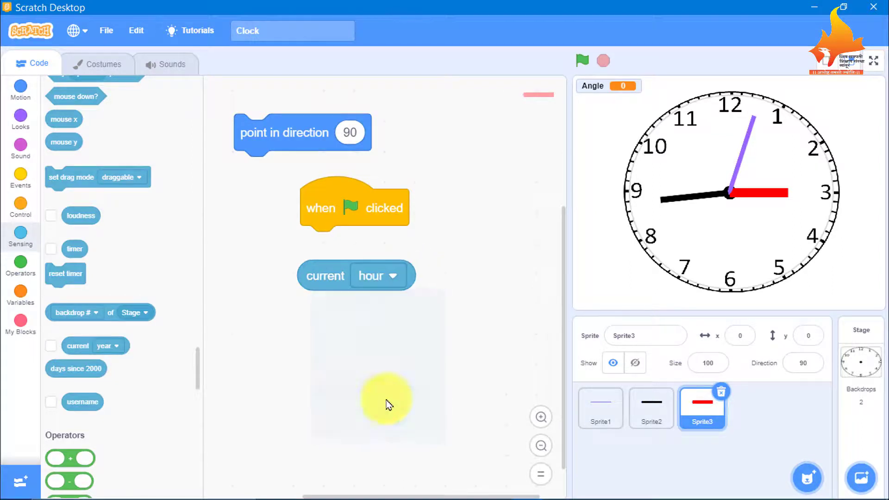
Step: Duplicate the current hour block as current minute, with current hour placed below it
{"action": "right_click", "coordinate": [321, 275]}
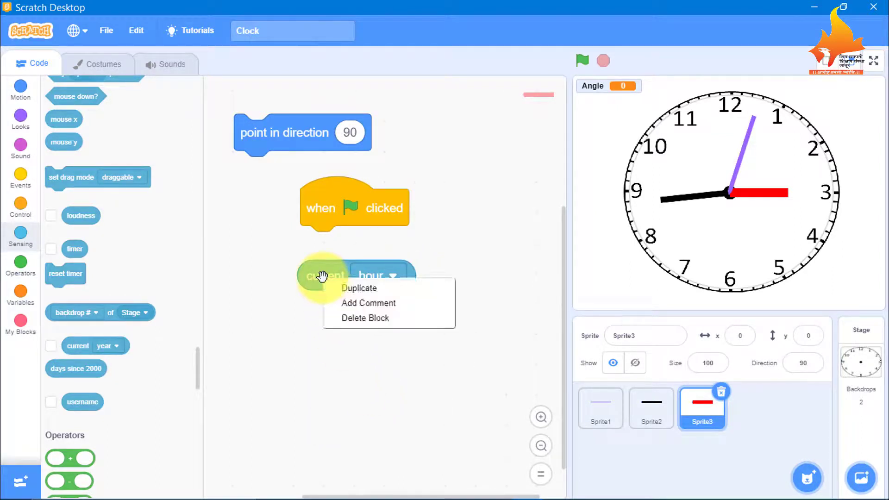
{"action": "left_click", "coordinate": [355, 288]}
{"action": "left_click", "coordinate": [358, 338]}
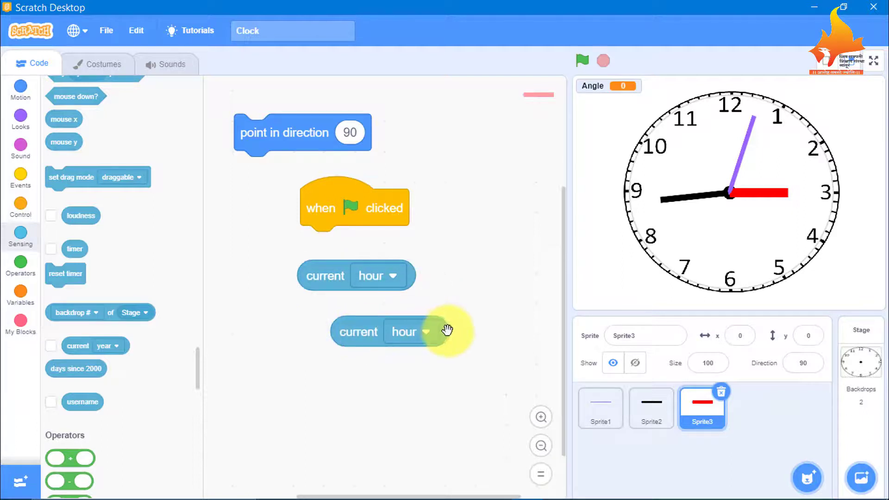
{"action": "left_click", "coordinate": [425, 332]}
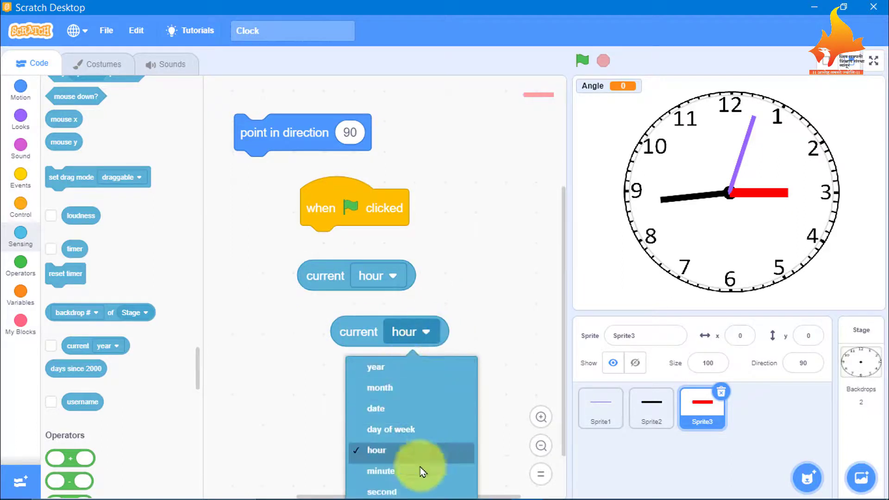
{"action": "left_click", "coordinate": [414, 472]}
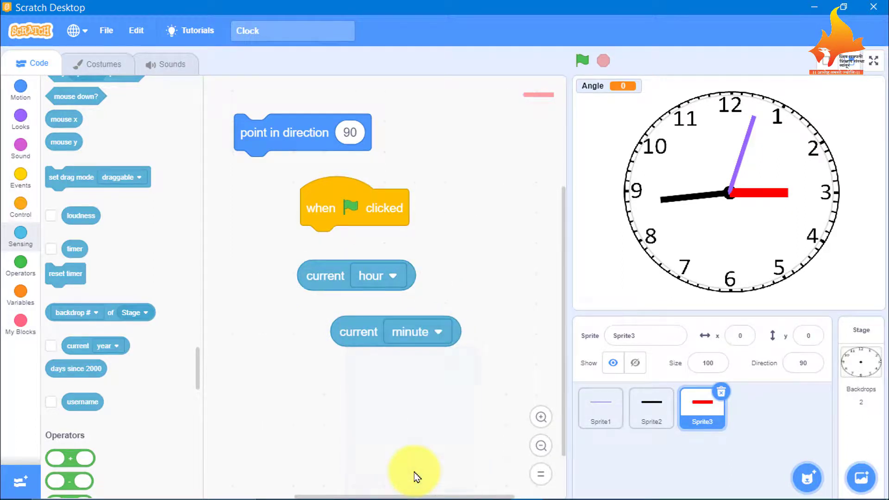
{"action": "left_click", "coordinate": [17, 299]}
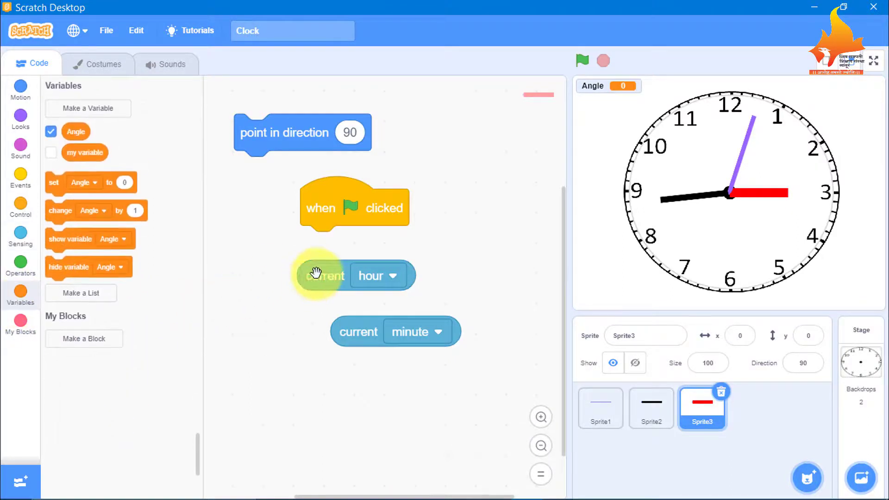
{"action": "left_click_drag", "start_coordinate": [317, 272], "coordinate": [343, 380]}
{"action": "left_click", "coordinate": [343, 380]}
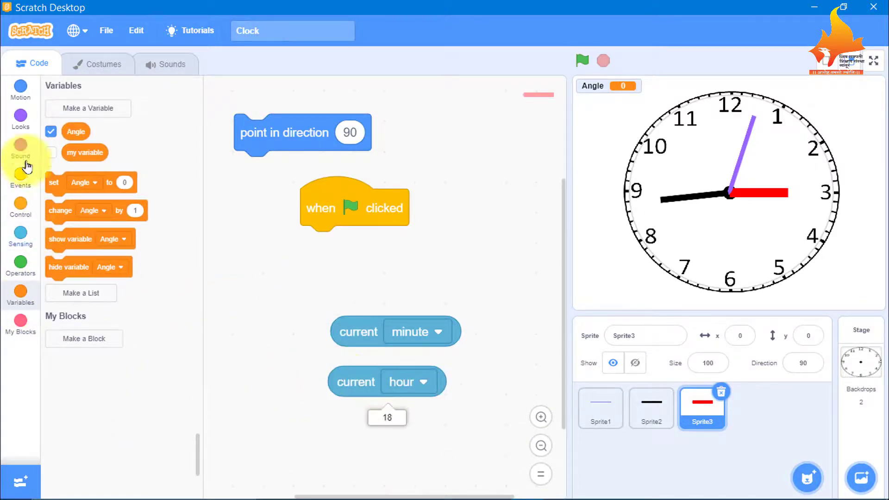
Step: Add 'set Angle to' and multiply blocks, nesting current hour × 30 into set Angle
{"action": "left_click_drag", "start_coordinate": [56, 183], "coordinate": [224, 310]}
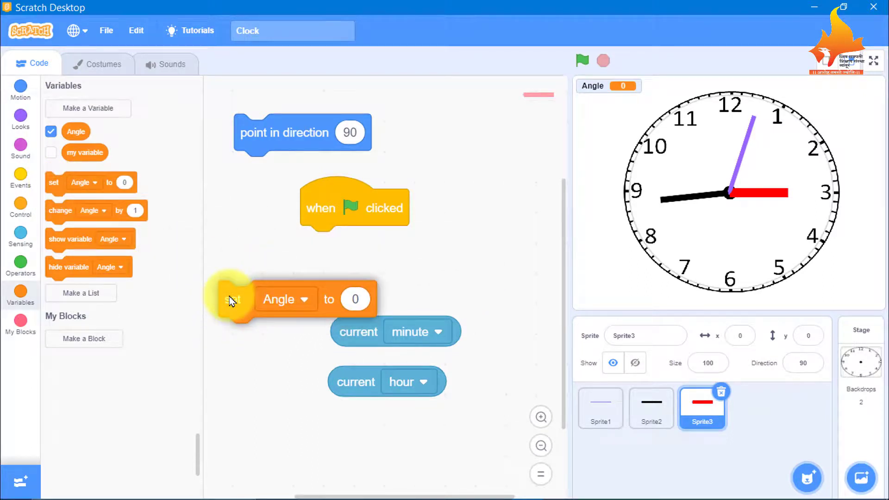
{"action": "left_click_drag", "start_coordinate": [224, 310], "coordinate": [226, 298]}
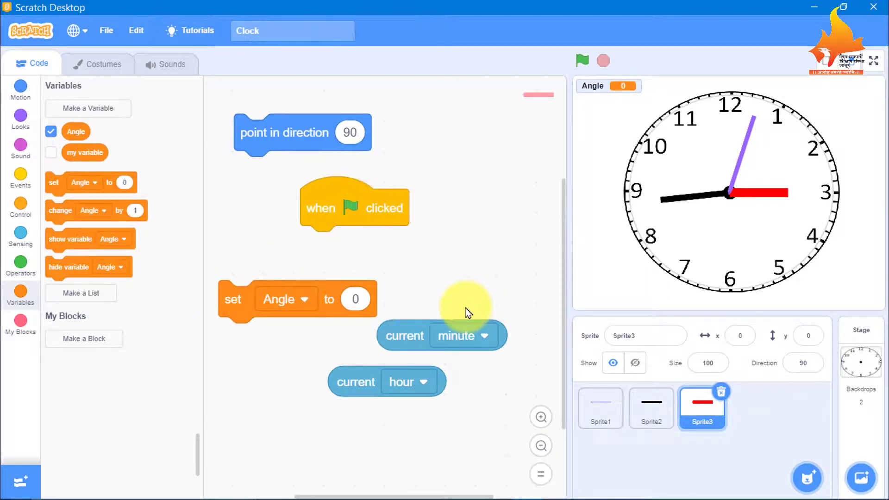
{"action": "left_click", "coordinate": [15, 264]}
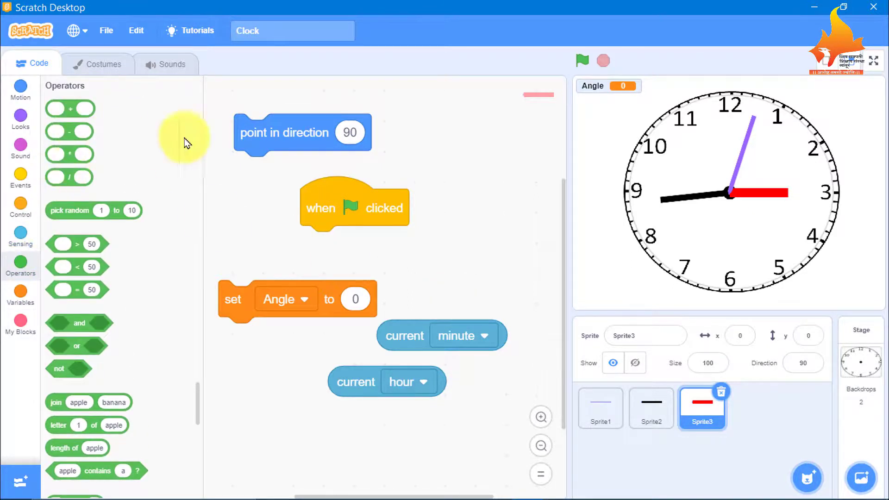
{"action": "left_click_drag", "start_coordinate": [69, 157], "coordinate": [468, 147]}
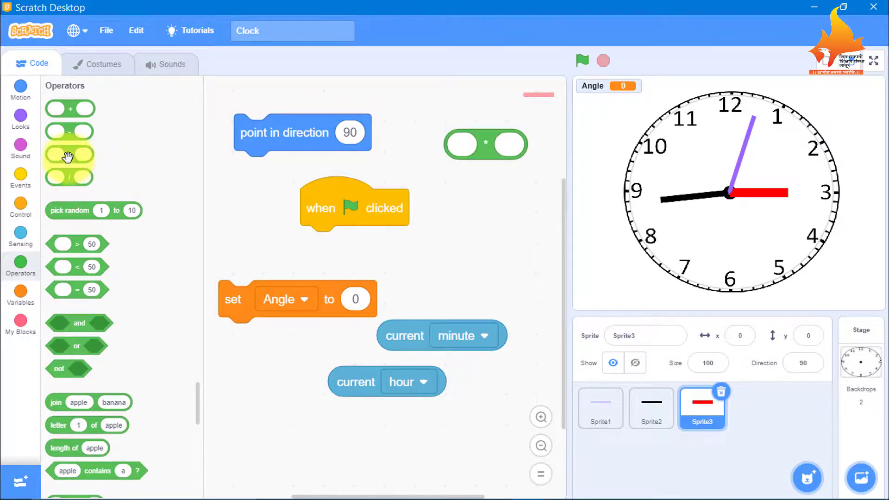
{"action": "left_click_drag", "start_coordinate": [67, 157], "coordinate": [446, 184]}
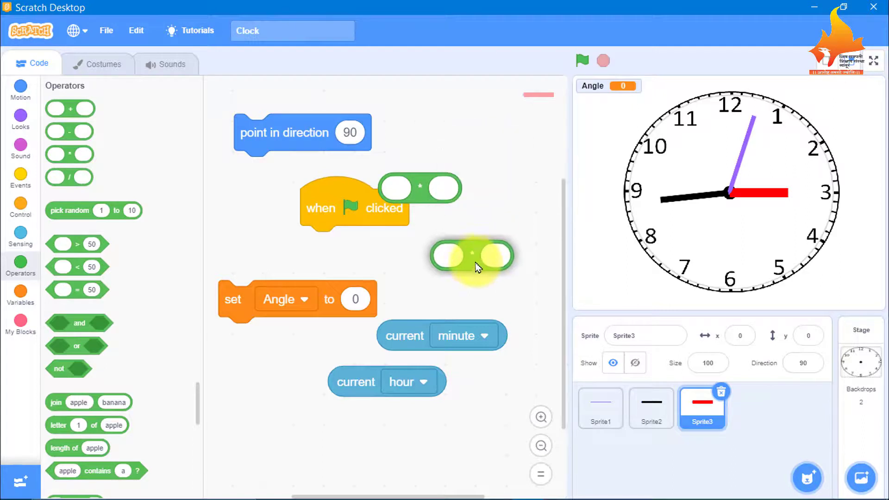
{"action": "left_click_drag", "start_coordinate": [489, 147], "coordinate": [461, 264]}
{"action": "left_click", "coordinate": [450, 279]}
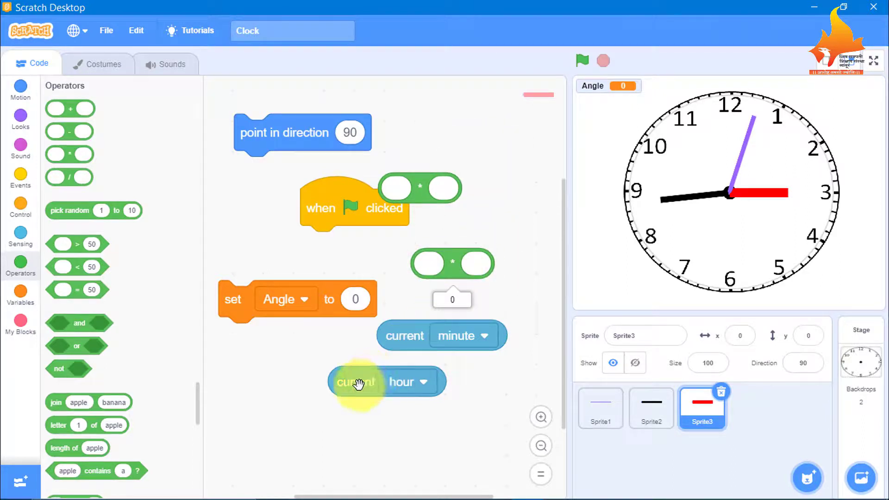
{"action": "left_click_drag", "start_coordinate": [356, 386], "coordinate": [352, 271]}
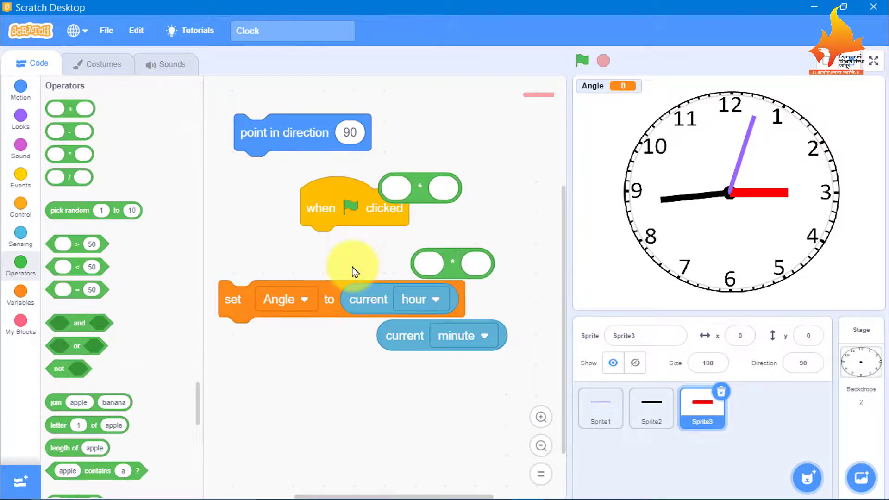
{"action": "left_click_drag", "start_coordinate": [354, 299], "coordinate": [393, 272]}
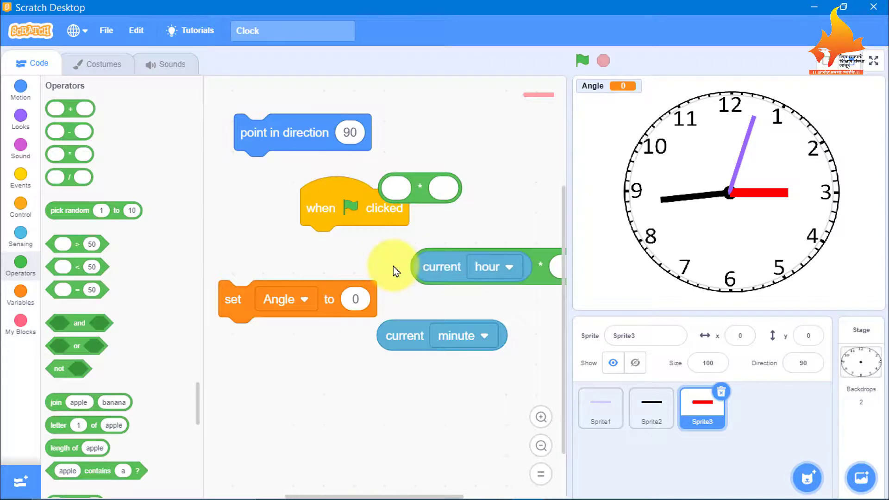
{"action": "left_click_drag", "start_coordinate": [540, 275], "coordinate": [478, 272]}
{"action": "type", "text": "3"}
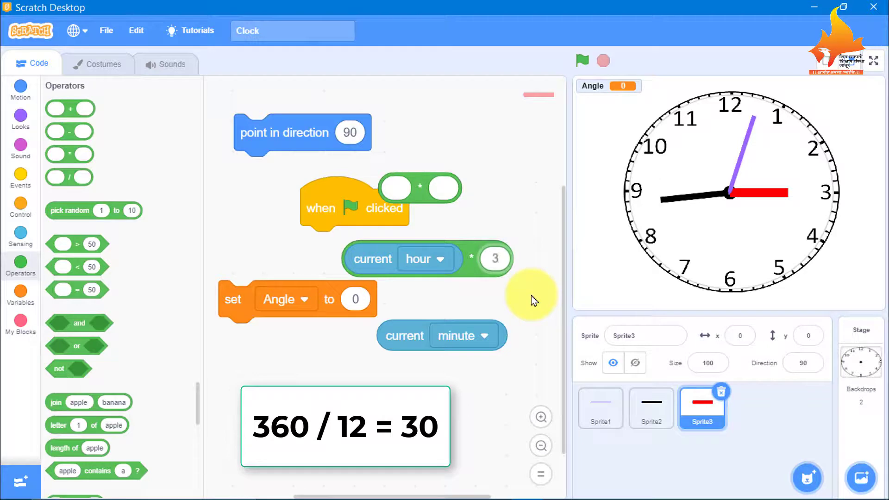
{"action": "type", "text": "0"}
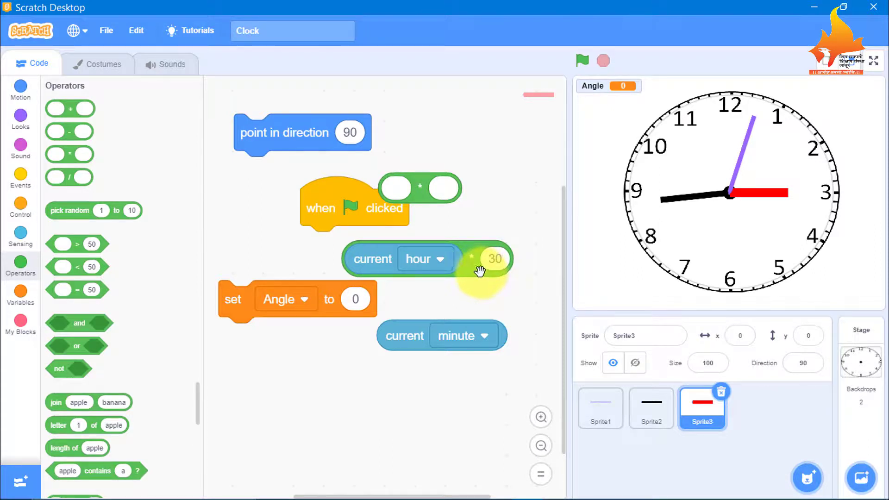
{"action": "mouse_move", "coordinate": [481, 270]}
{"action": "left_mouse_down"}
{"action": "mouse_move", "coordinate": [503, 308]}
{"action": "mouse_move", "coordinate": [475, 313]}
{"action": "left_mouse_up"}
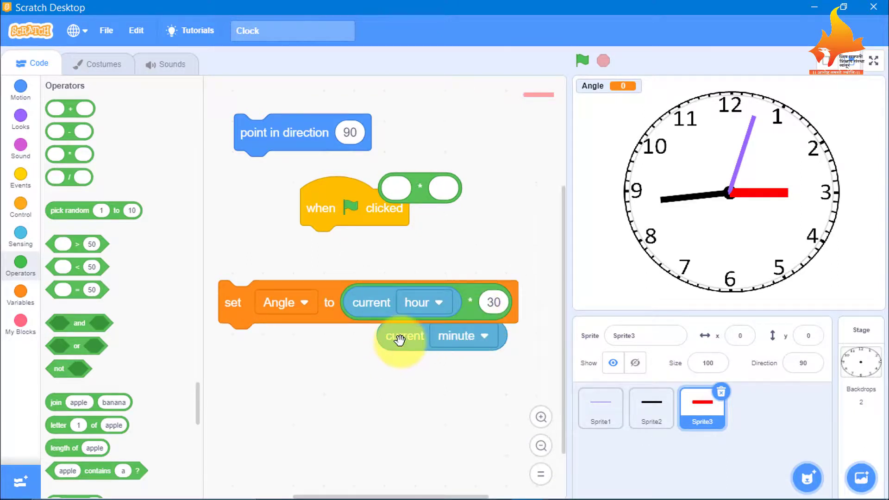
Step: Attach 'set Angle' under the green flag and add 'change Angle by' beneath it
{"action": "left_click_drag", "start_coordinate": [399, 338], "coordinate": [403, 372]}
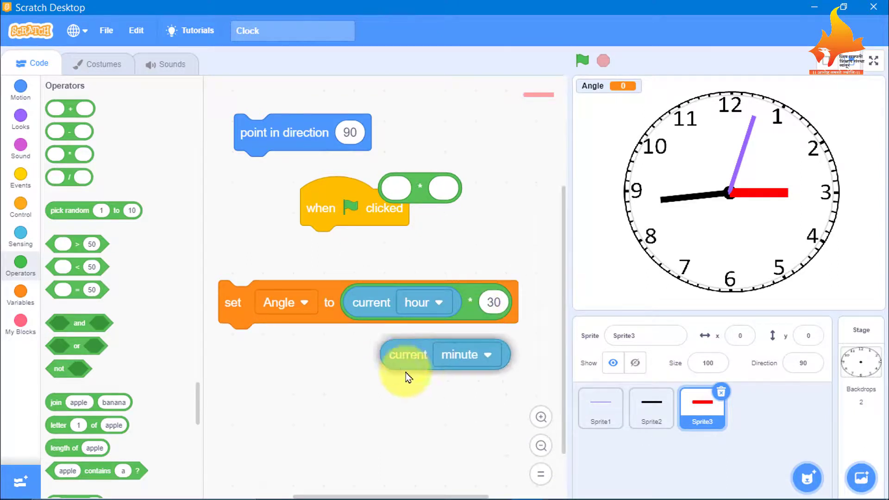
{"action": "left_click", "coordinate": [25, 300]}
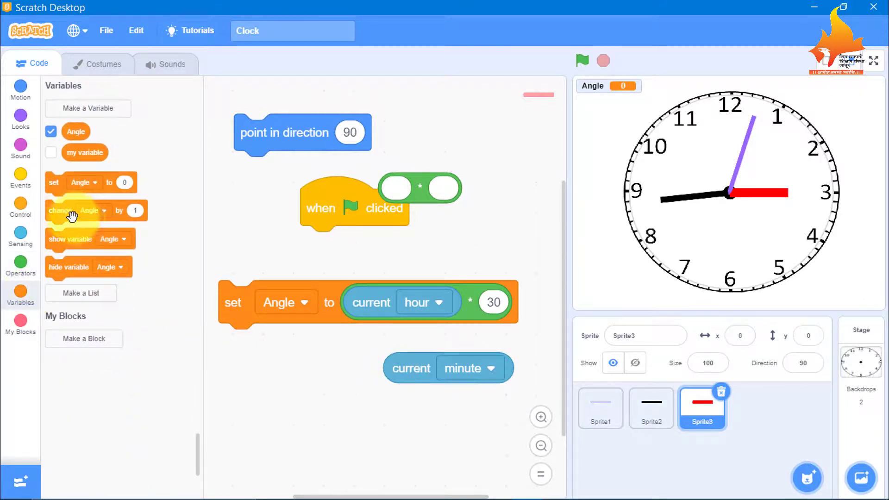
{"action": "left_click_drag", "start_coordinate": [241, 304], "coordinate": [308, 271]}
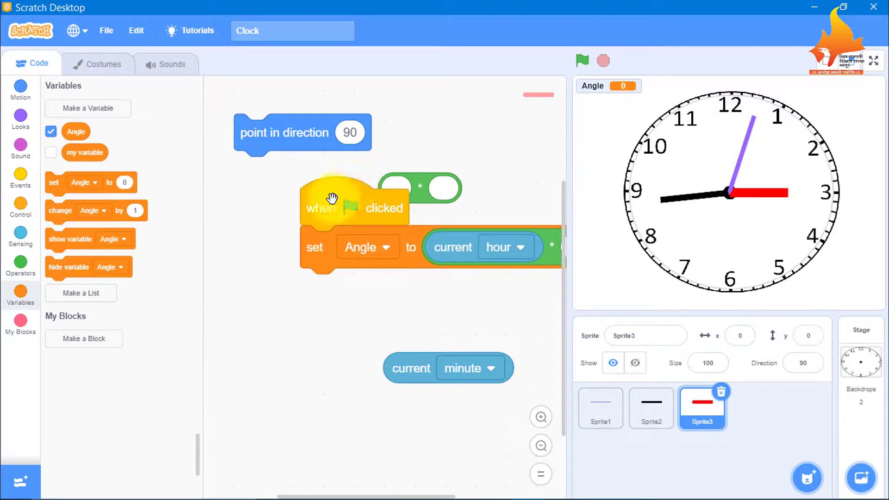
{"action": "left_click_drag", "start_coordinate": [330, 202], "coordinate": [297, 209]}
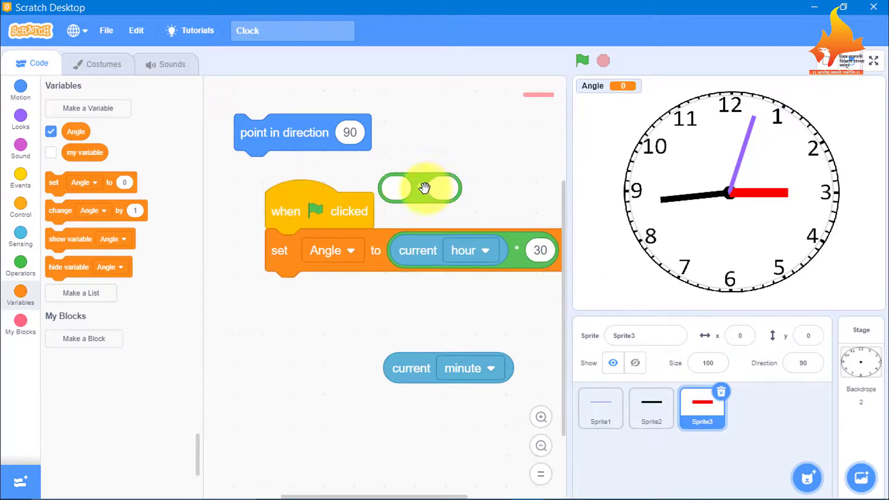
{"action": "left_click_drag", "start_coordinate": [423, 184], "coordinate": [162, 199]}
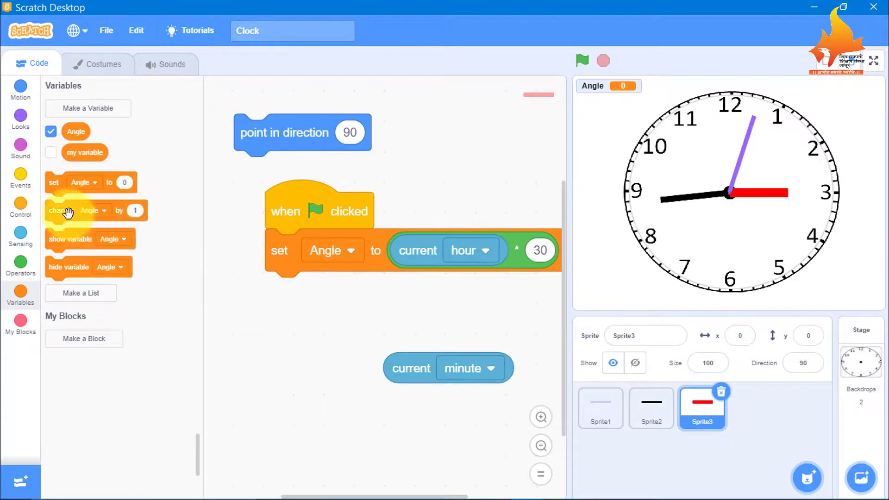
{"action": "left_click_drag", "start_coordinate": [68, 212], "coordinate": [283, 294]}
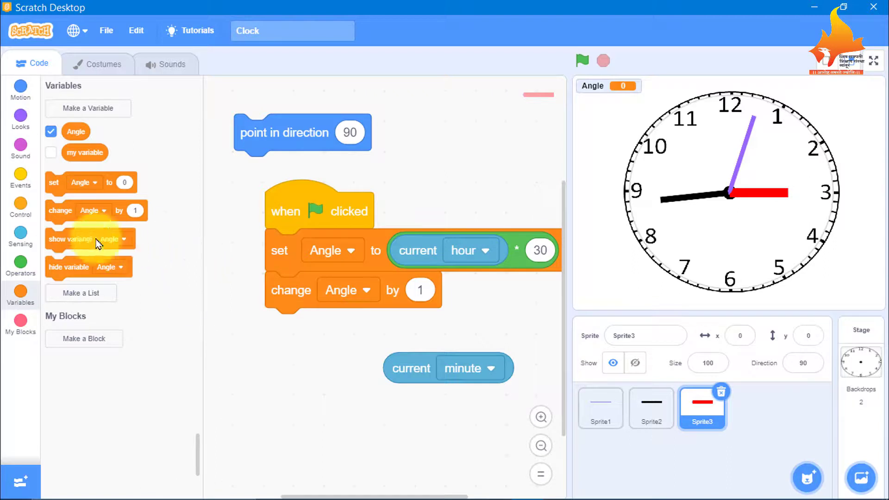
Step: Build 'current minute / 2', drop it into the change Angle slot, and test the script
{"action": "left_click", "coordinate": [16, 264]}
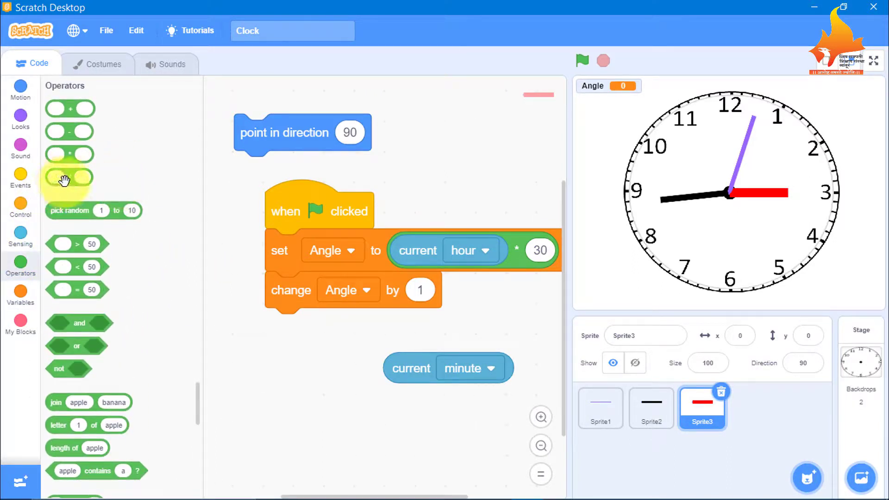
{"action": "left_click_drag", "start_coordinate": [64, 180], "coordinate": [257, 332]}
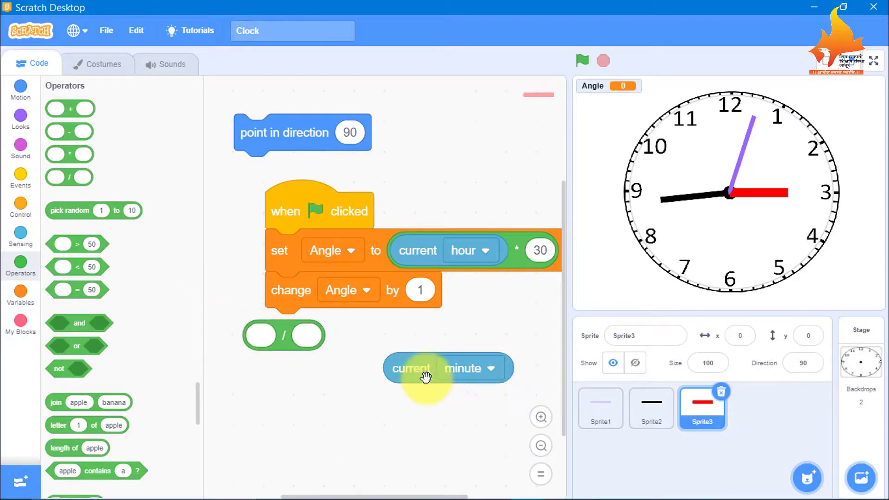
{"action": "left_click_drag", "start_coordinate": [420, 370], "coordinate": [259, 339]}
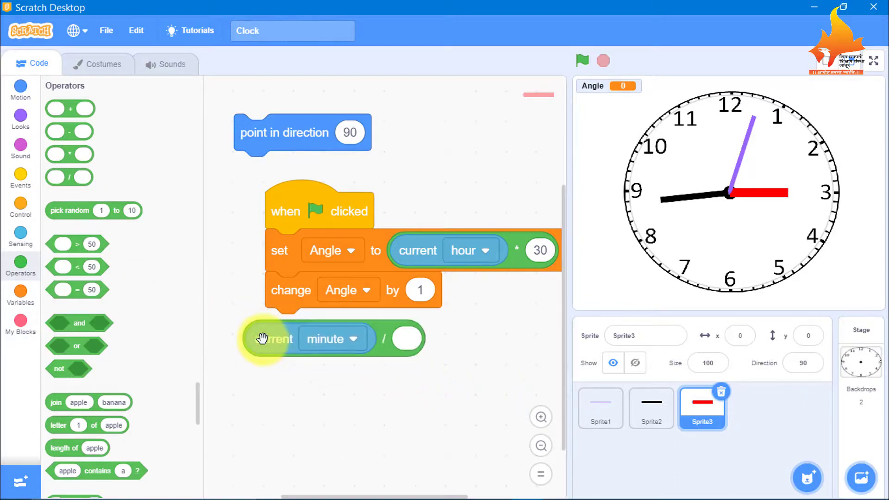
{"action": "left_click", "coordinate": [408, 339]}
{"action": "type", "text": "2"}
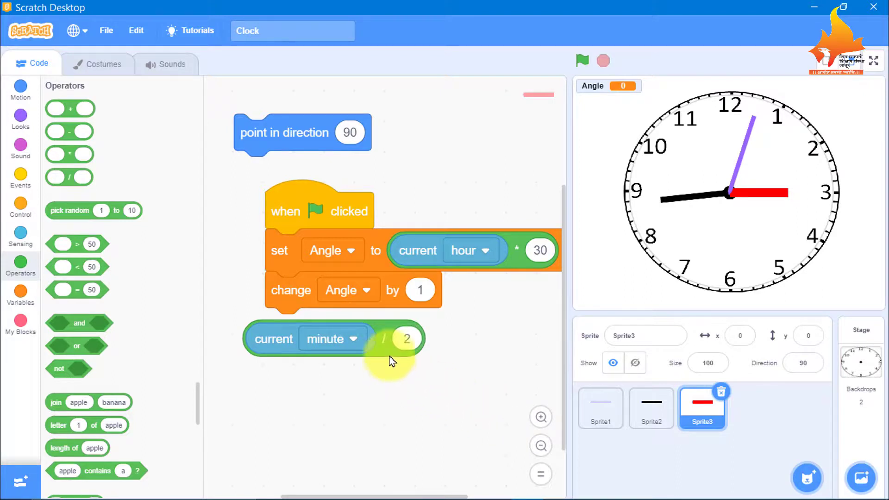
{"action": "left_click_drag", "start_coordinate": [388, 348], "coordinate": [473, 374]}
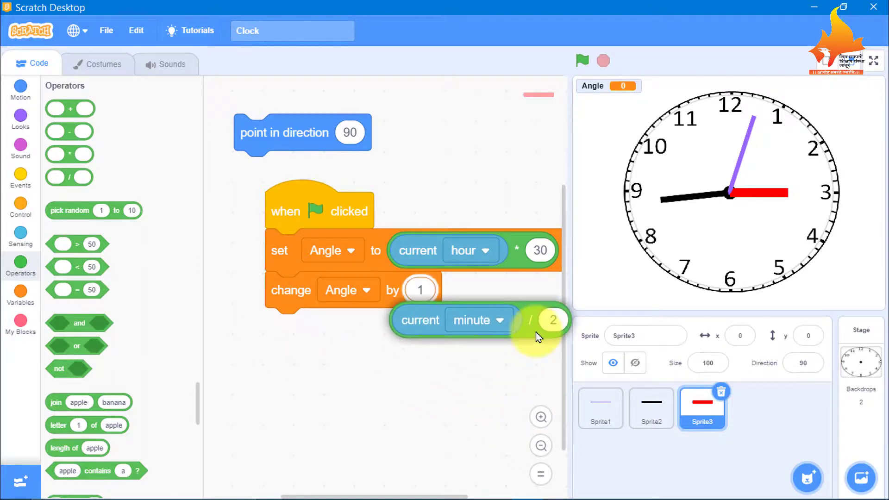
{"action": "left_click_drag", "start_coordinate": [472, 375], "coordinate": [537, 307]}
{"action": "left_click", "coordinate": [537, 306]}
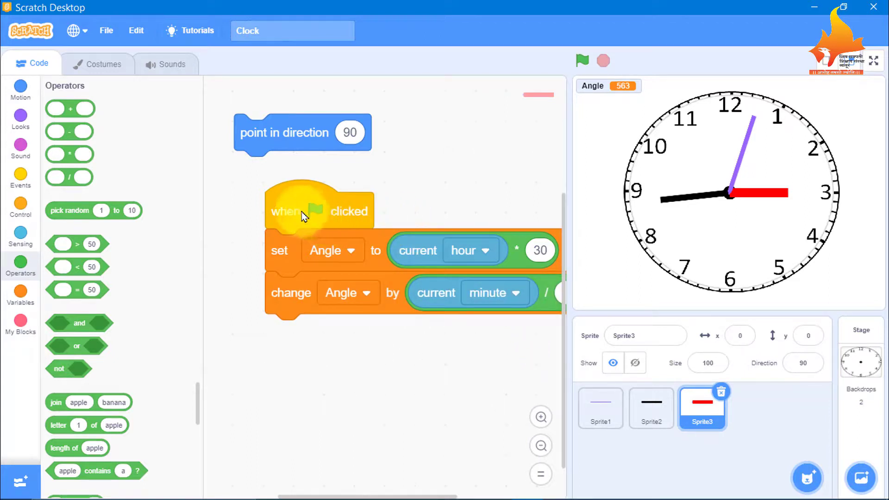
{"action": "left_click_drag", "start_coordinate": [302, 212], "coordinate": [260, 196]}
{"action": "mouse_move", "coordinate": [296, 132]}
{"action": "left_mouse_down"}
{"action": "mouse_move", "coordinate": [278, 232]}
{"action": "mouse_move", "coordinate": [259, 237]}
{"action": "left_mouse_up"}
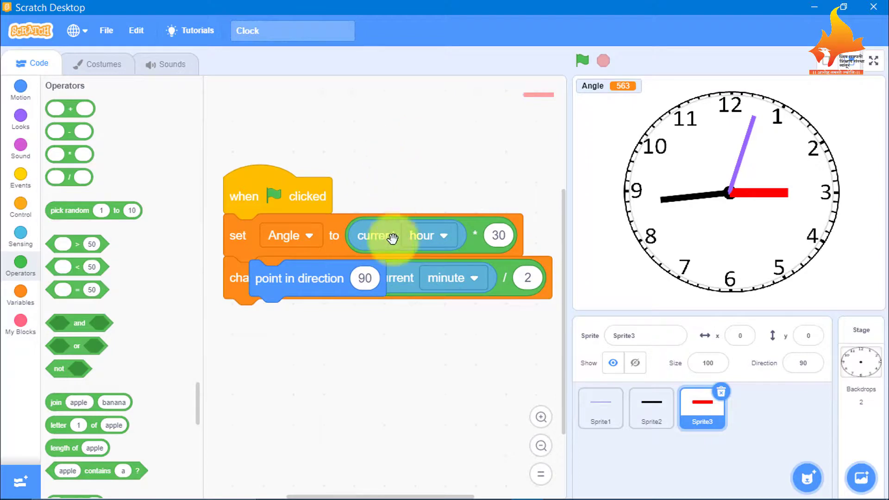
Step: Attach 'point in direction' at the script's end, using the Angle reporter as its value
{"action": "left_click_drag", "start_coordinate": [321, 288], "coordinate": [303, 341]}
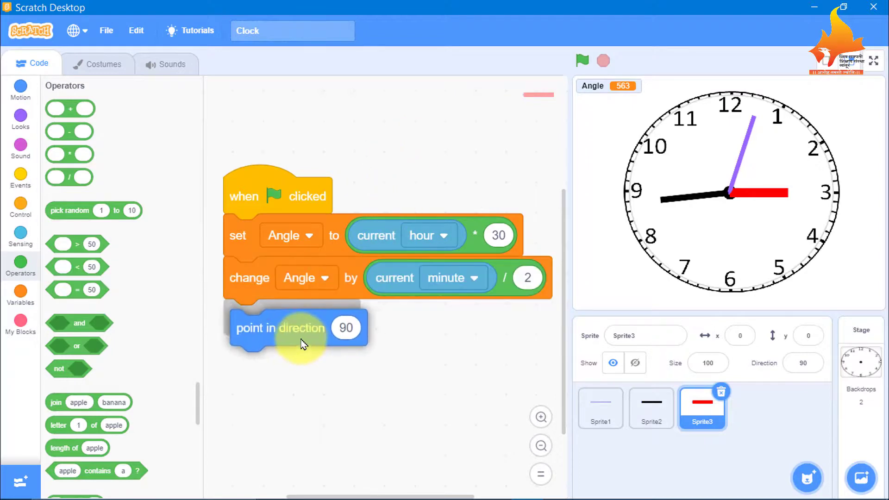
{"action": "left_click", "coordinate": [22, 313]}
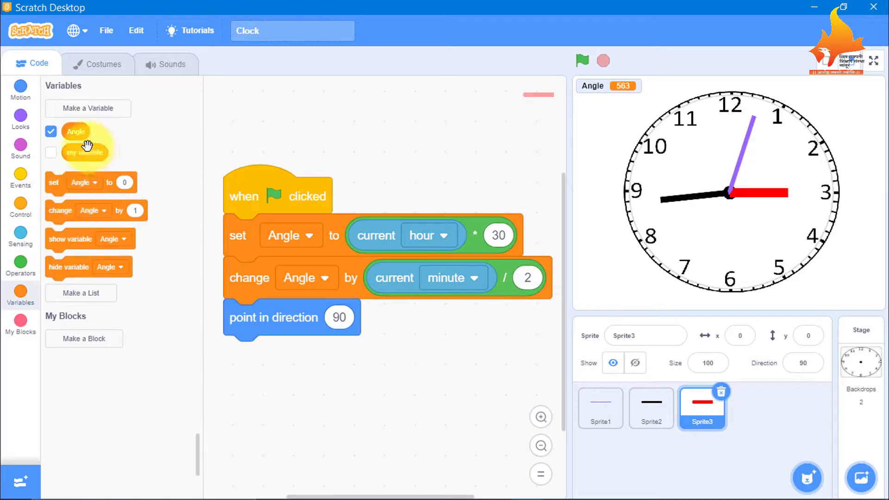
{"action": "left_click_drag", "start_coordinate": [81, 136], "coordinate": [348, 316]}
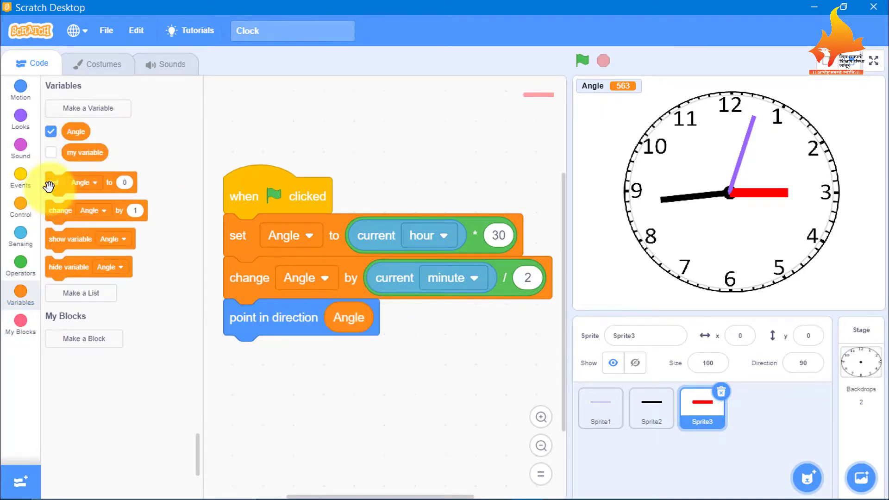
Step: Wrap the set, change and point steps in a forever loop
{"action": "left_click", "coordinate": [17, 217]}
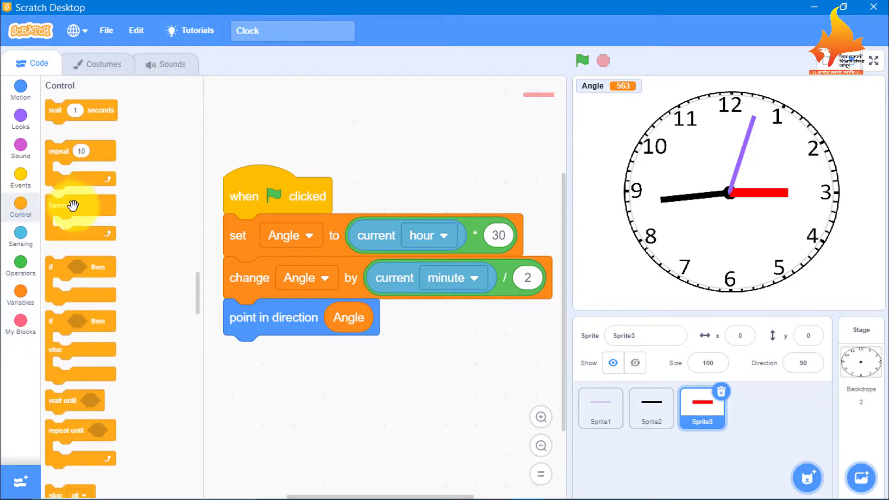
{"action": "left_click_drag", "start_coordinate": [106, 207], "coordinate": [251, 225]}
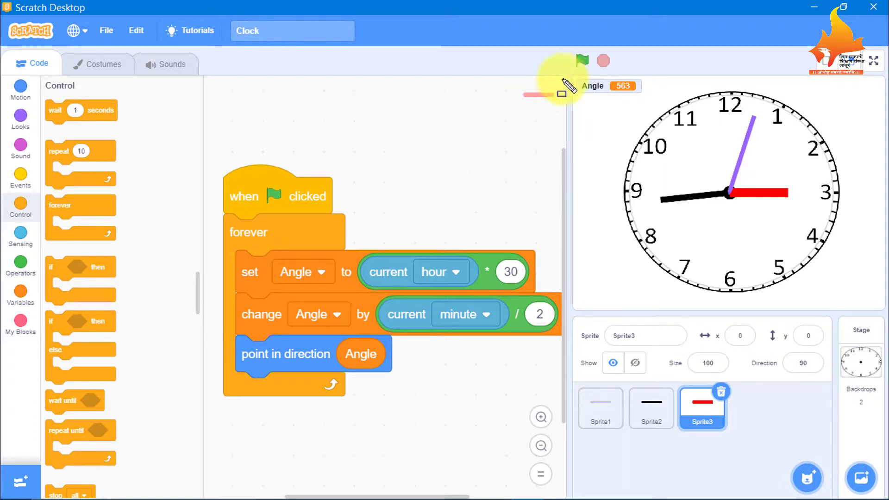
{"action": "left_click_drag", "start_coordinate": [564, 68], "coordinate": [659, 112]}
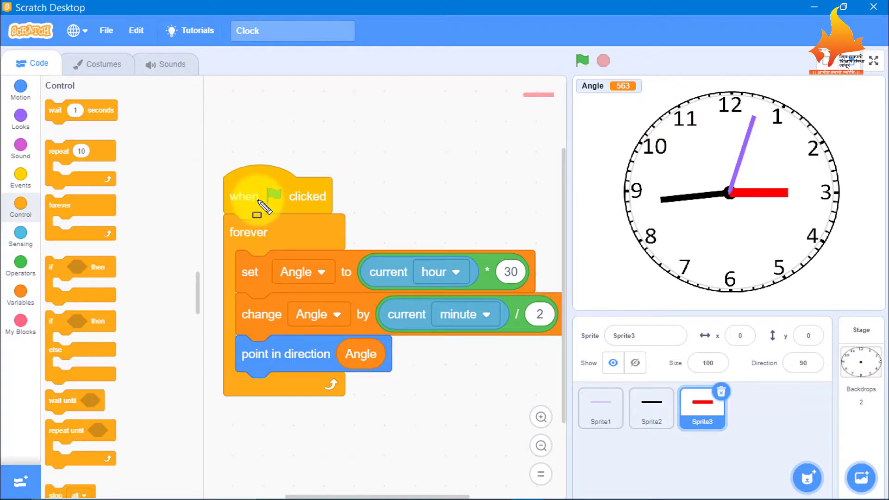
{"action": "left_click", "coordinate": [21, 297]}
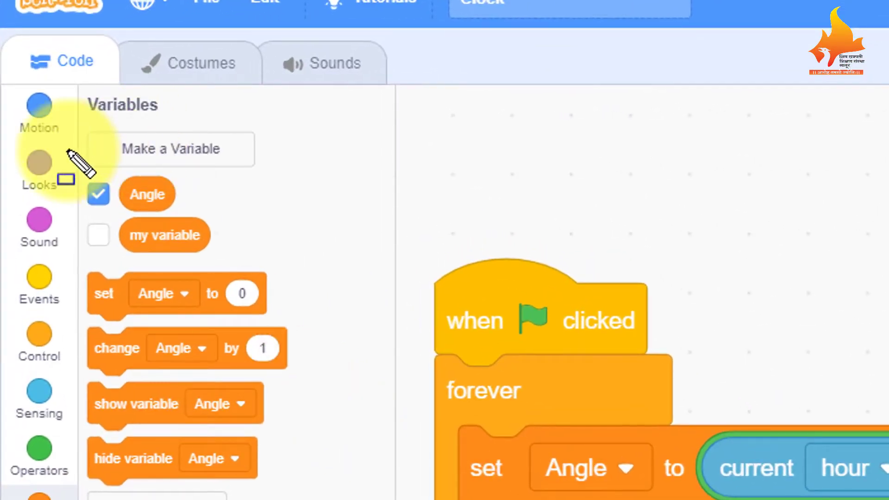
Step: Uncheck Angle in the Variables palette to hide its stage monitor showing 563
{"action": "mouse_move", "coordinate": [66, 150]}
{"action": "left_mouse_down"}
{"action": "mouse_move", "coordinate": [197, 238]}
{"action": "mouse_move", "coordinate": [235, 241]}
{"action": "left_mouse_up"}
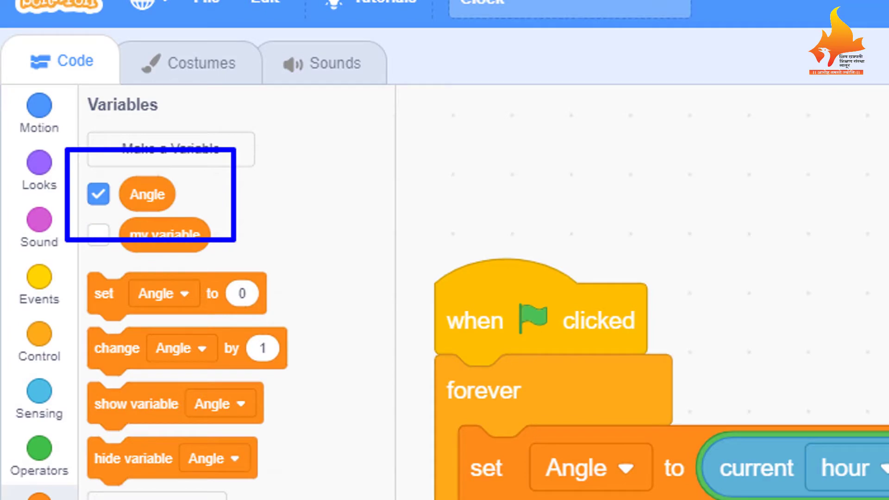
{"action": "left_click_drag", "start_coordinate": [570, 50], "coordinate": [665, 107]}
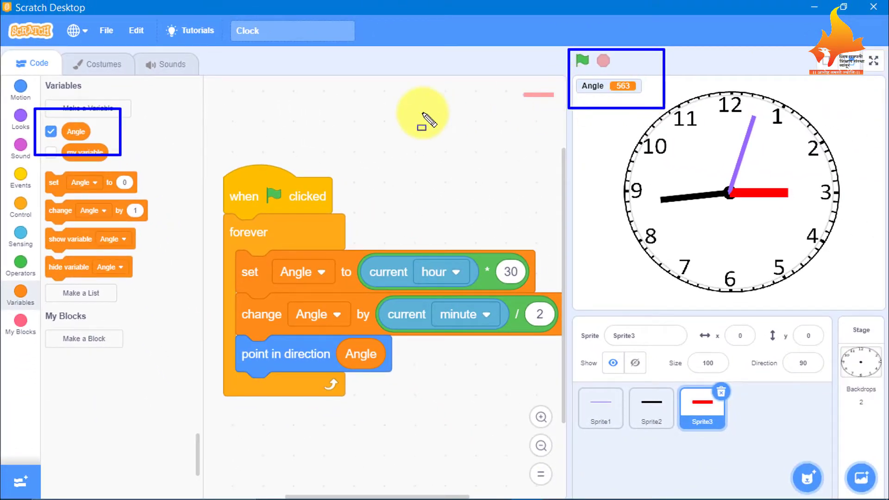
{"action": "key", "text": "Escape"}
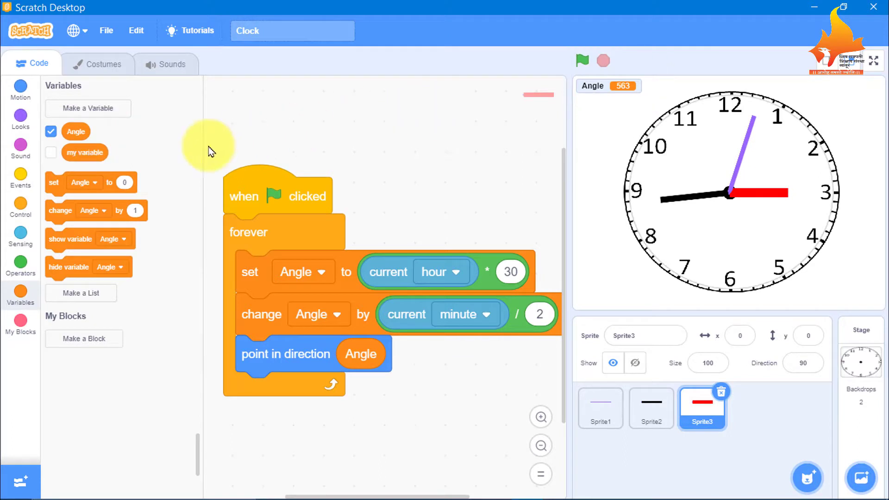
{"action": "left_click", "coordinate": [51, 134]}
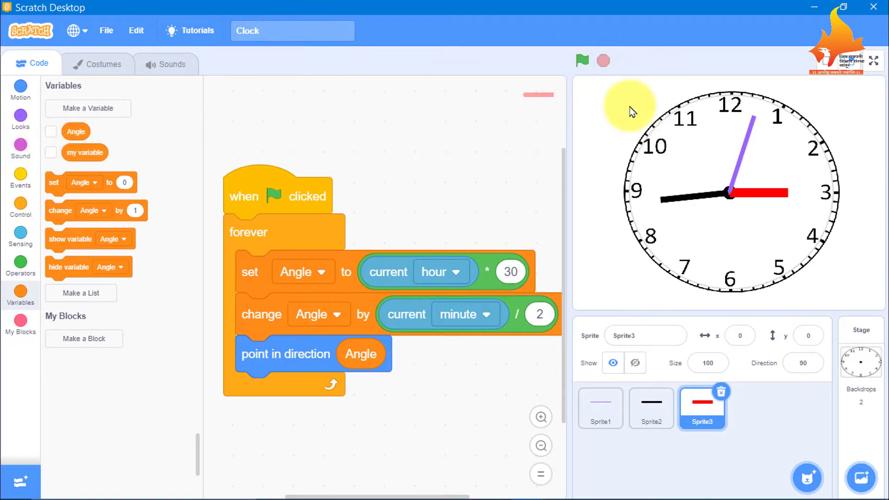
Step: Run the clock on the full-screen stage, then stop it
{"action": "left_click", "coordinate": [875, 64]}
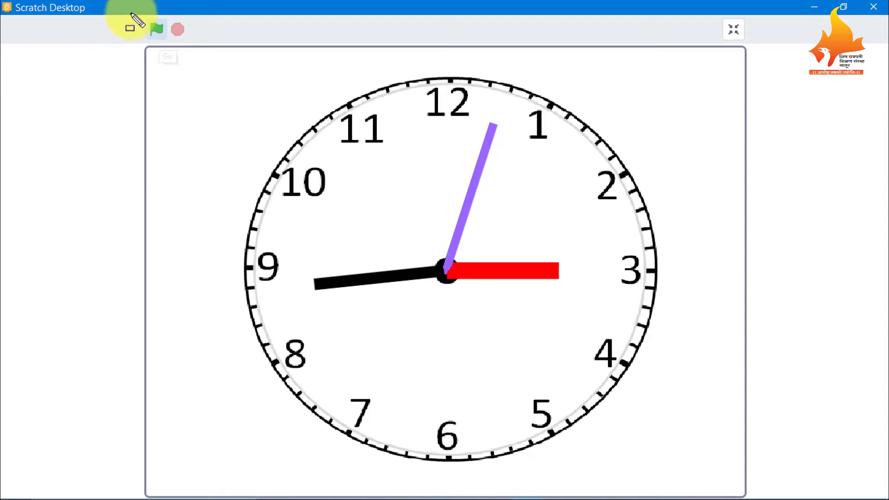
{"action": "left_click_drag", "start_coordinate": [129, 12], "coordinate": [246, 77]}
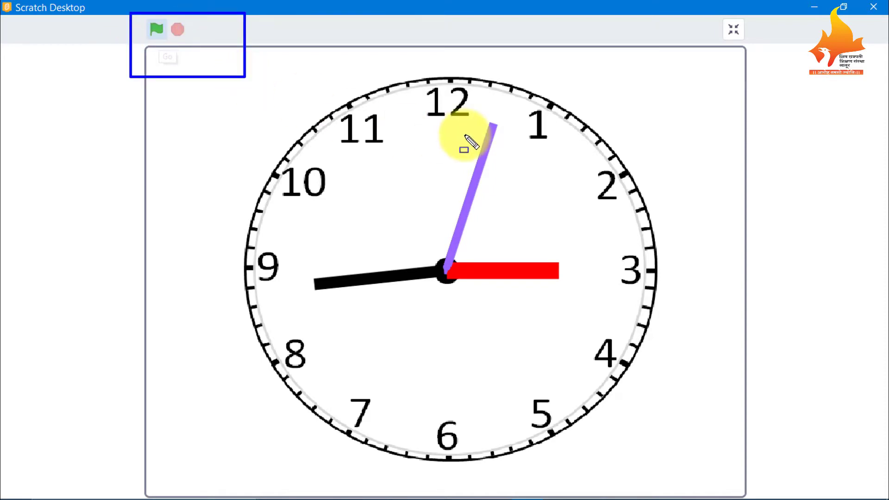
{"action": "left_click", "coordinate": [157, 32]}
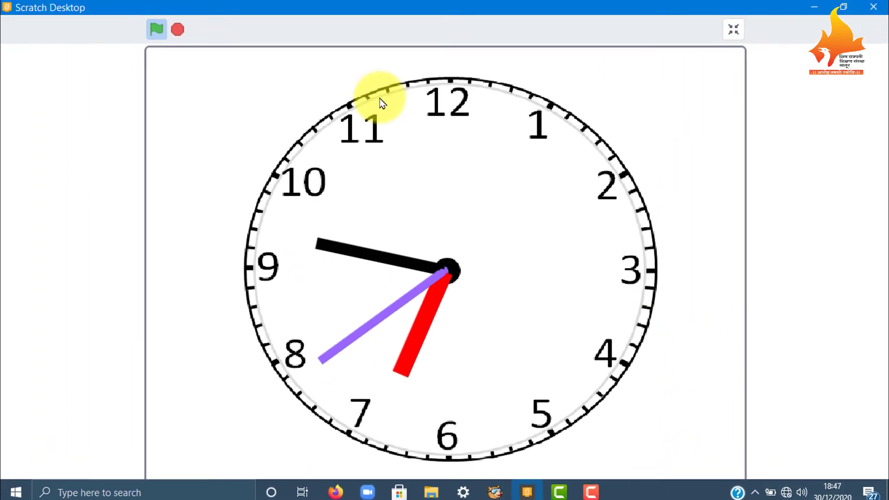
{"action": "left_click", "coordinate": [179, 36]}
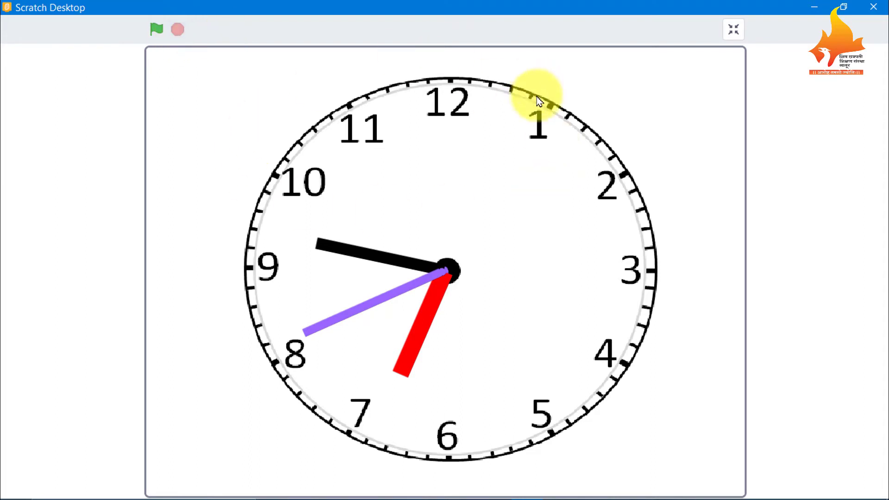
Step: Run and stop the clock again, then exit full-screen back to the editor
{"action": "left_click", "coordinate": [157, 30]}
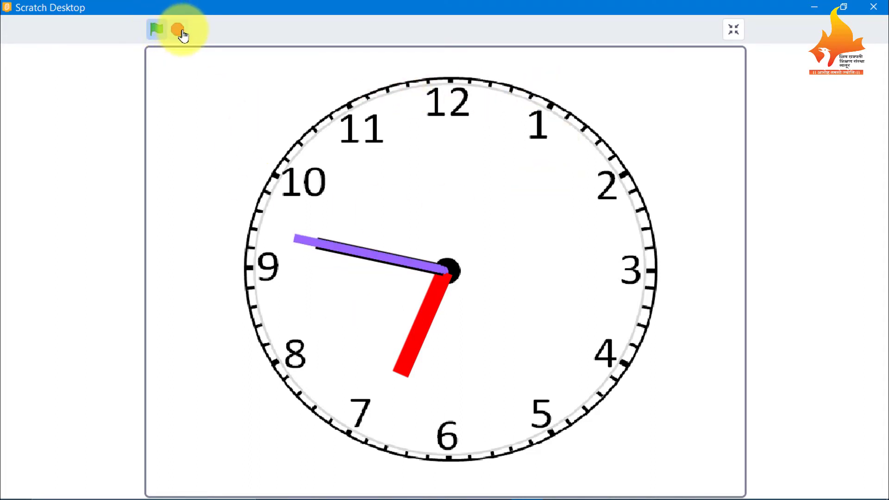
{"action": "left_click", "coordinate": [178, 32]}
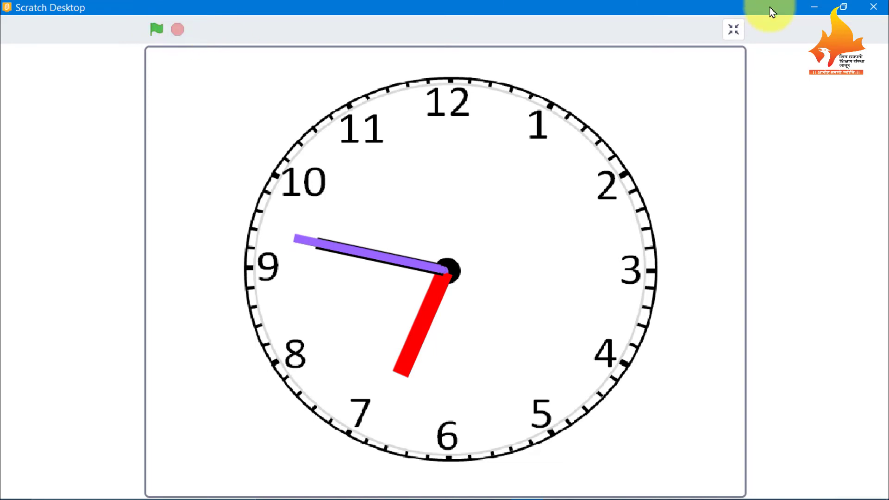
{"action": "left_click", "coordinate": [735, 35]}
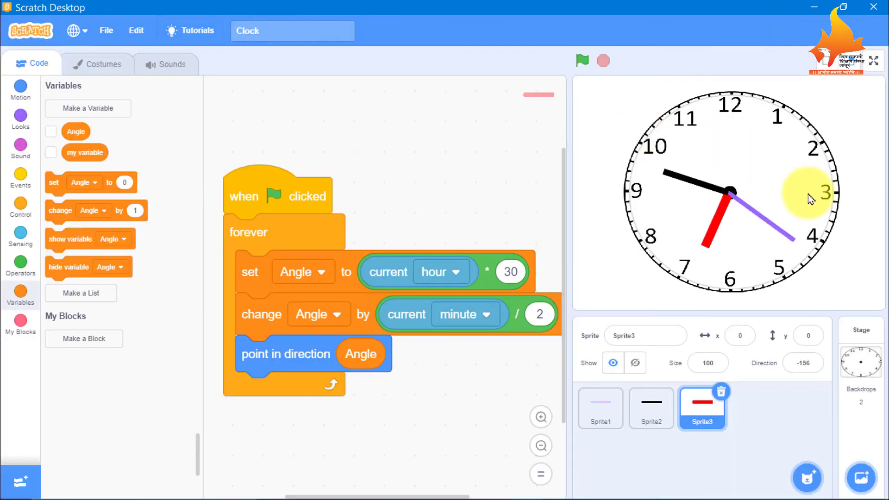